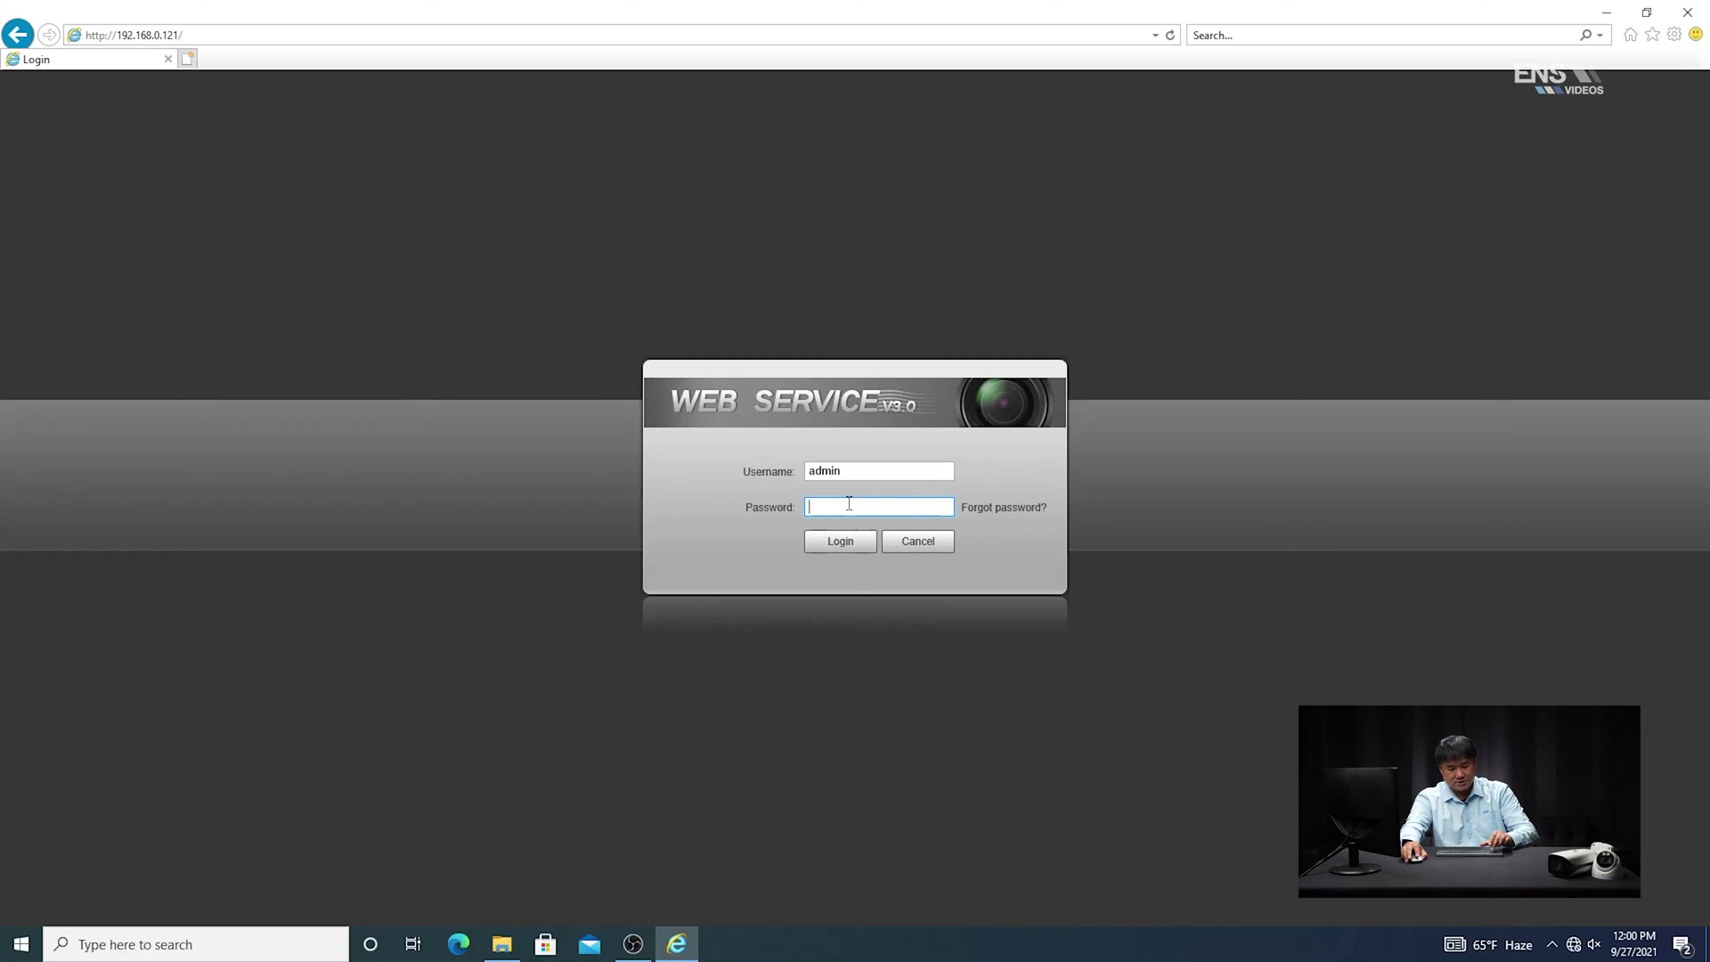
Log into the camera's web interface as admin with the account password and launch the ITS Easy Configuration wizard
{"action": "type", "text": "admin"}
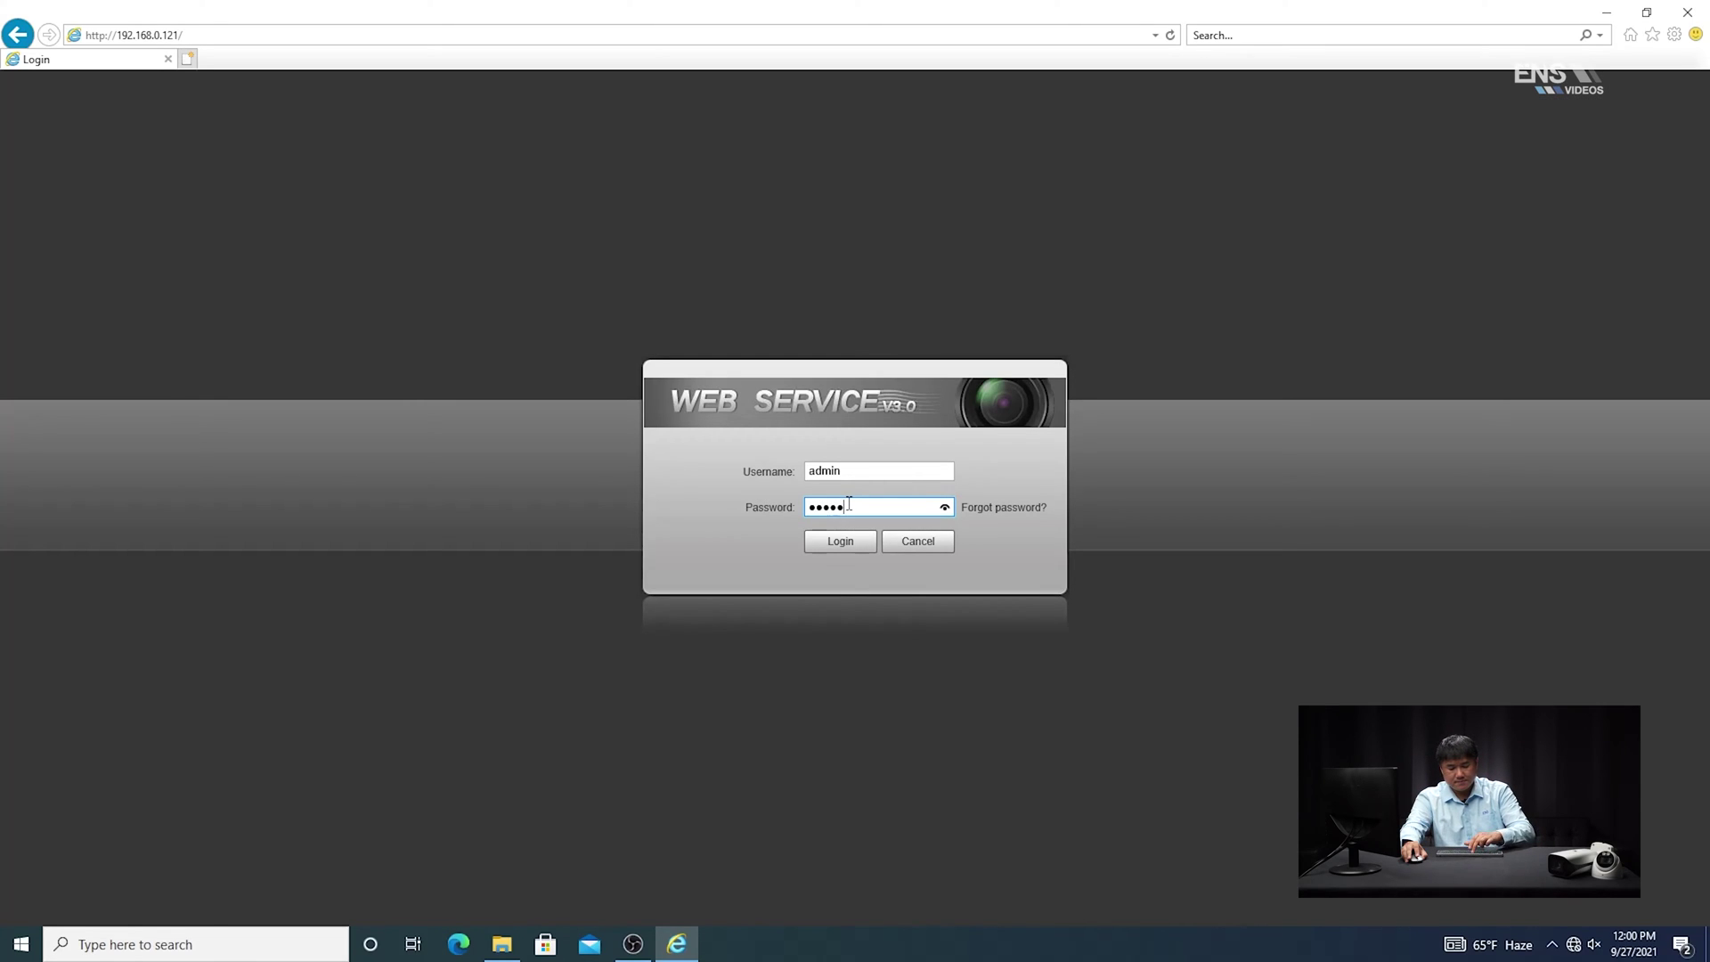
{"action": "type", "text": "123"}
{"action": "left_click", "coordinate": [837, 545]}
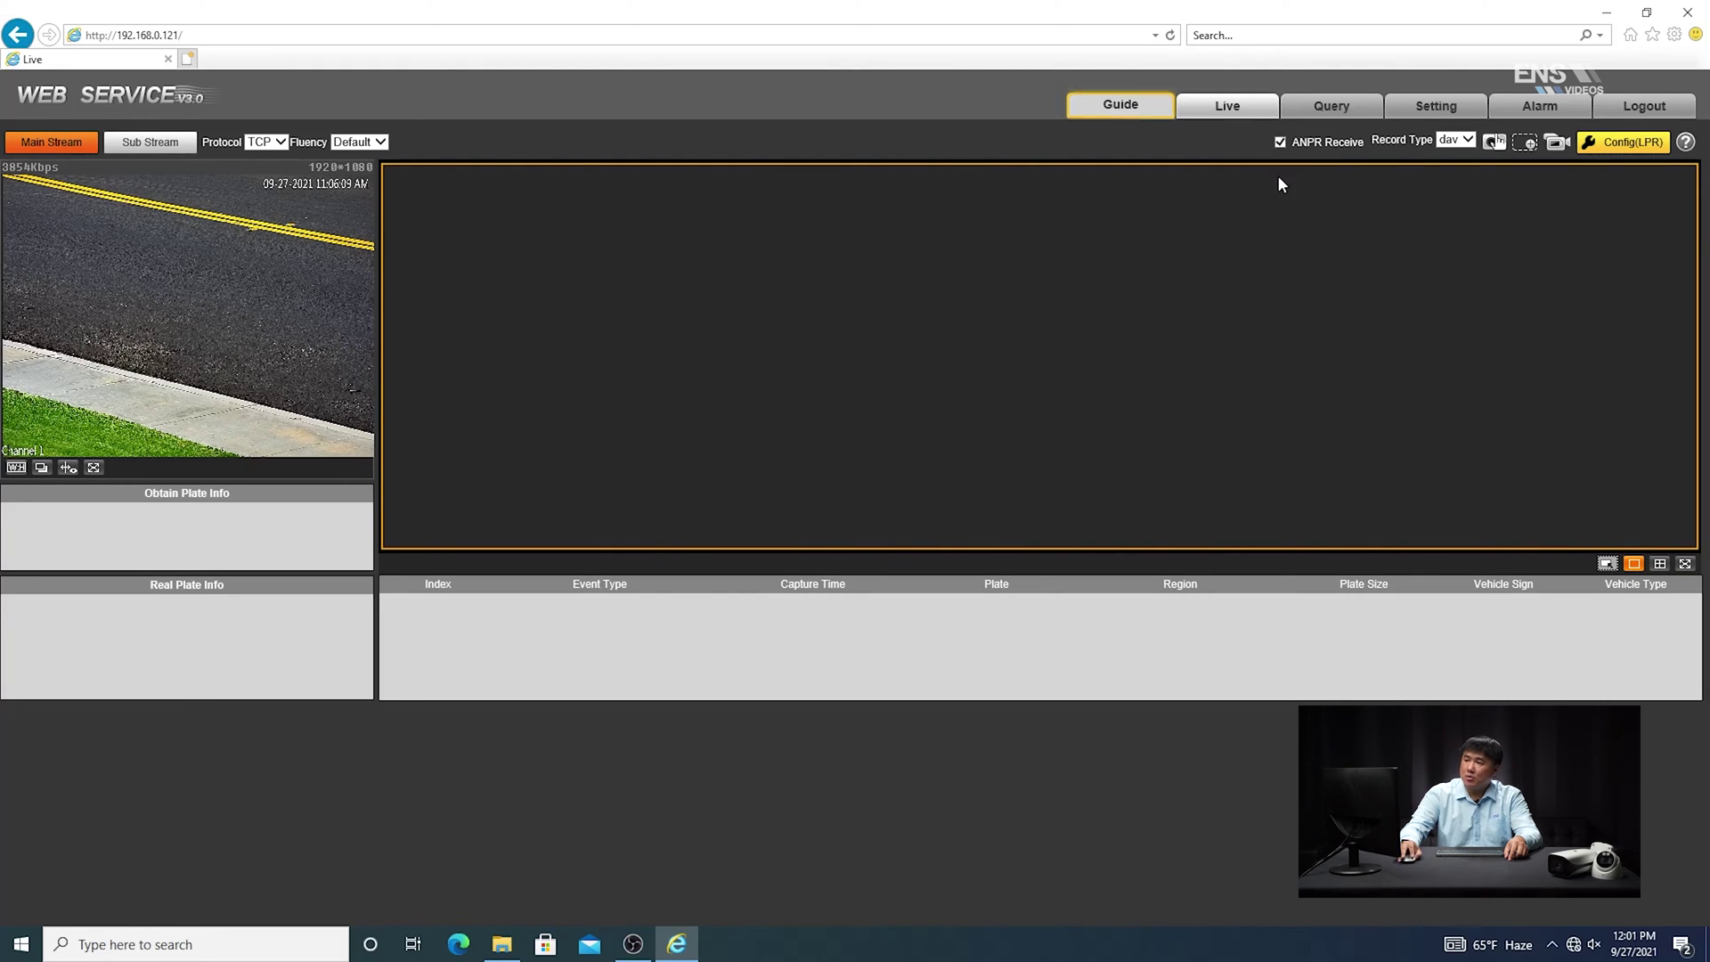
{"action": "left_click", "coordinate": [1124, 110]}
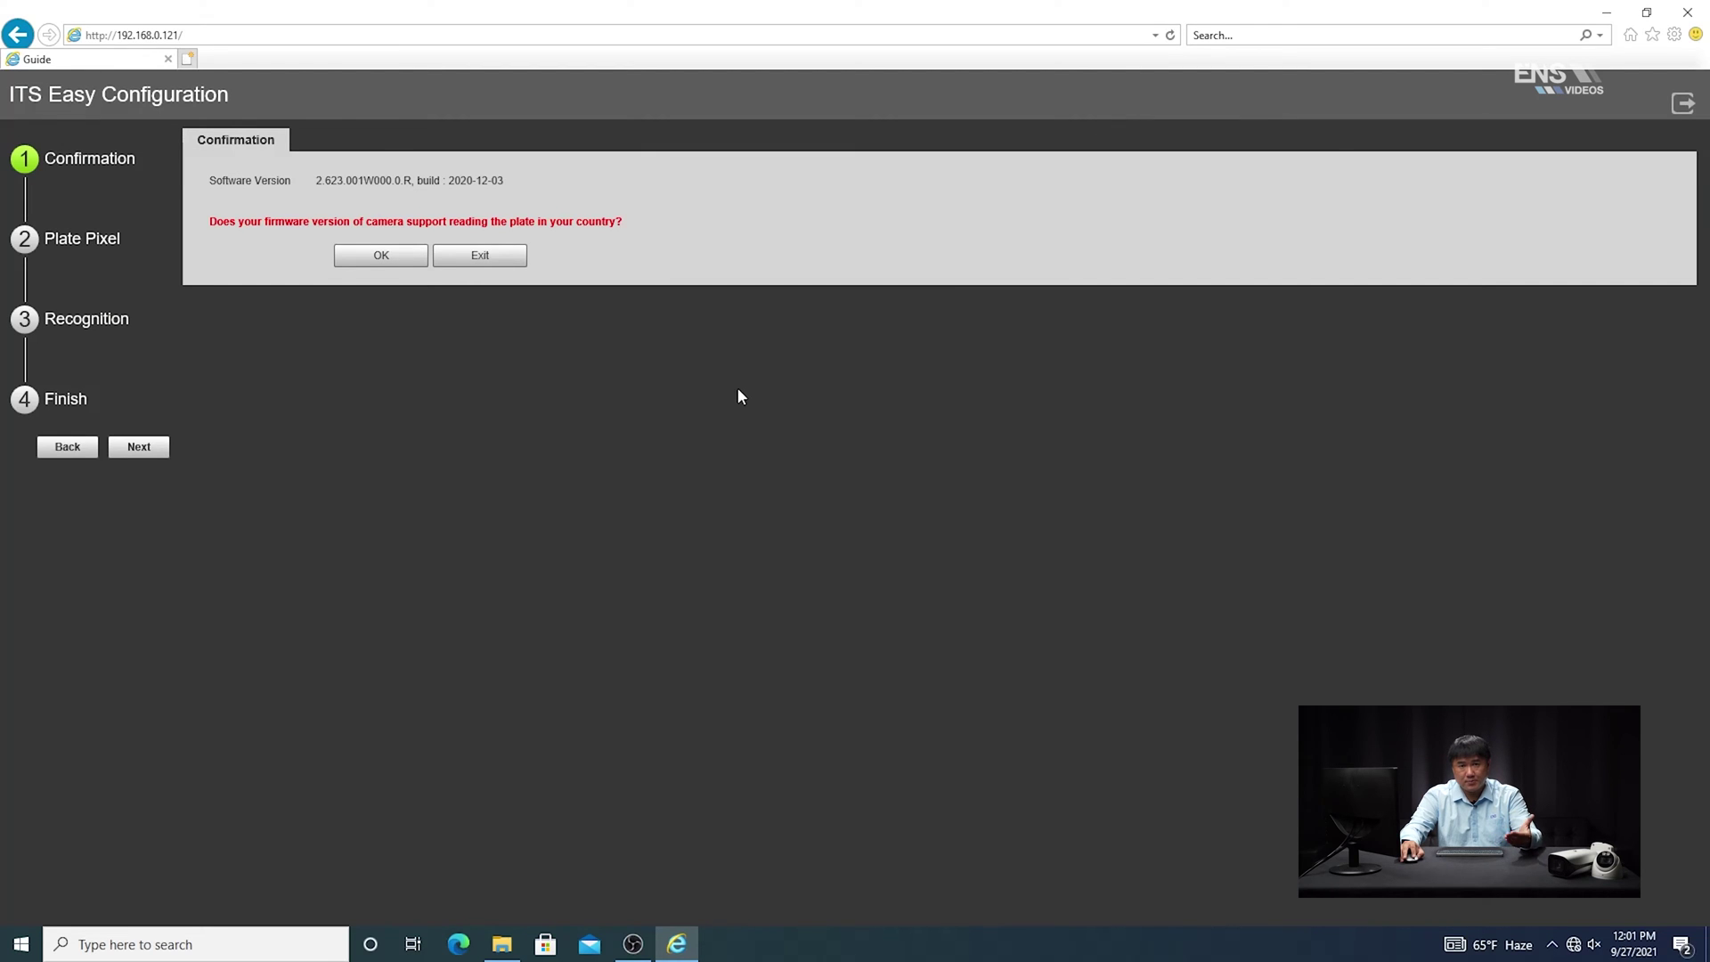
Confirm the firmware reads local plates and move the plate pixel box slightly higher on the lane
{"action": "left_click", "coordinate": [378, 257]}
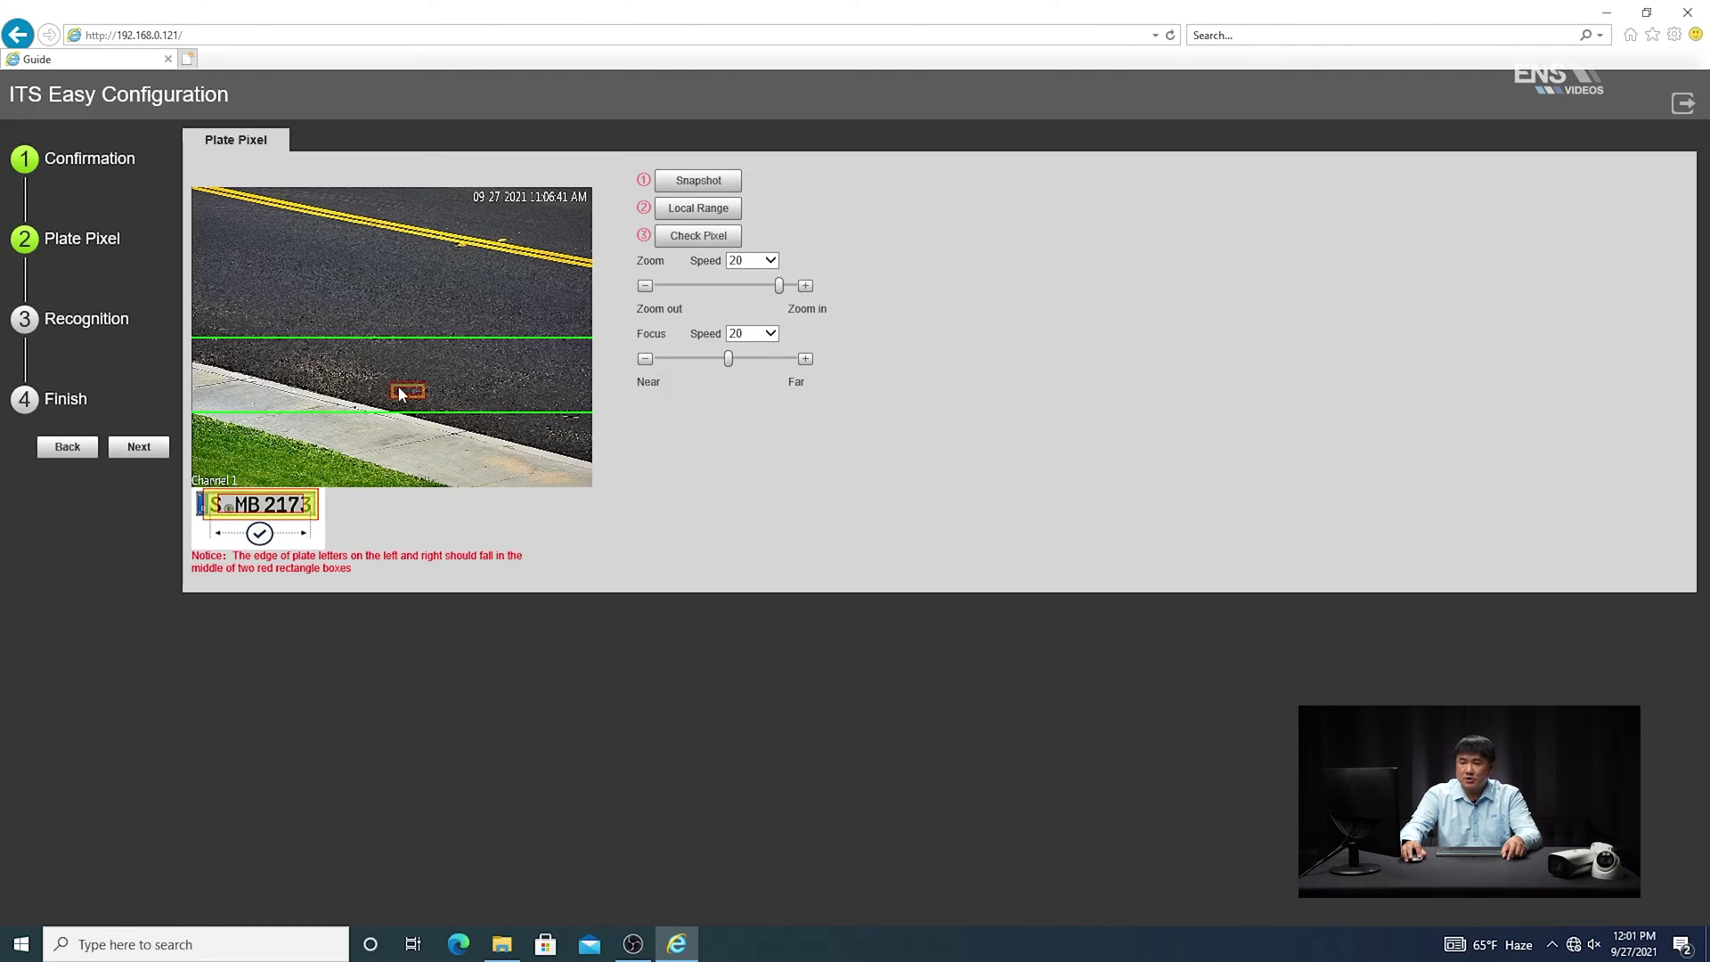
{"action": "mouse_move", "coordinate": [390, 389]}
{"action": "left_mouse_down"}
{"action": "mouse_move", "coordinate": [361, 378]}
{"action": "mouse_move", "coordinate": [394, 383]}
{"action": "left_mouse_up"}
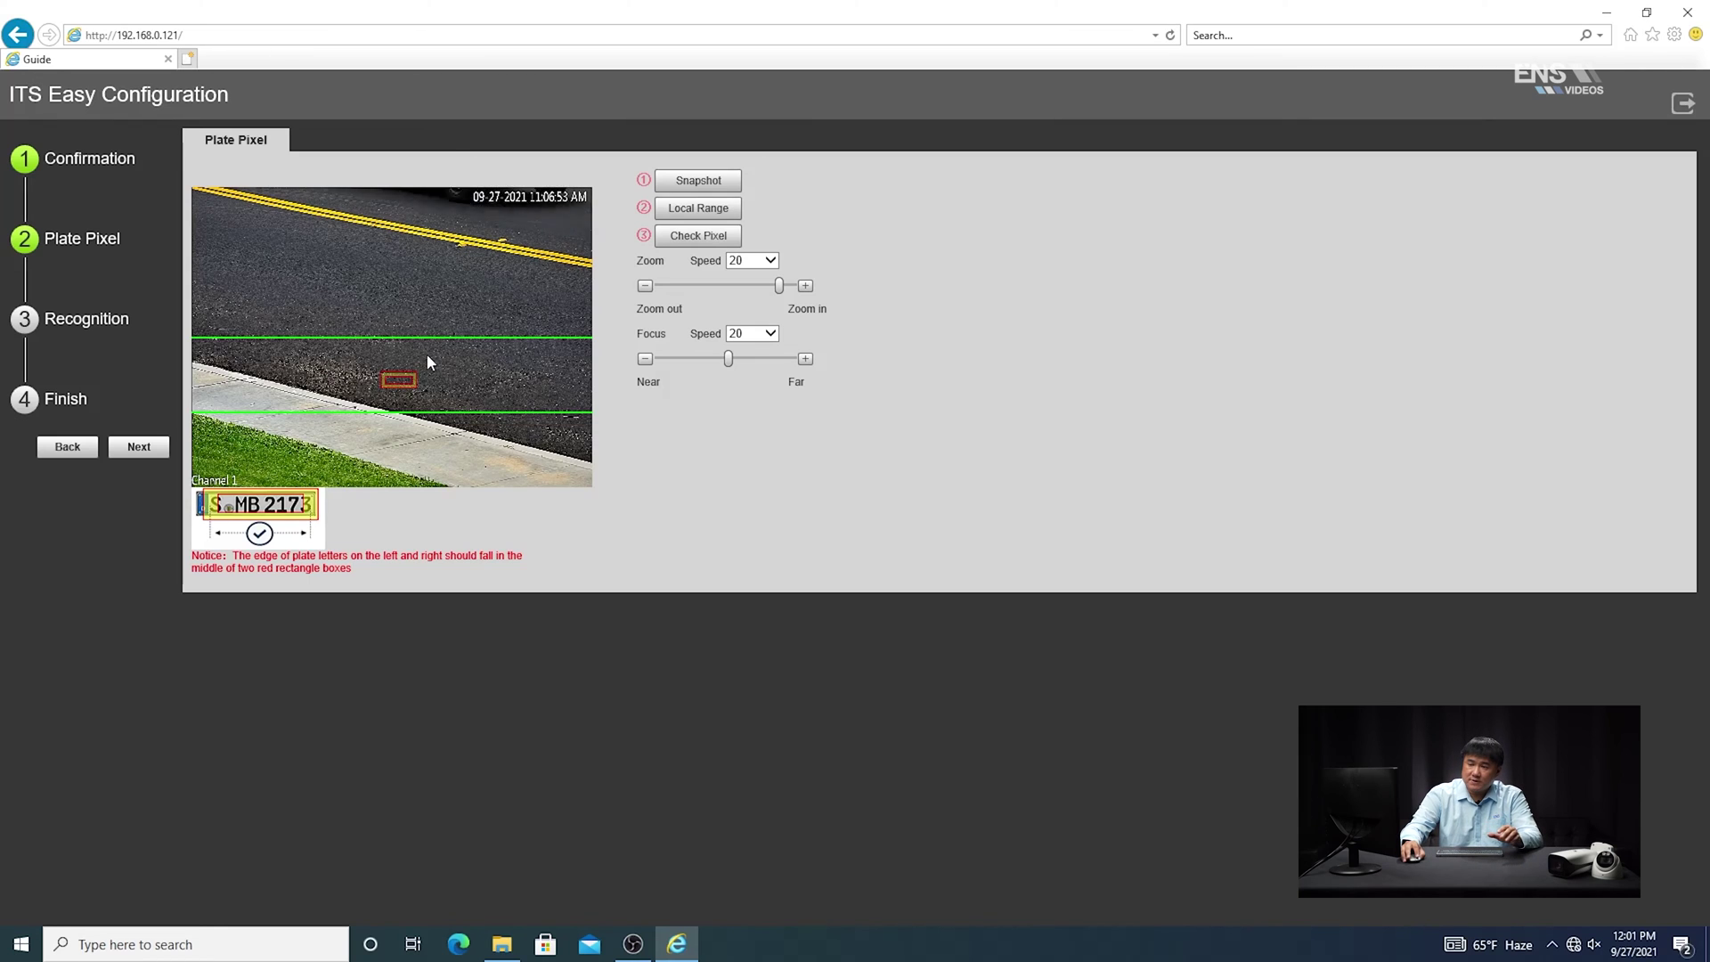
{"action": "left_click", "coordinate": [147, 450]}
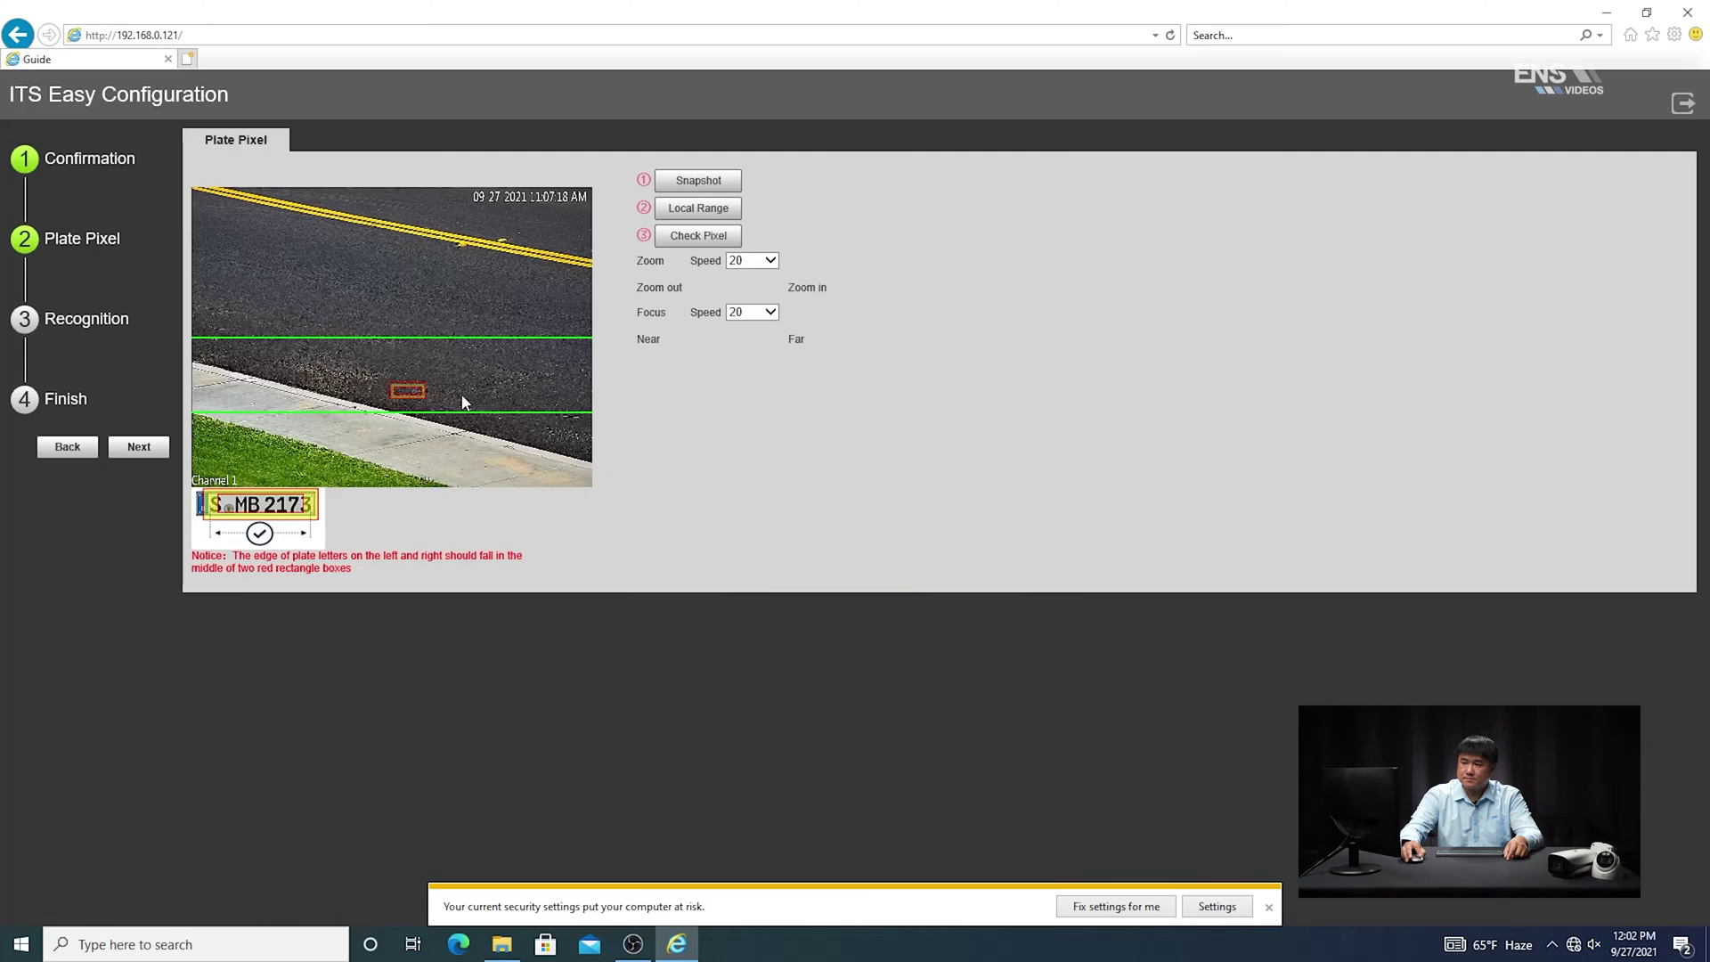
Leave the wizard and bring up the LPR area and line configuration on the live view
{"action": "left_click", "coordinate": [137, 448]}
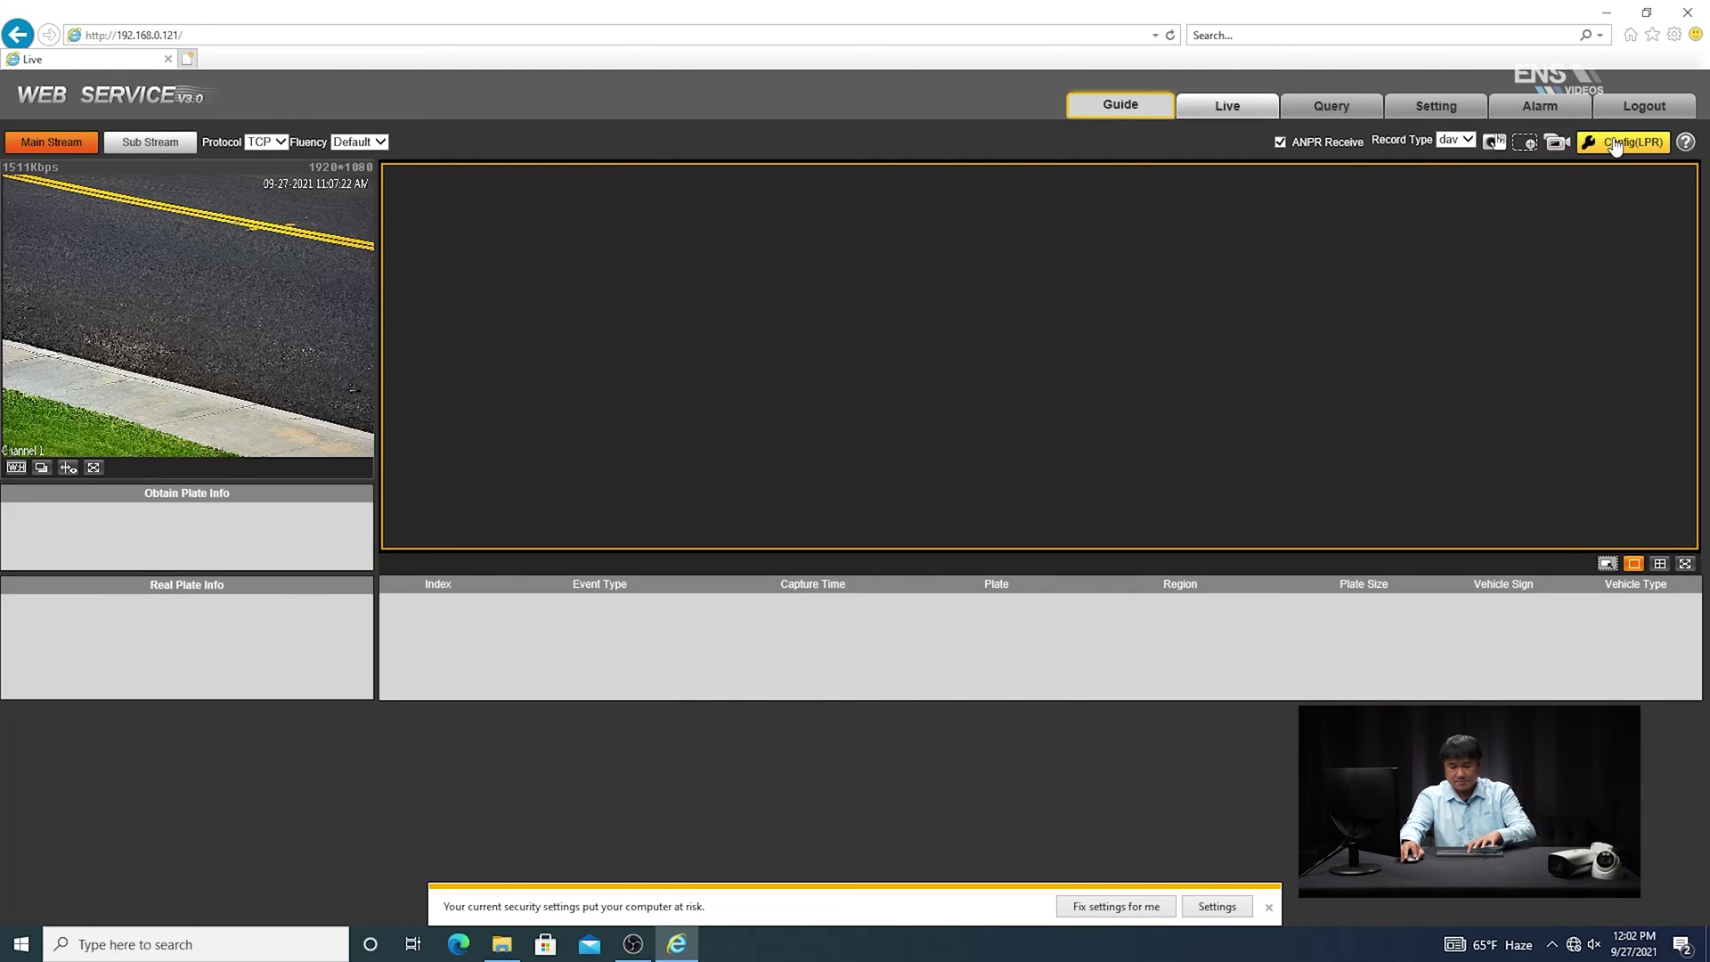
{"action": "left_click", "coordinate": [1619, 144]}
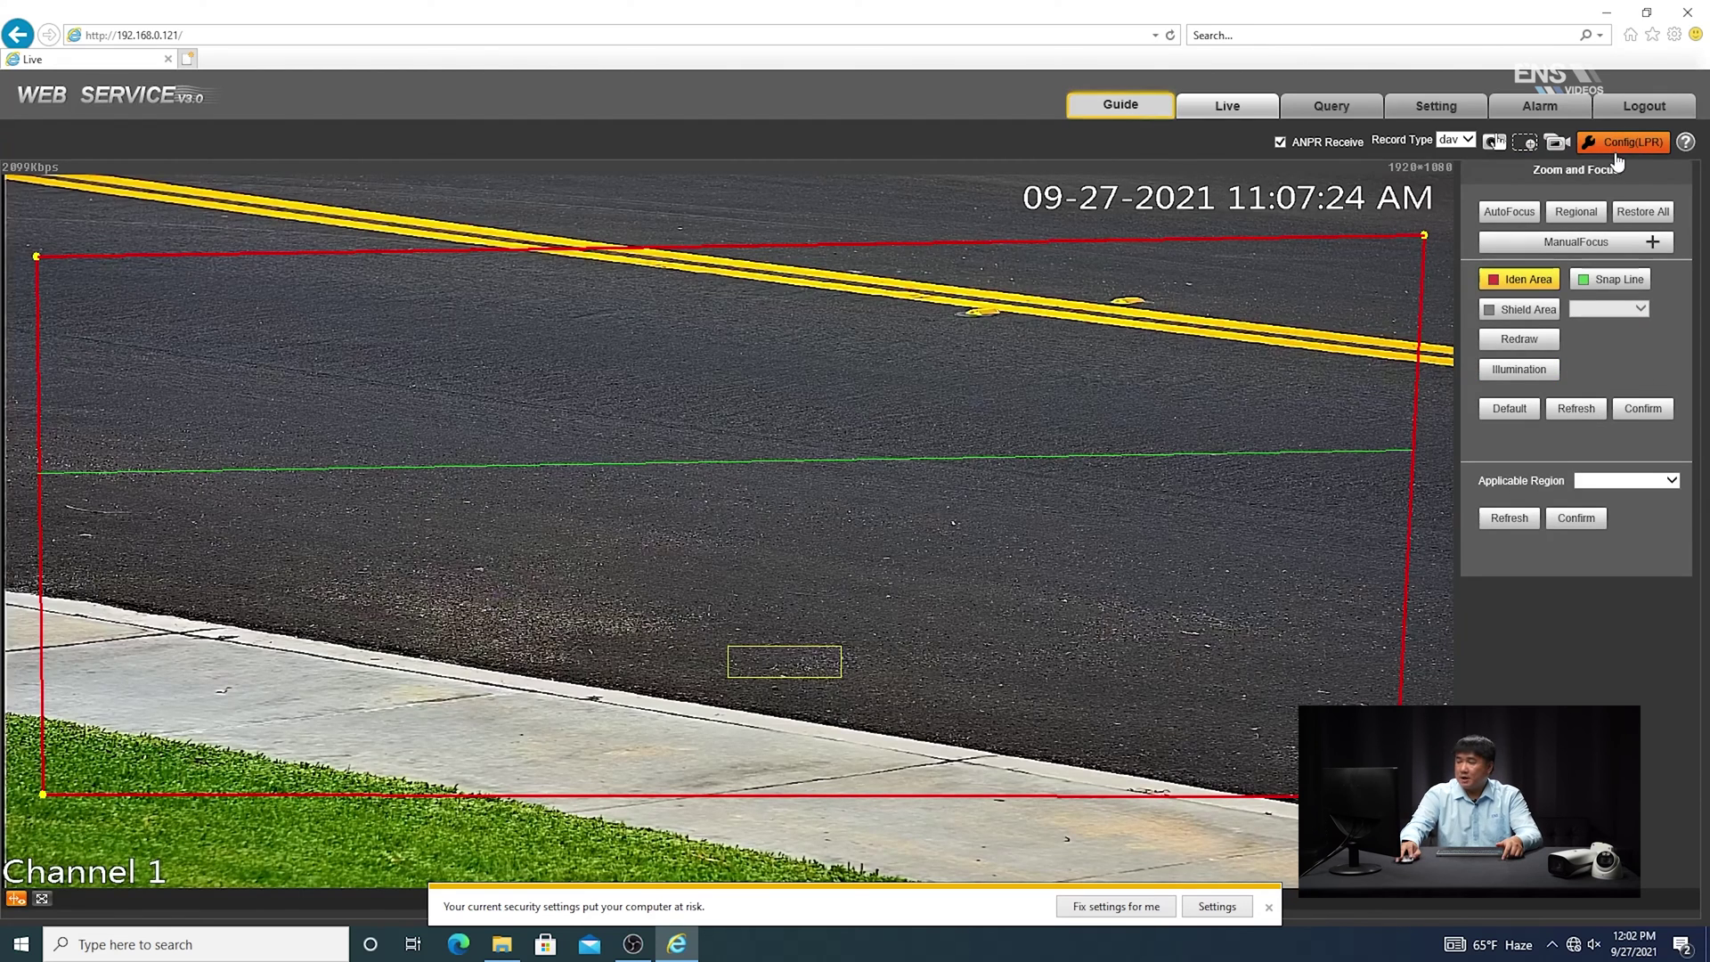
{"action": "left_click", "coordinate": [1619, 144]}
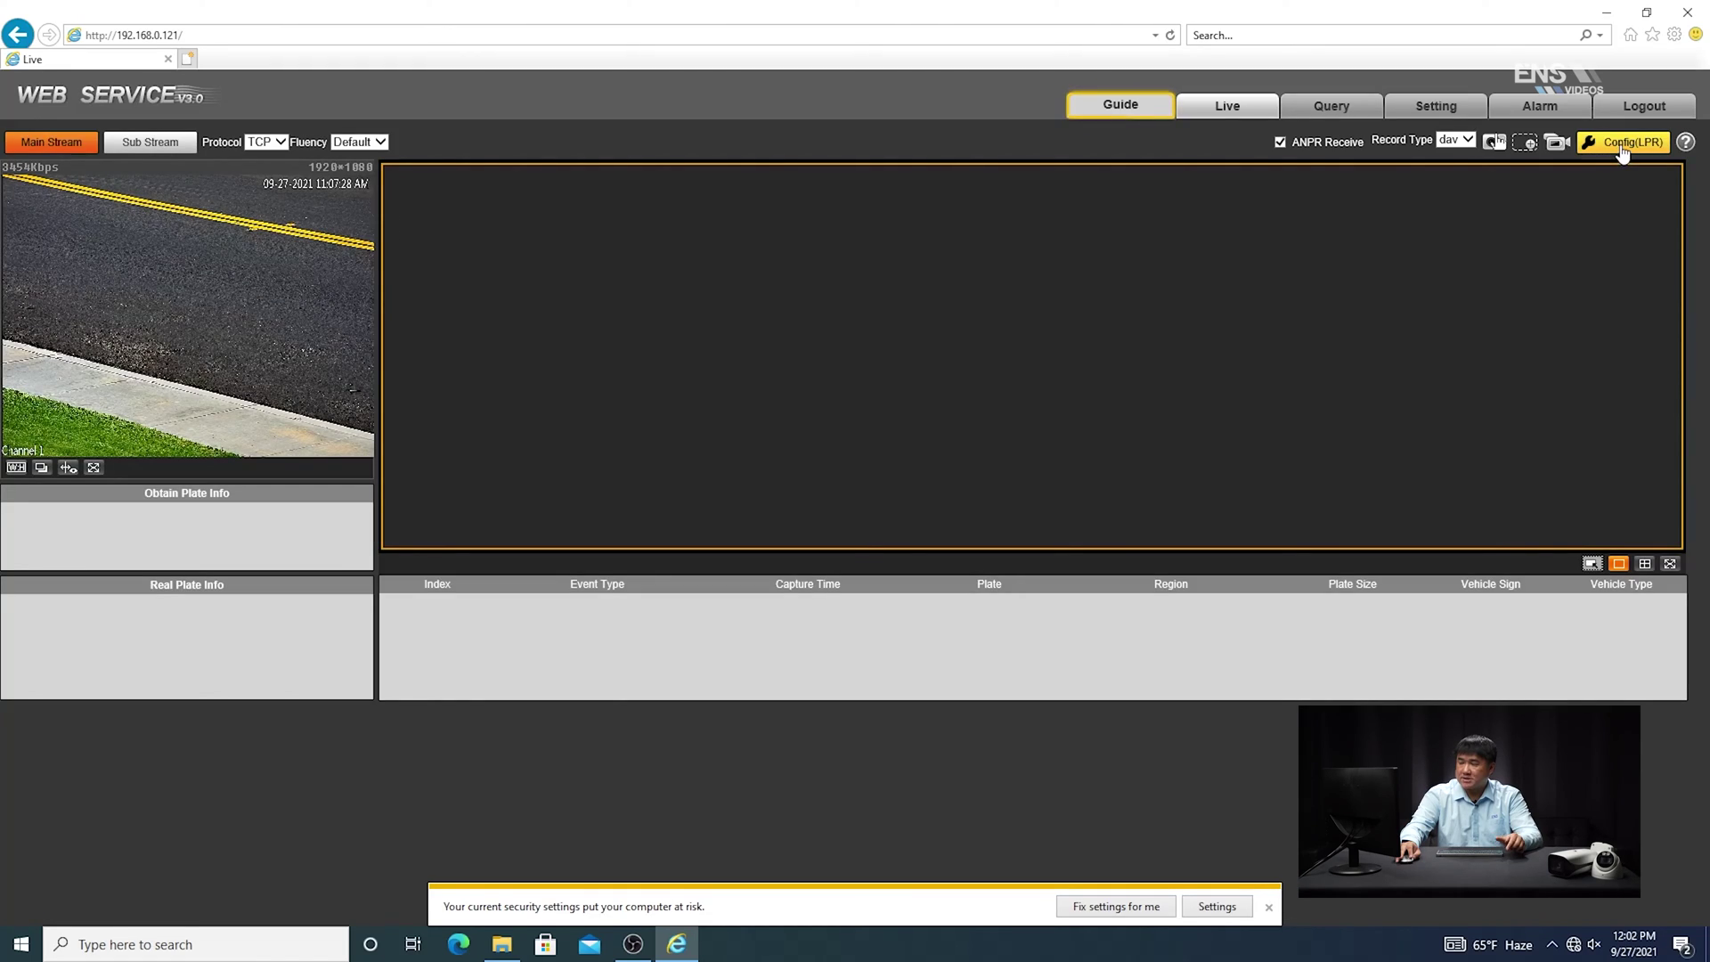
{"action": "left_click", "coordinate": [1620, 147]}
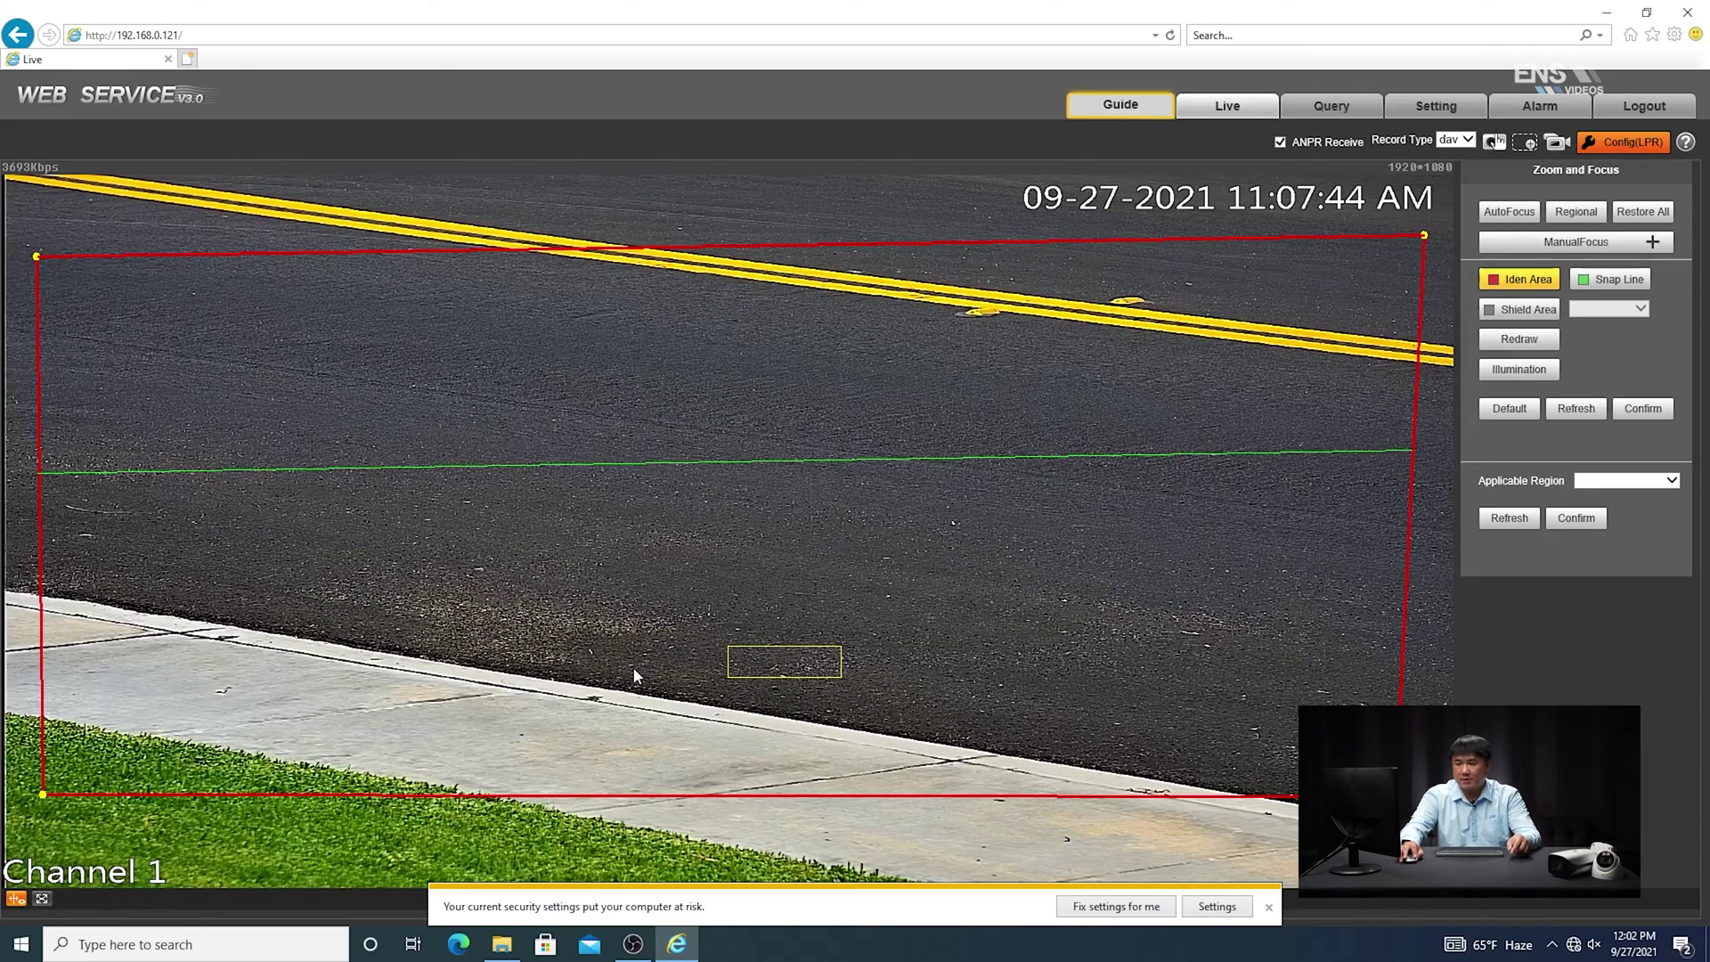
Redraw the snap line low across the lane just above the curb and save it
{"action": "left_click", "coordinate": [1607, 284]}
{"action": "left_click", "coordinate": [1519, 339]}
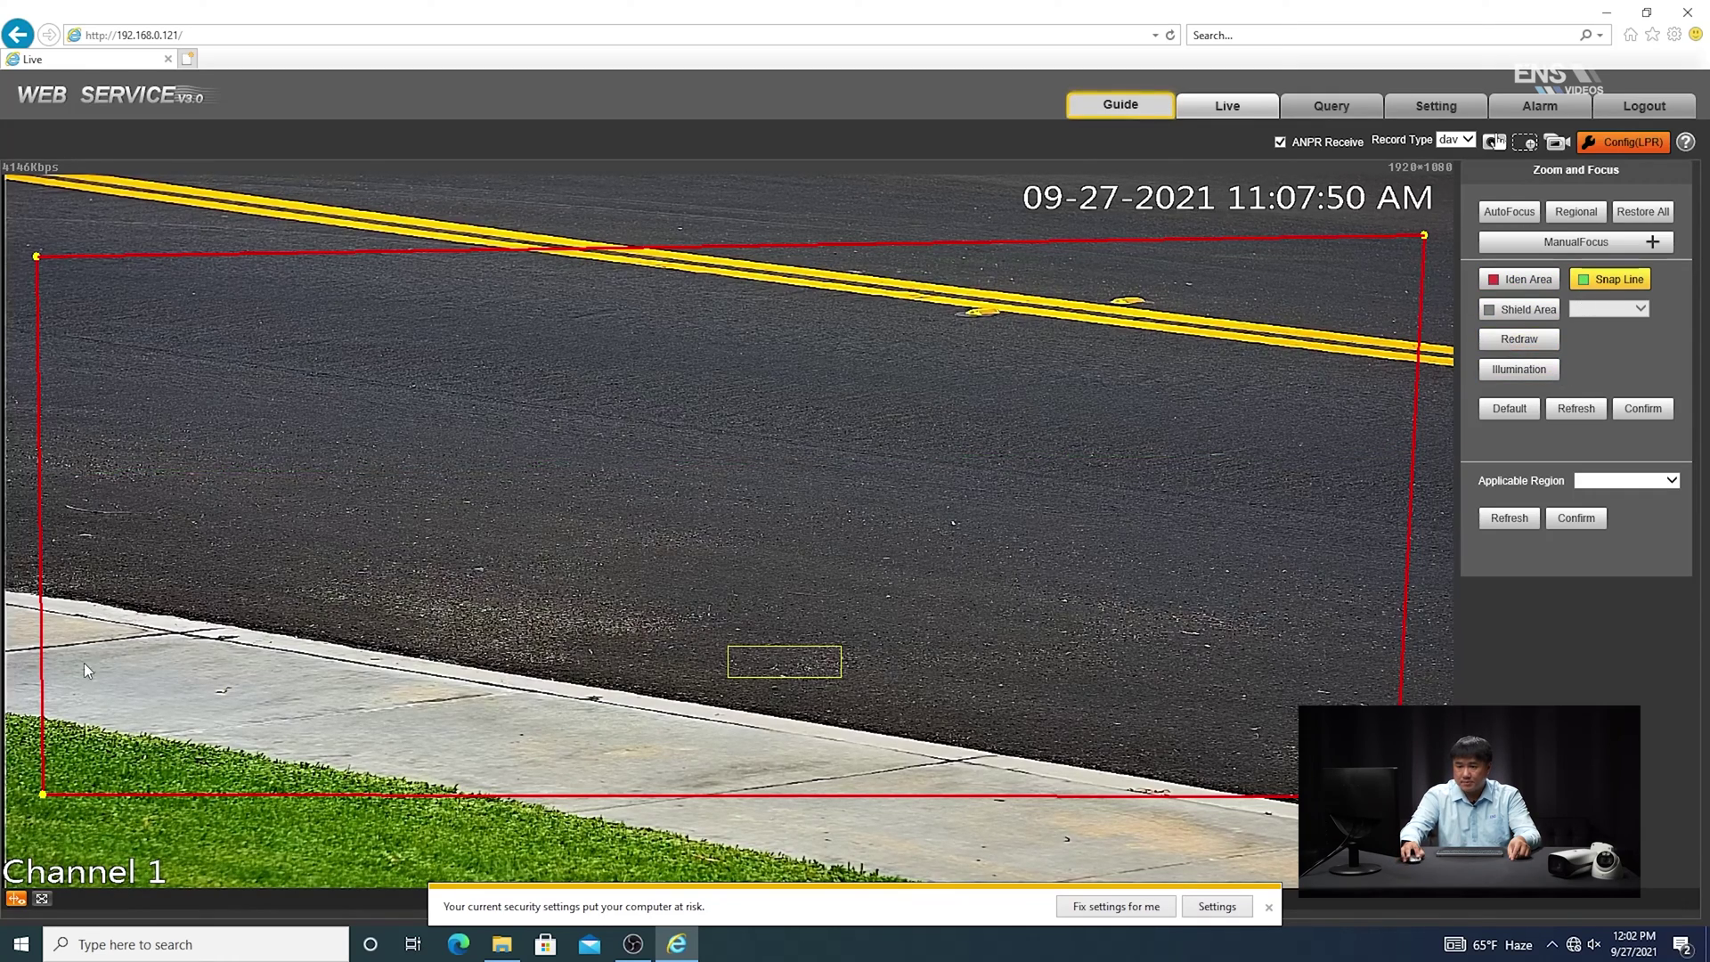
{"action": "left_click_drag", "start_coordinate": [20, 650], "coordinate": [1459, 620]}
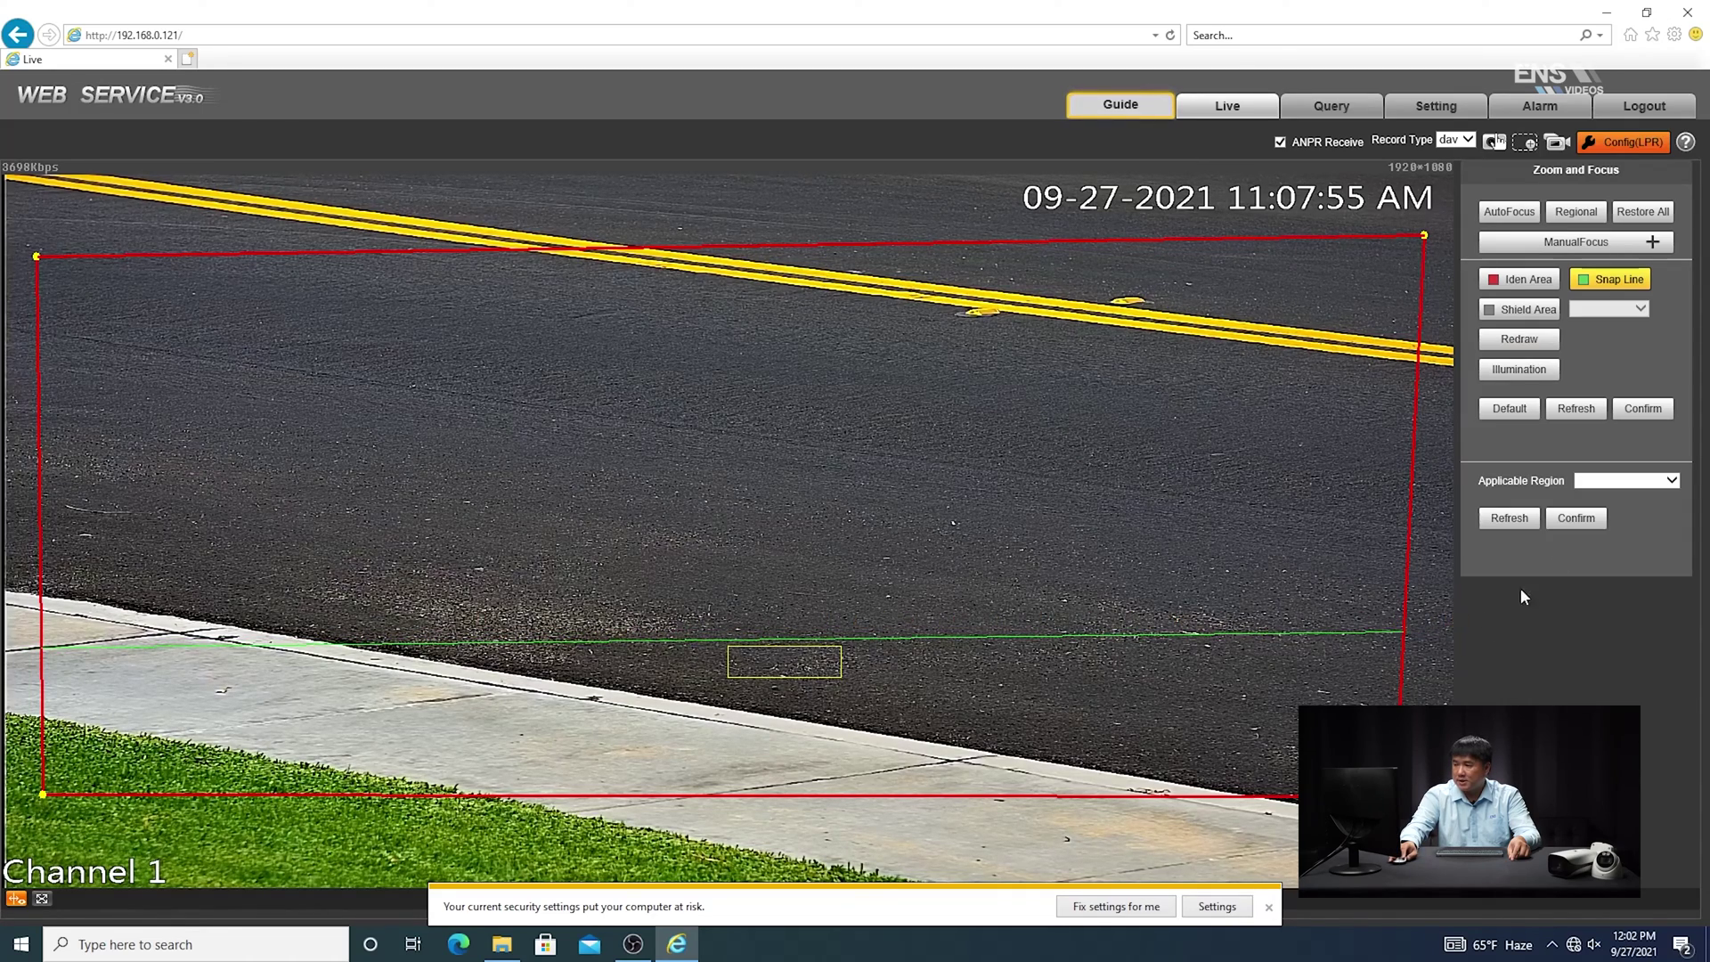
{"action": "left_click", "coordinate": [1594, 520]}
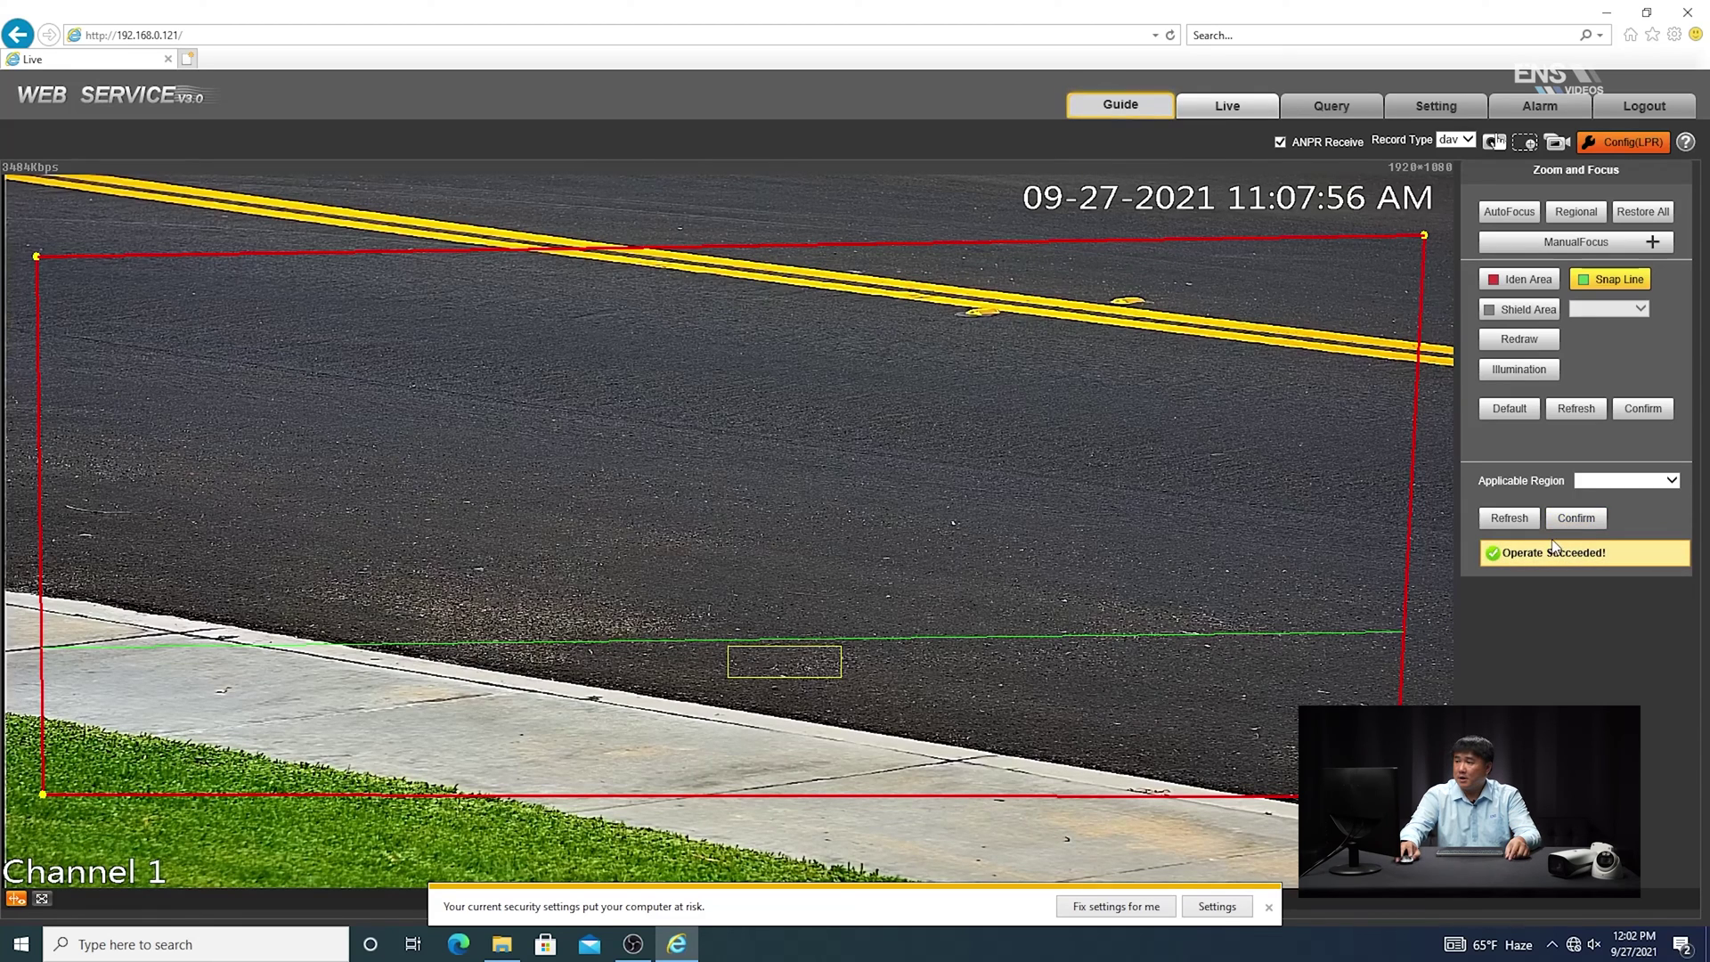
Go to the camera's Intelligent Analysis settings, with vehicle brand, color, sign and car series enabled
{"action": "left_click", "coordinate": [1432, 107]}
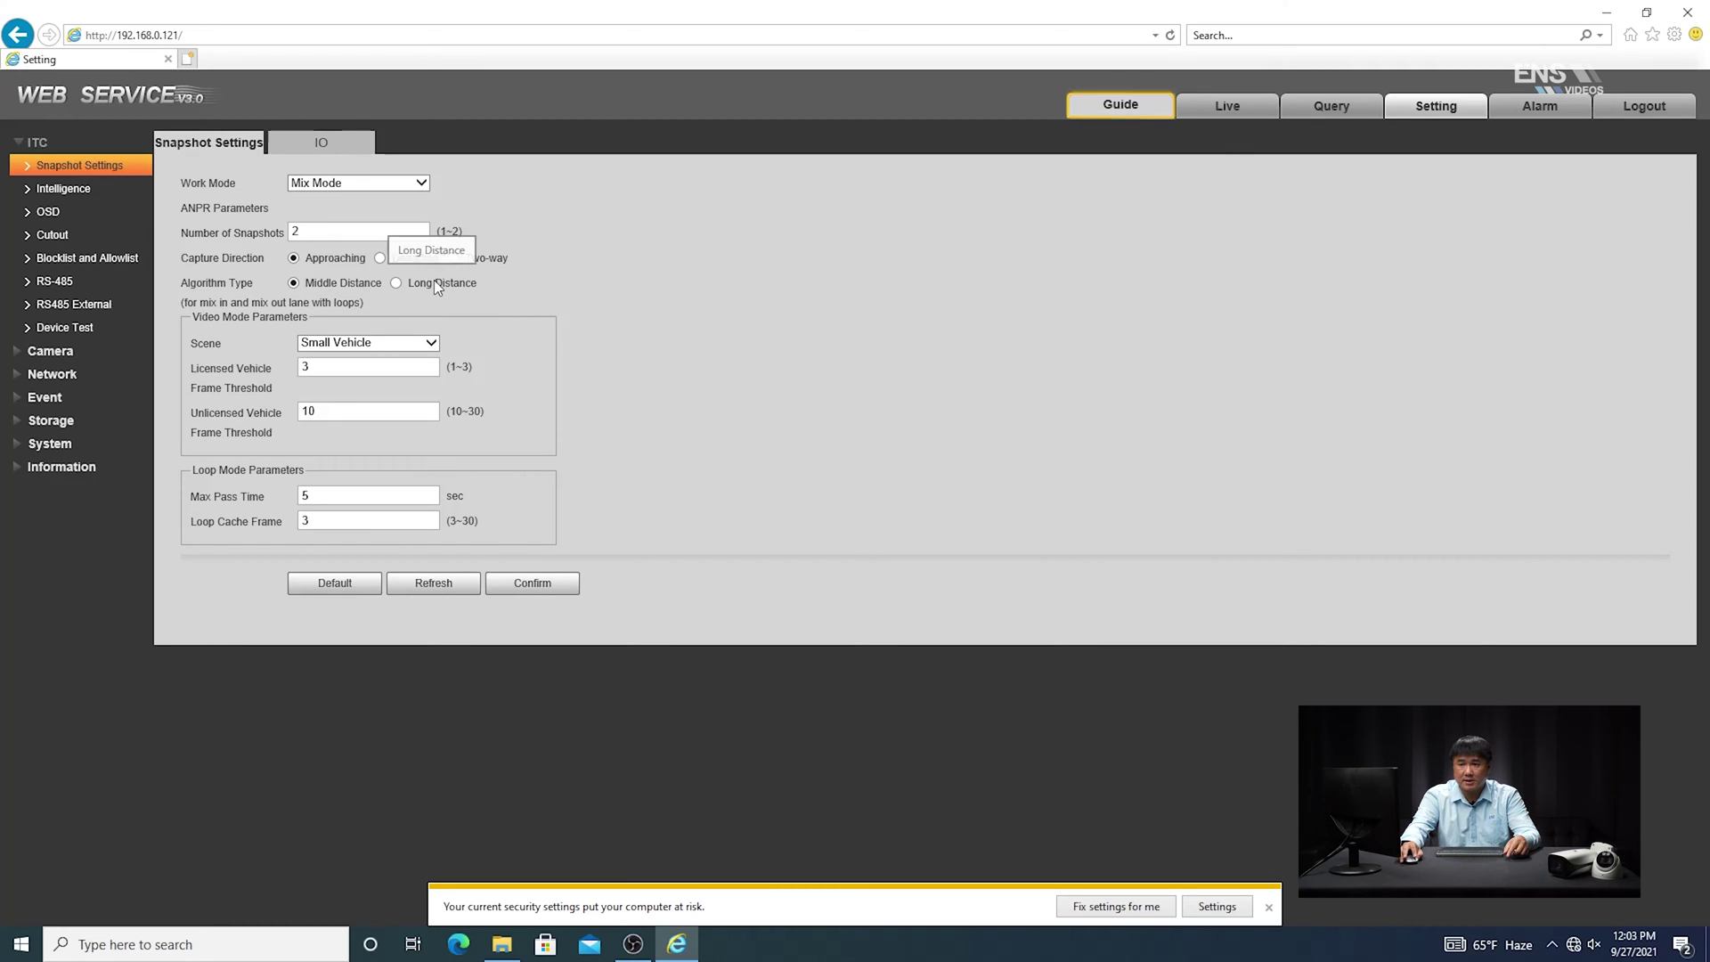
{"action": "left_click", "coordinate": [30, 192]}
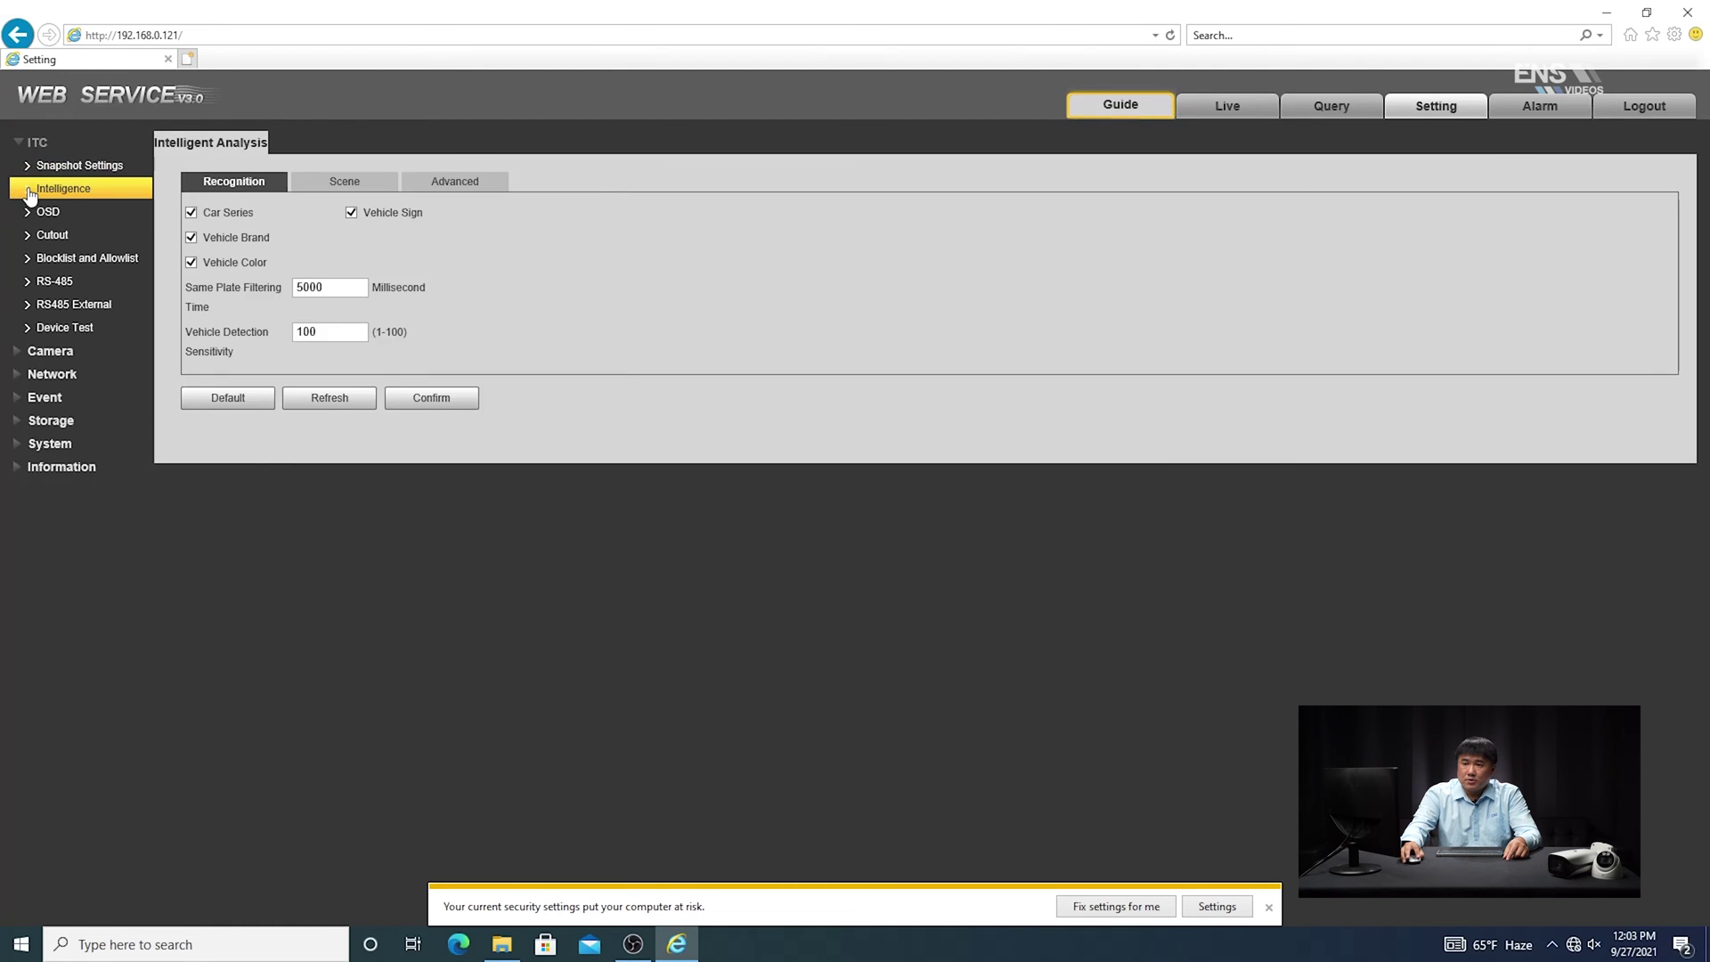
Review the mounting-height Scene options, then the Cutout settings
{"action": "left_click", "coordinate": [335, 186]}
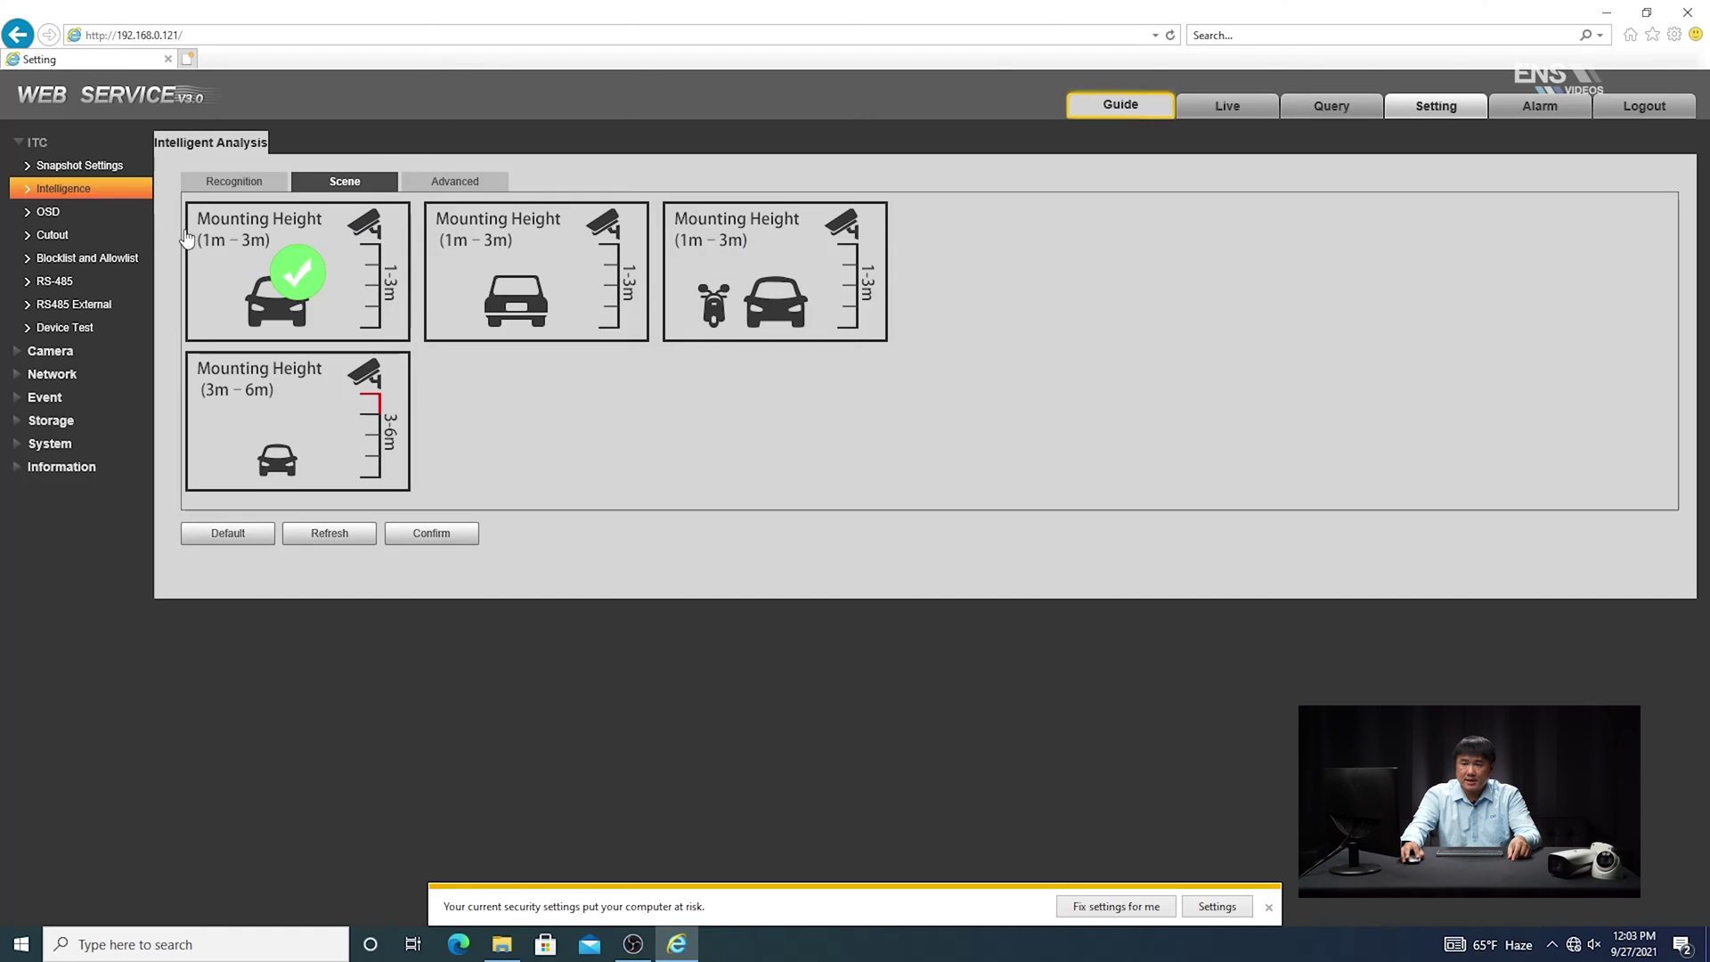
{"action": "left_click", "coordinate": [65, 233]}
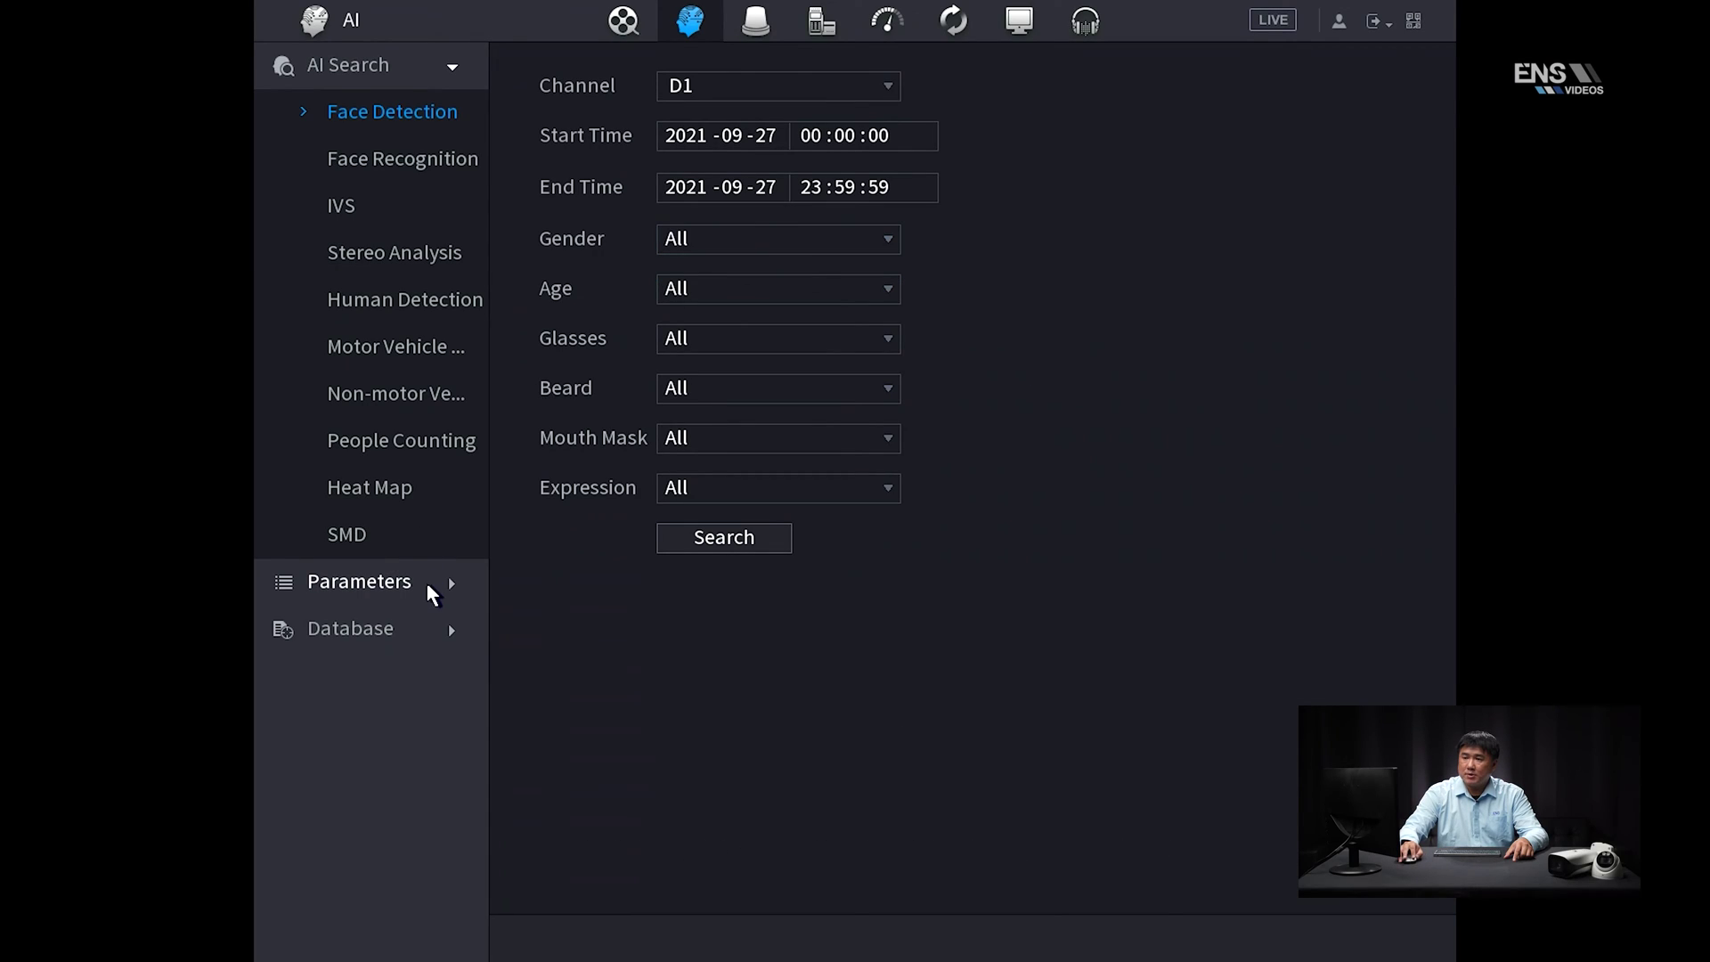
Open channel D1's ANPR parameters under AI Parameters, dismissing the No connected channels note
{"action": "left_click", "coordinate": [438, 583]}
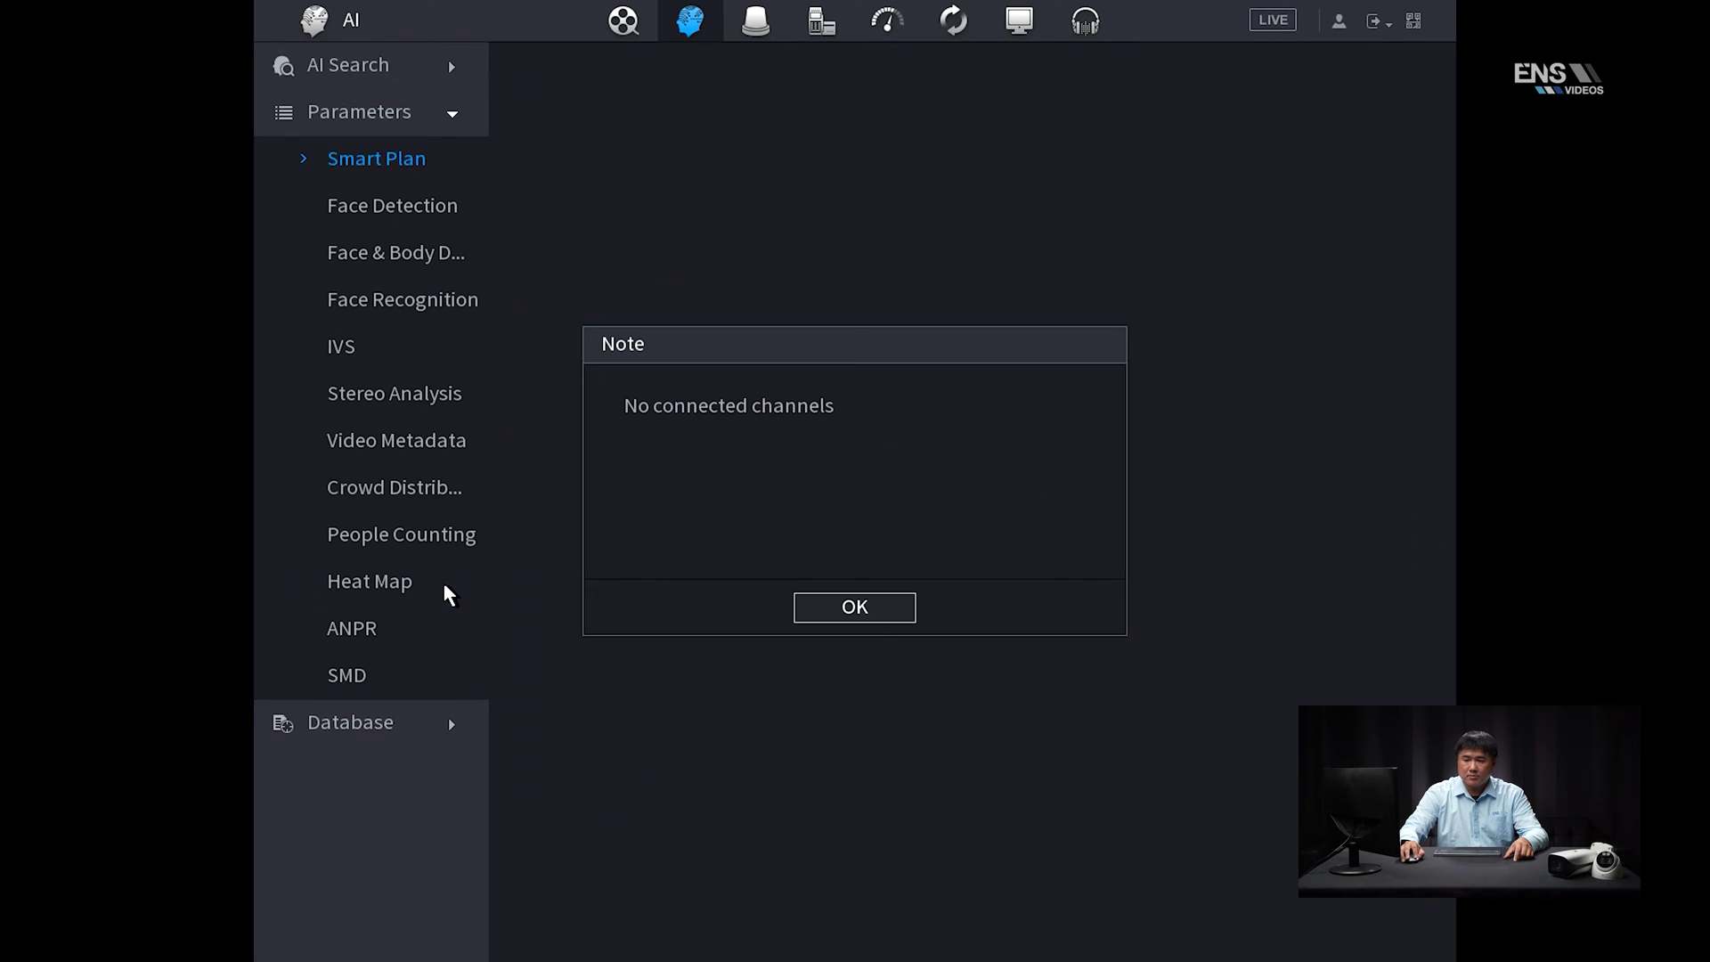
{"action": "left_click", "coordinate": [877, 616]}
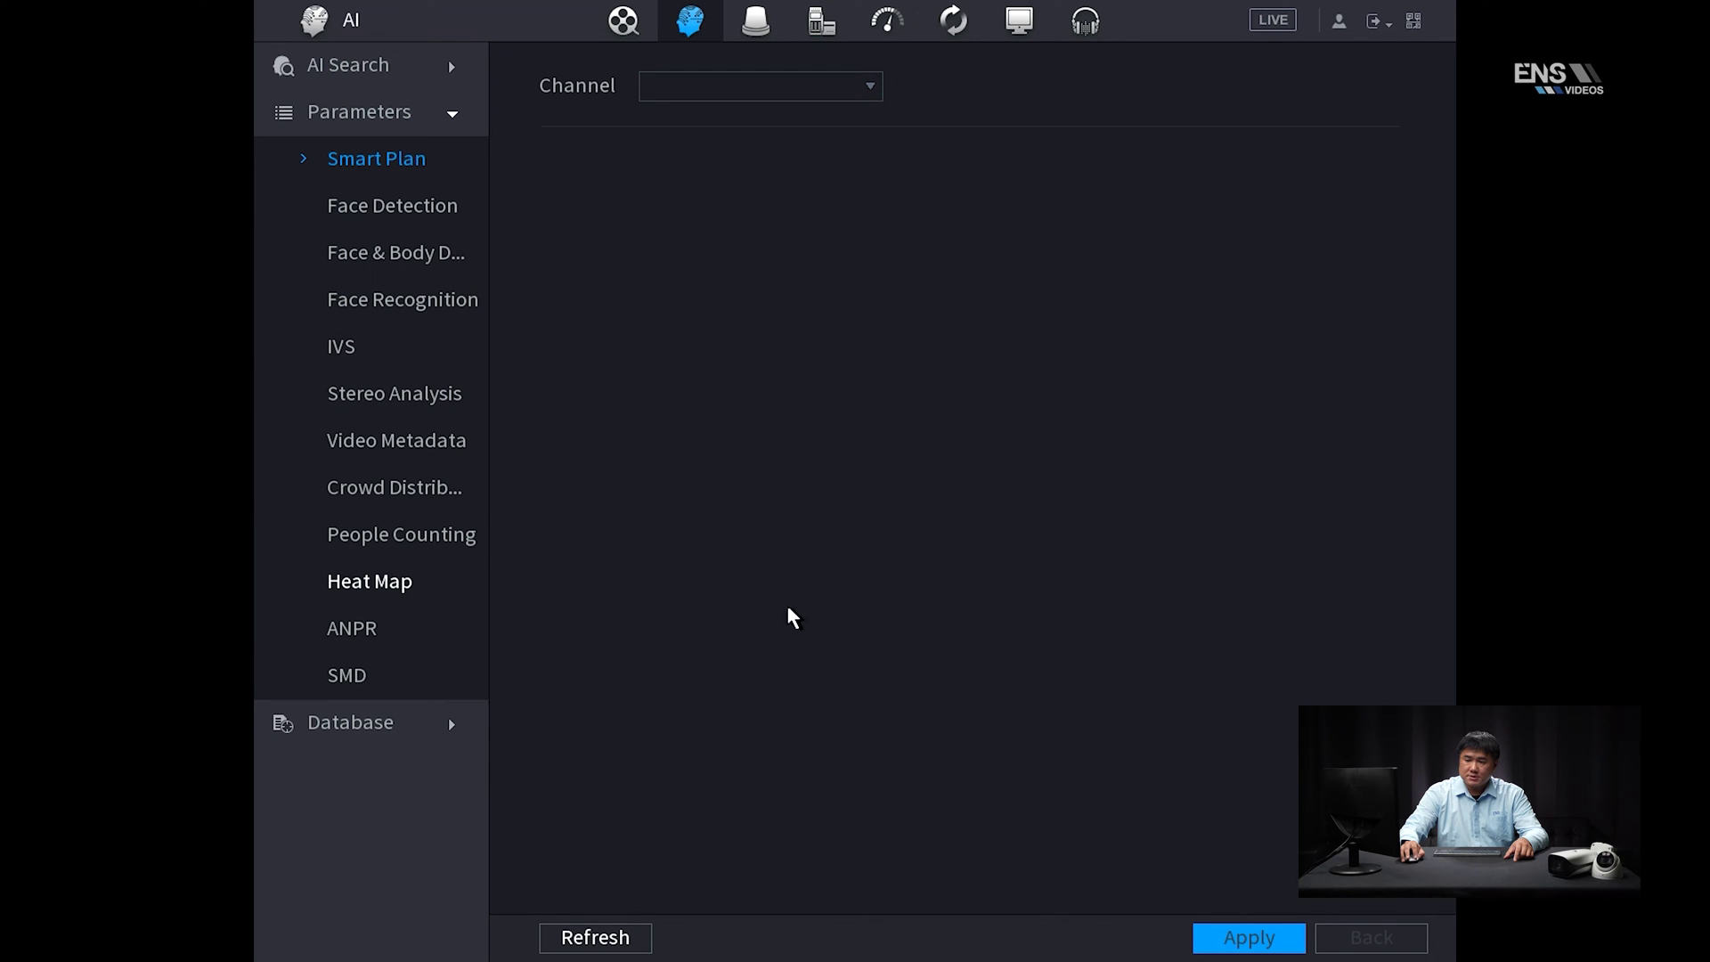
{"action": "left_click", "coordinate": [363, 639]}
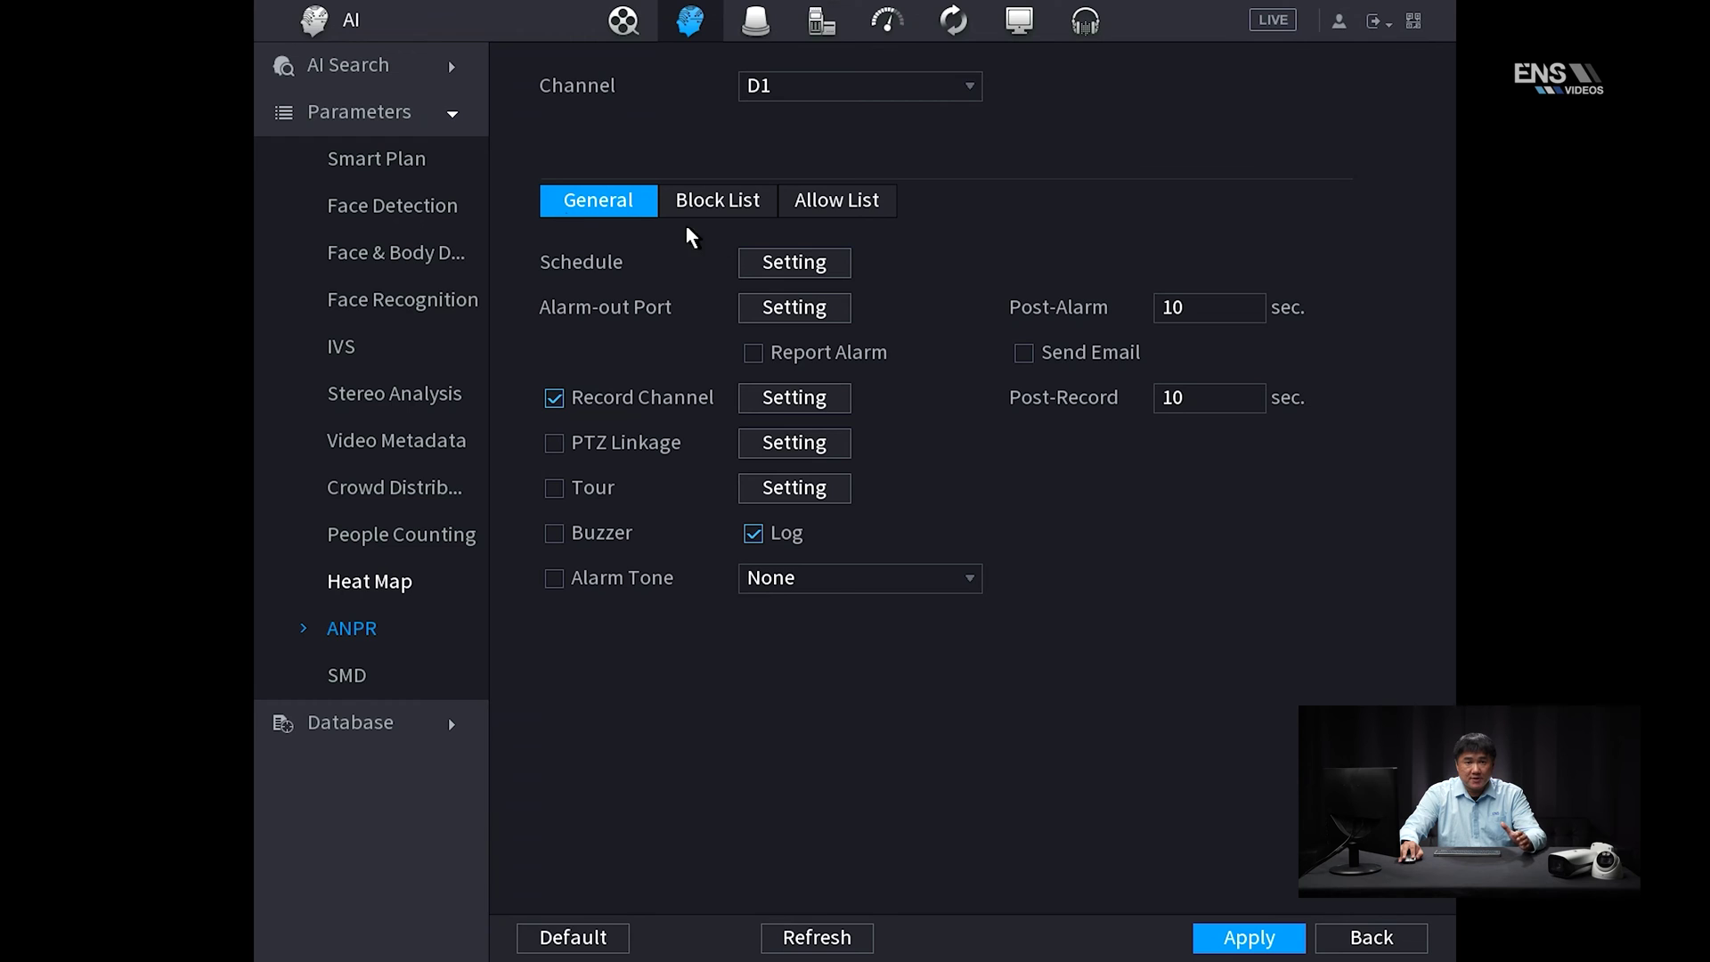
Check D1's all-day ANPR detection schedule and record-channel selection, leaving both unchanged
{"action": "left_click", "coordinate": [796, 272]}
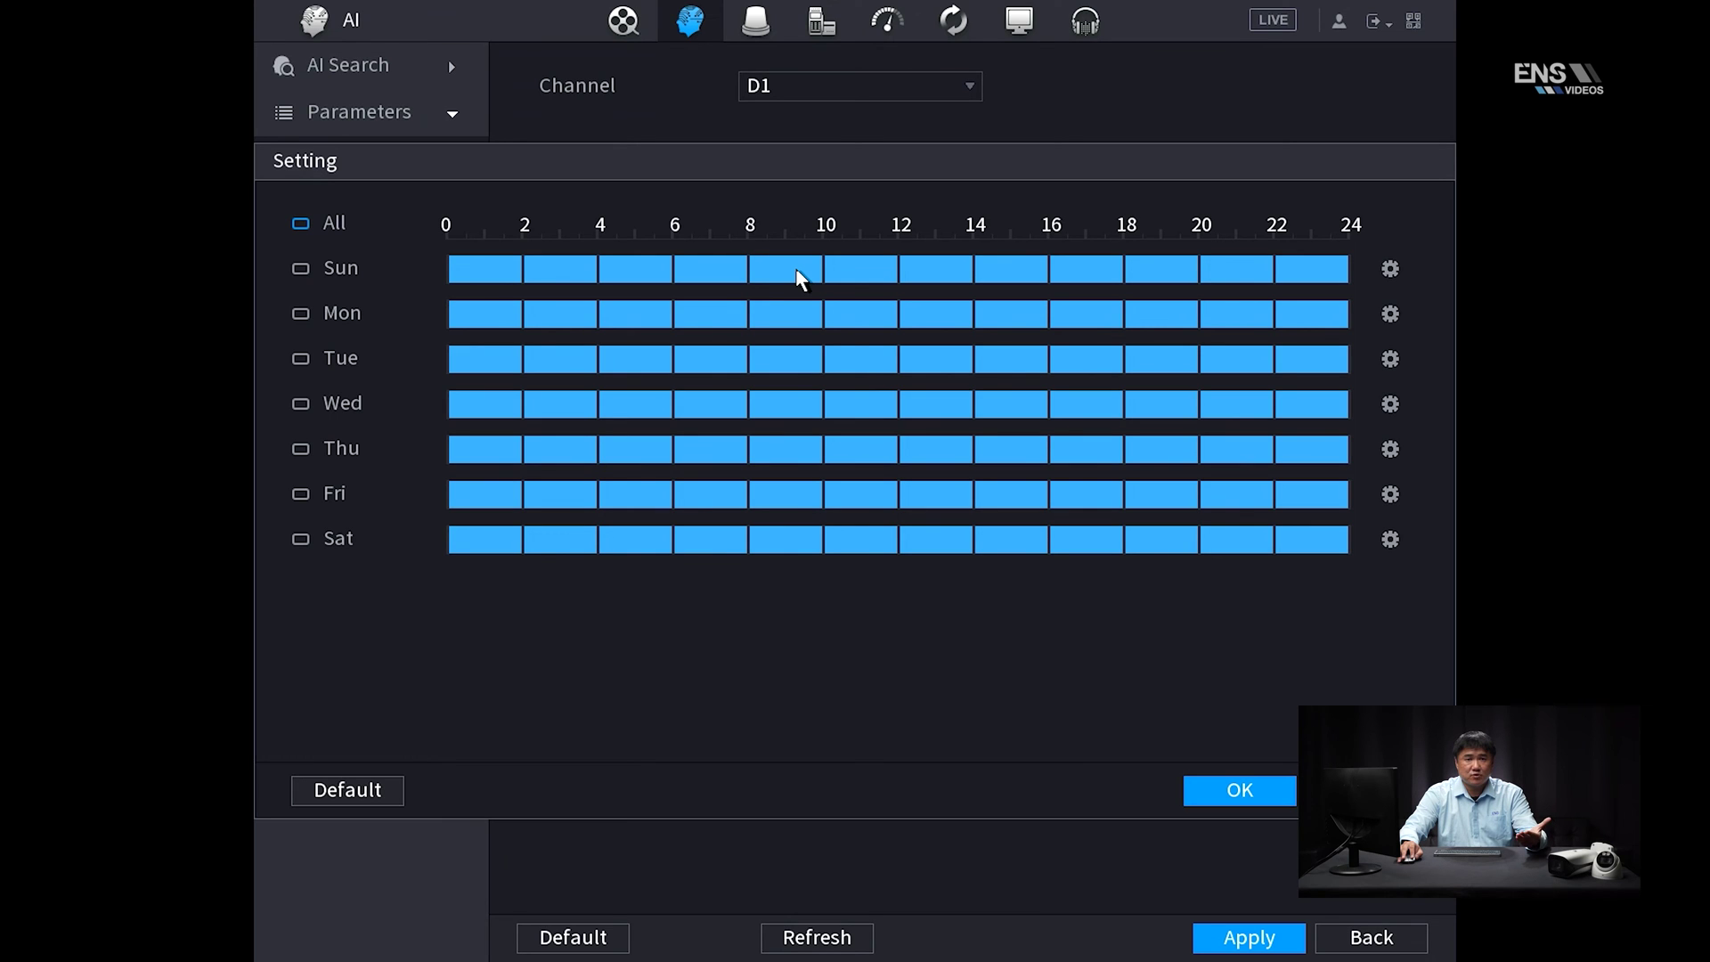
{"action": "left_click", "coordinate": [1257, 795]}
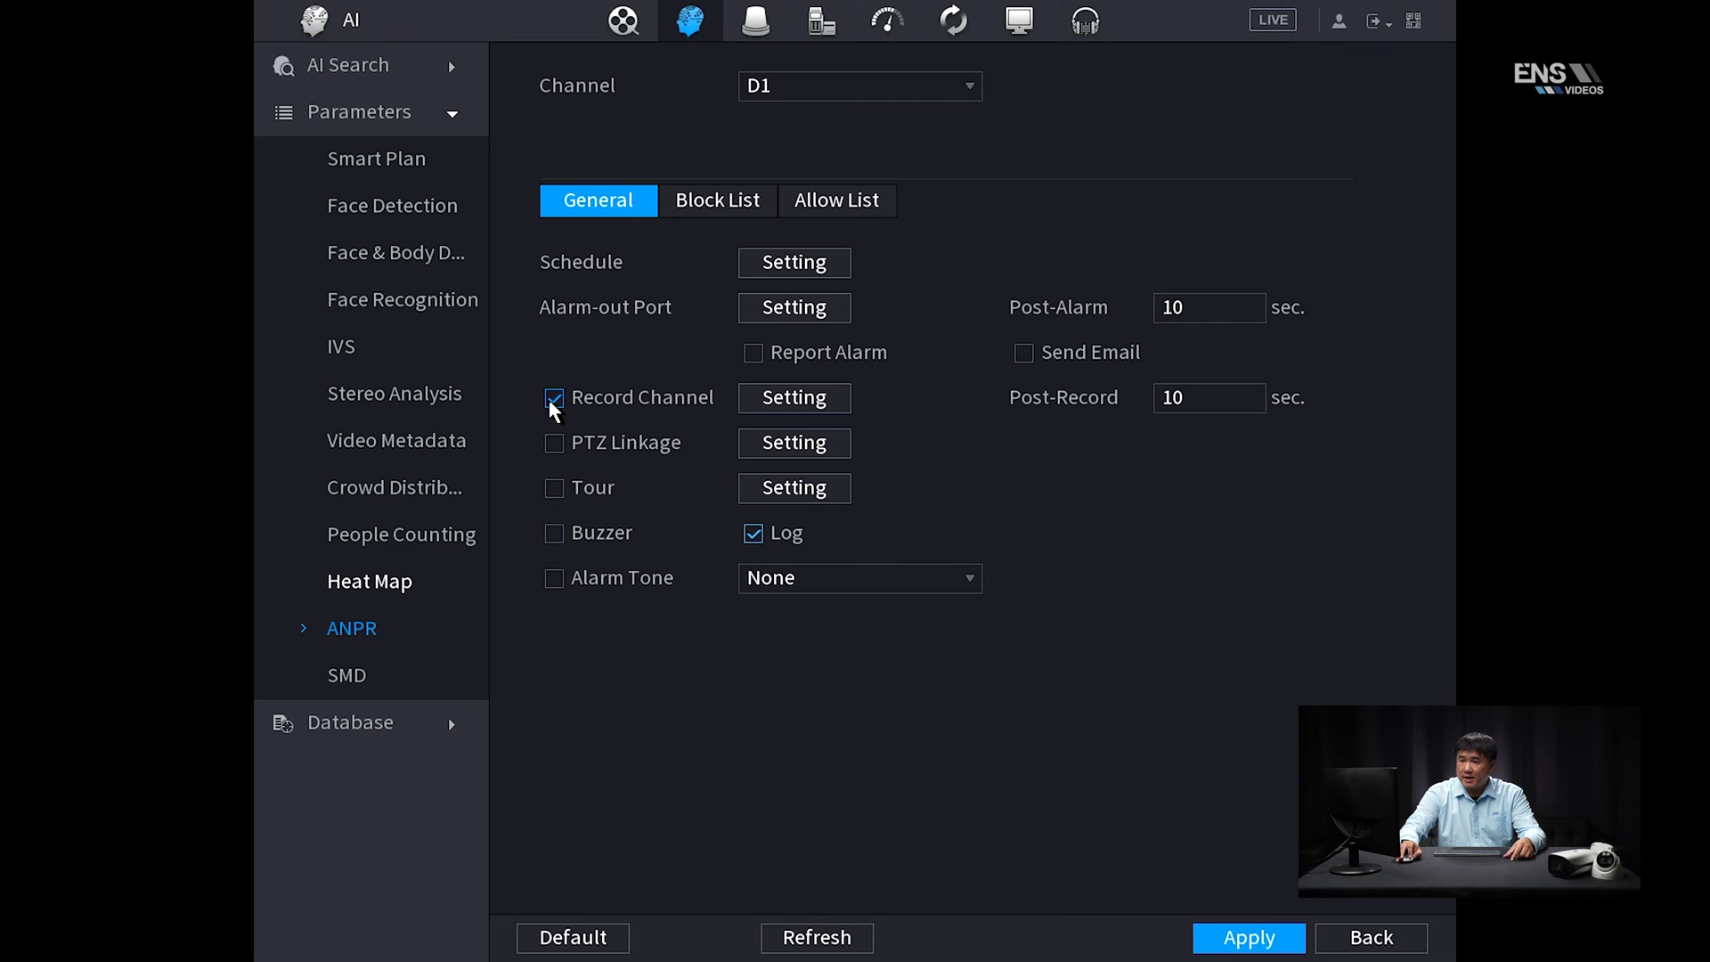
{"action": "left_click", "coordinate": [794, 403]}
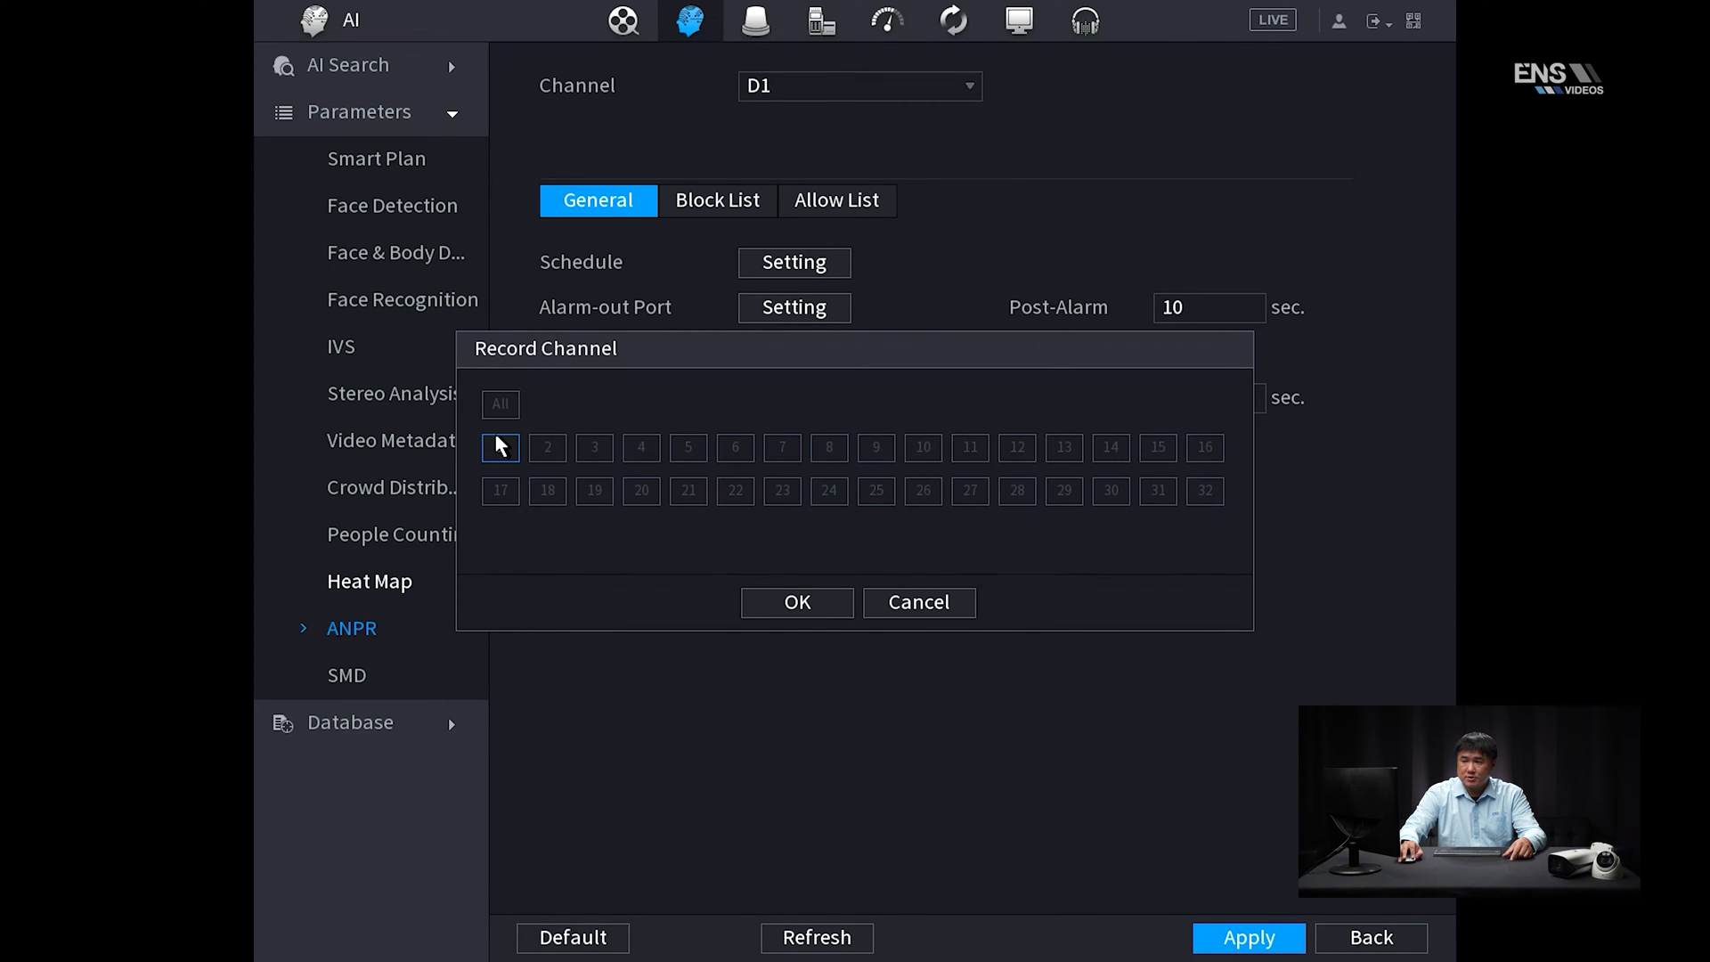
{"action": "right_click", "coordinate": [604, 545]}
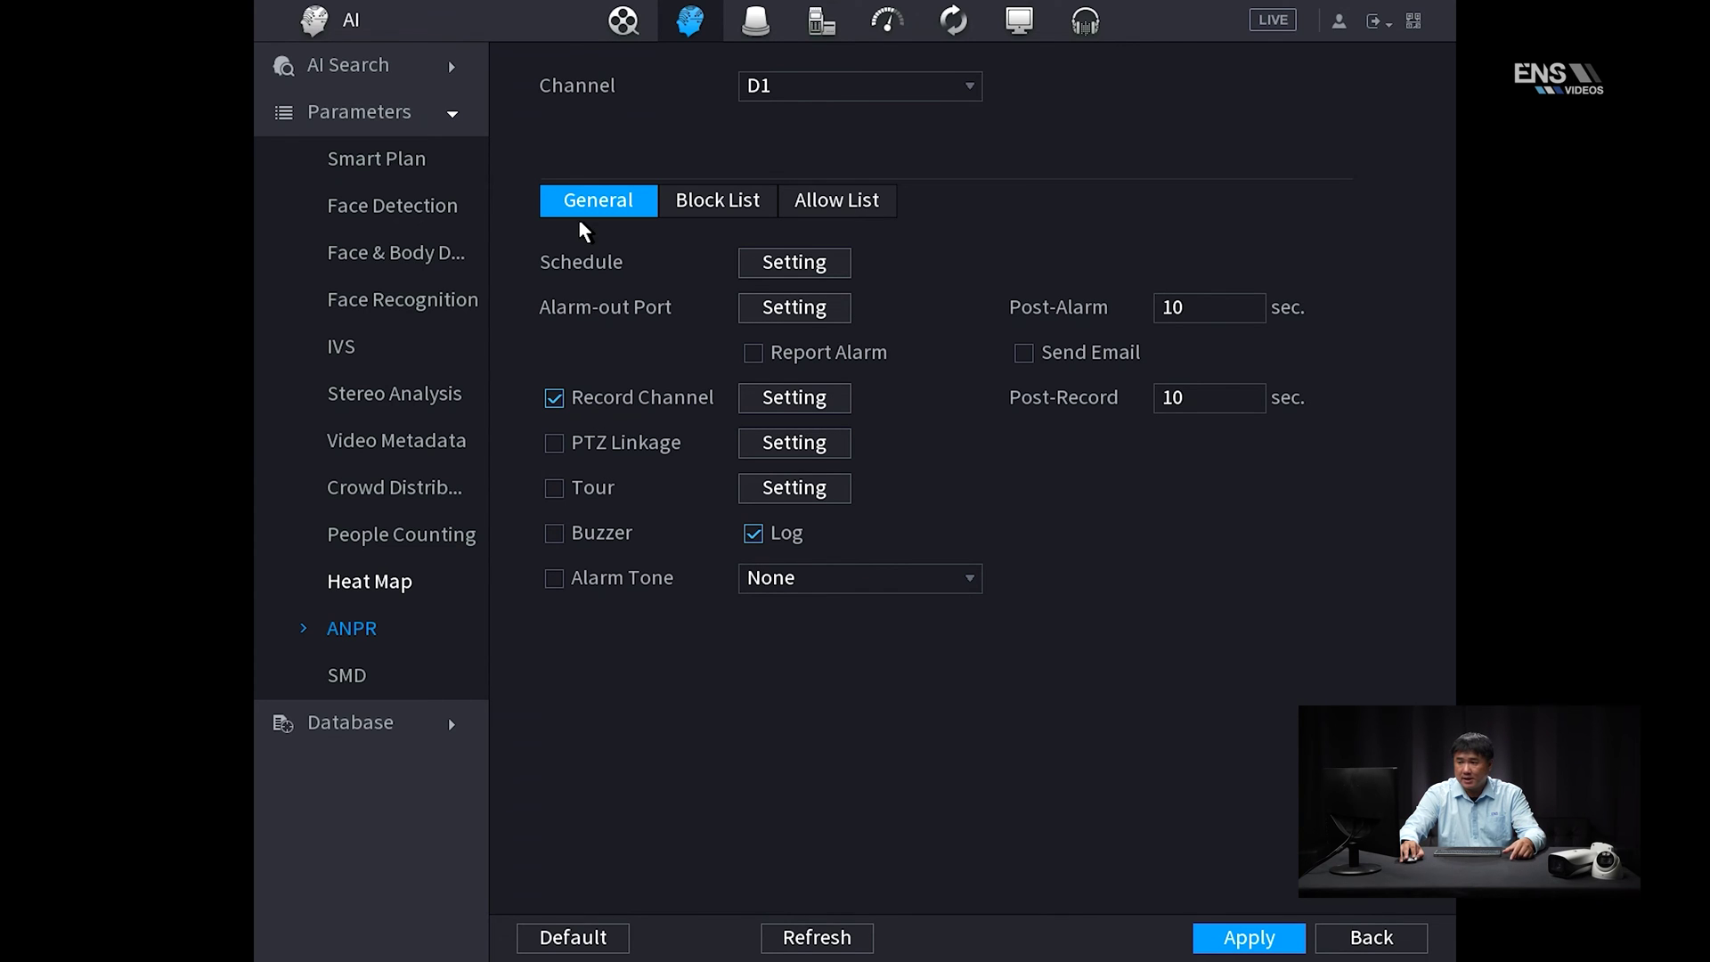
Look over the plate allow list and block list, then return to General and the main menu
{"action": "left_click", "coordinate": [838, 210]}
{"action": "left_click", "coordinate": [721, 210]}
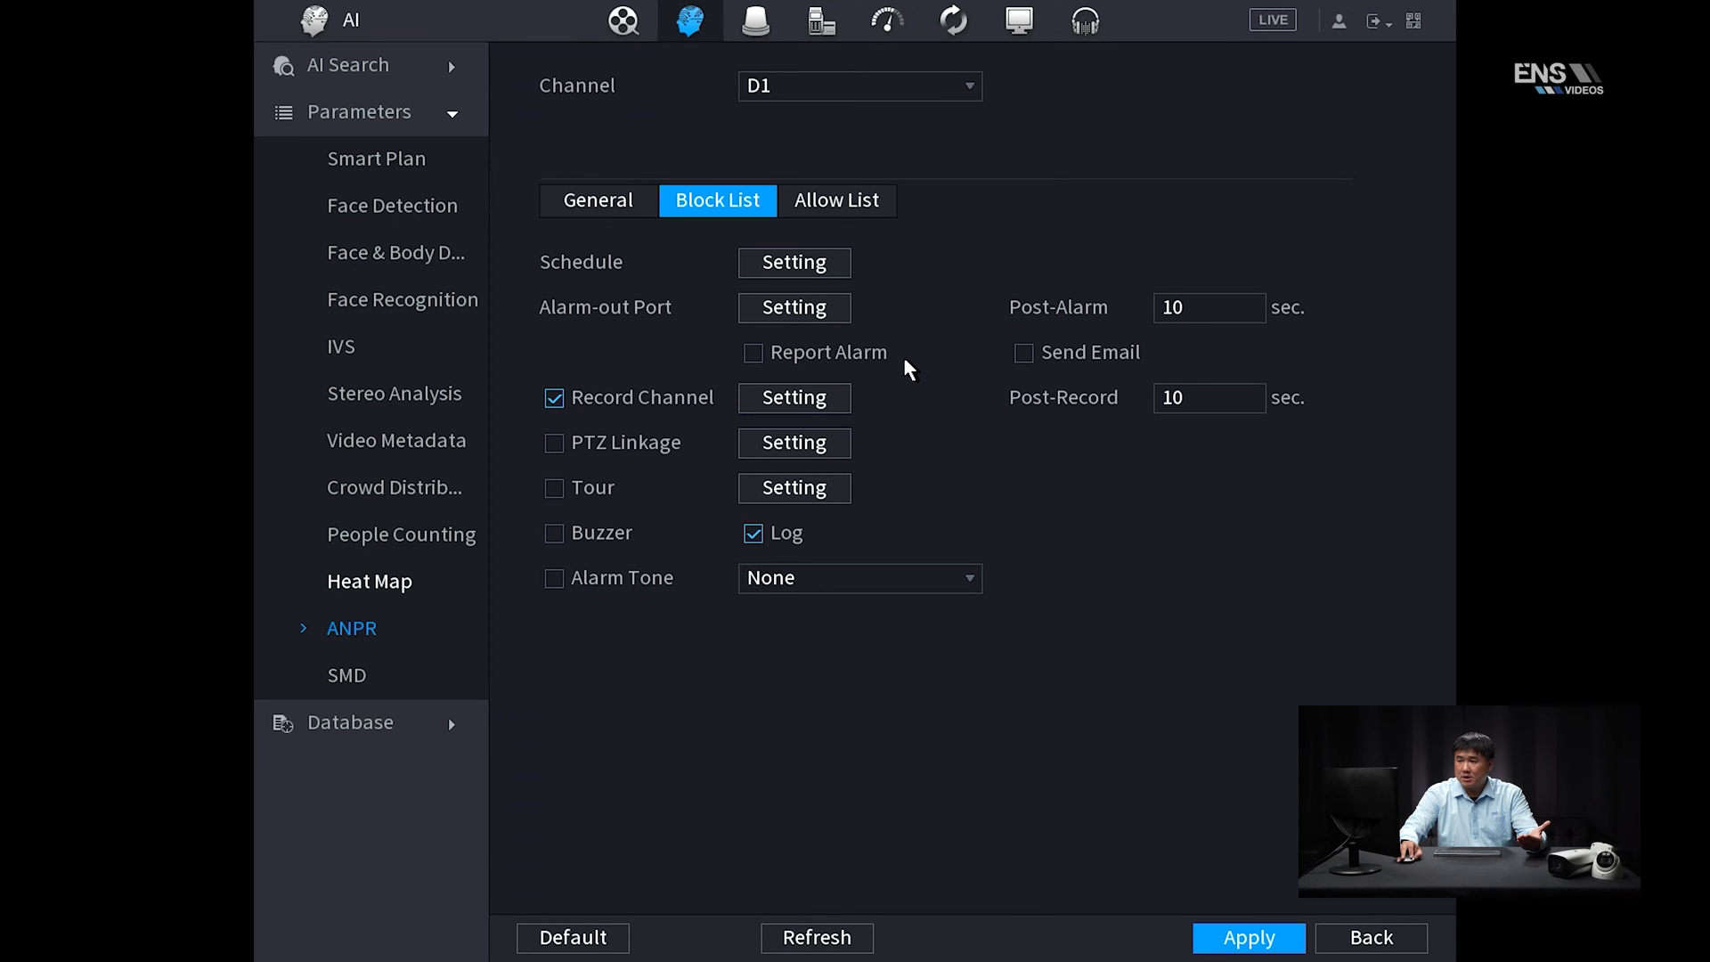
{"action": "left_click", "coordinate": [572, 205]}
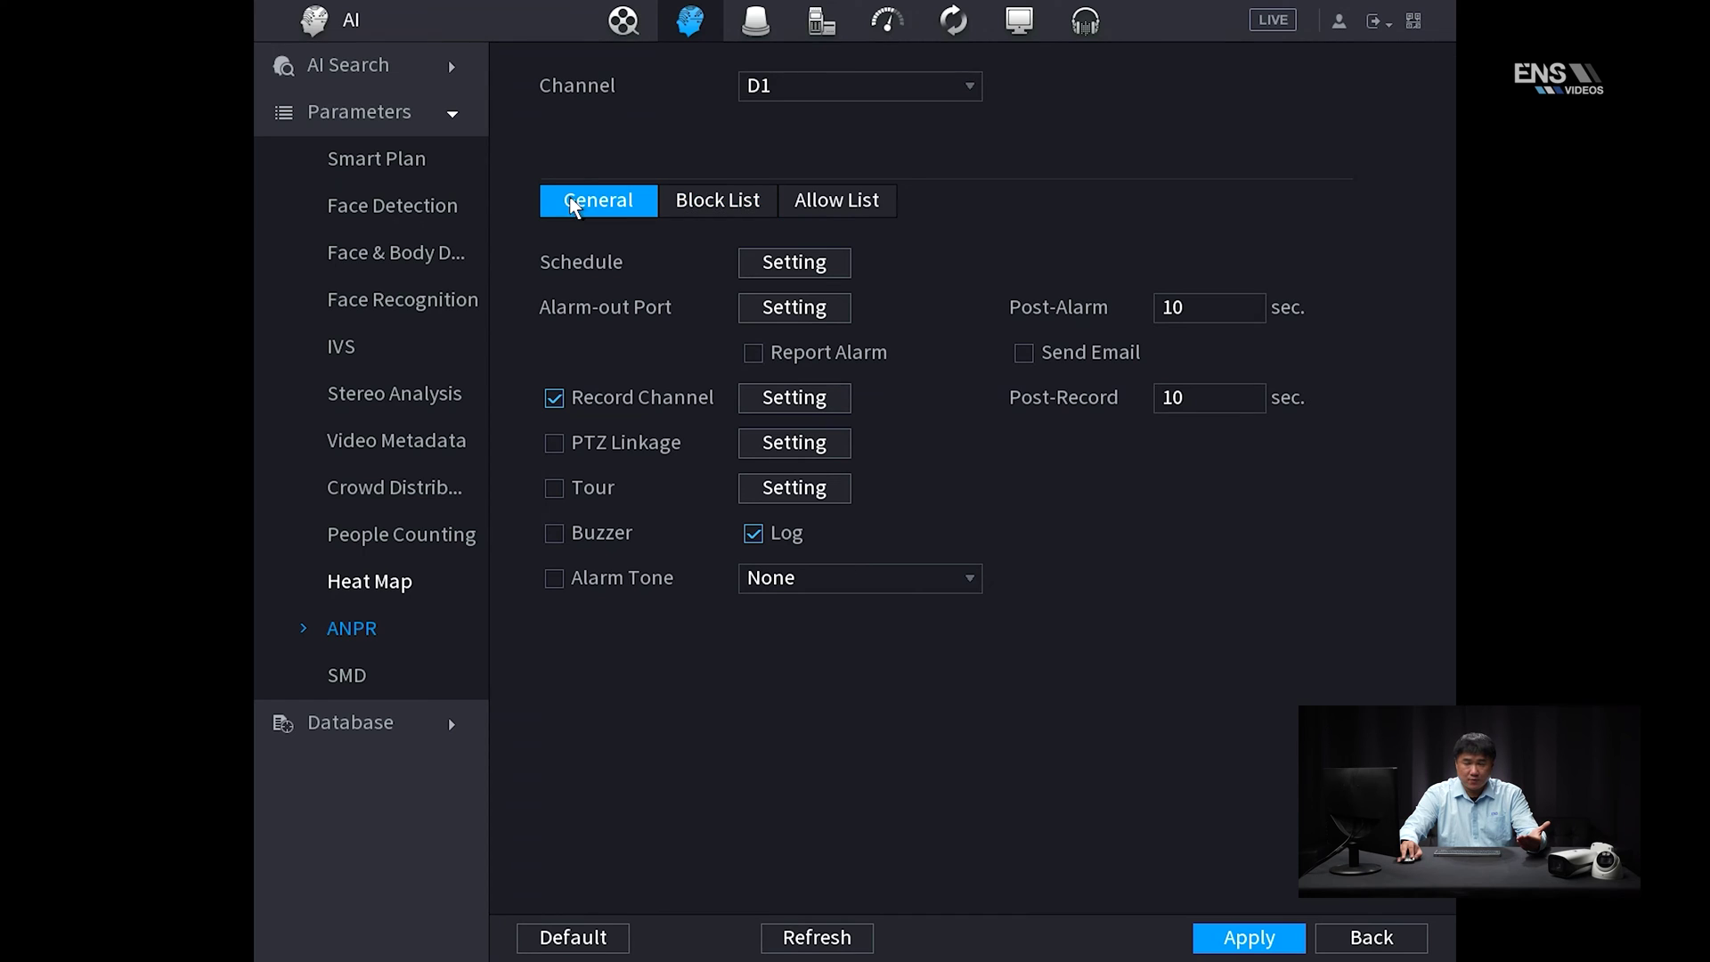
{"action": "right_click", "coordinate": [604, 401]}
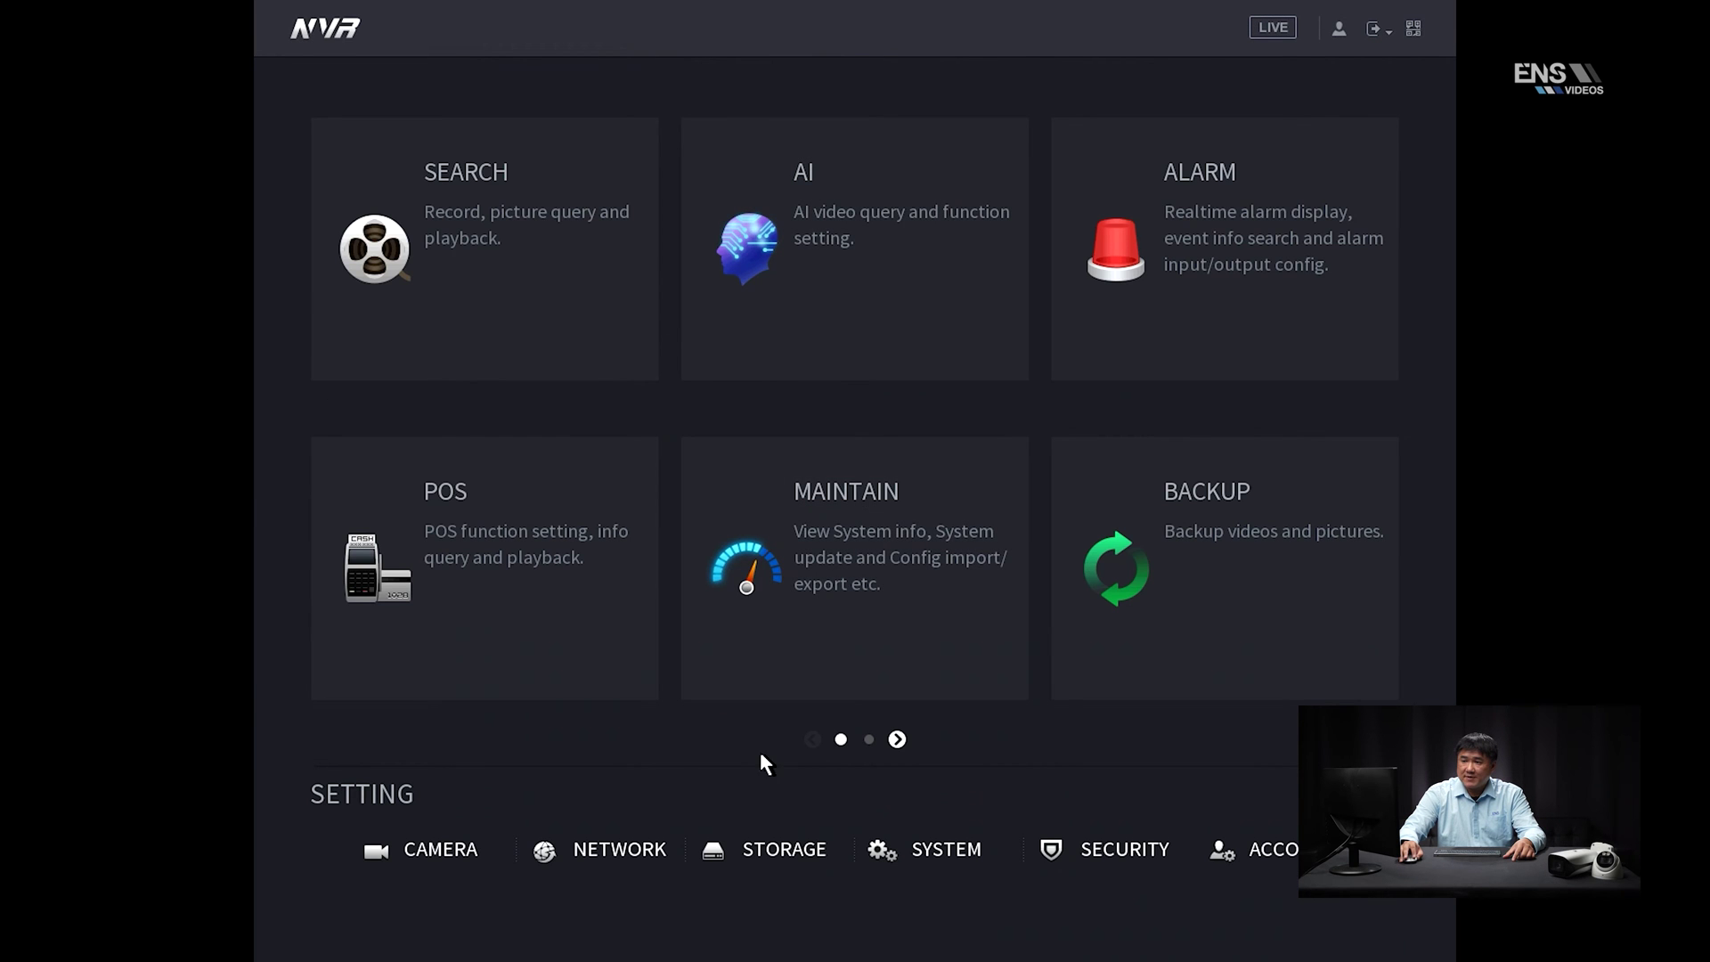
Copy Sunday's all-day General and Intelligent recording period to every day and apply the schedule
{"action": "left_click", "coordinate": [766, 850]}
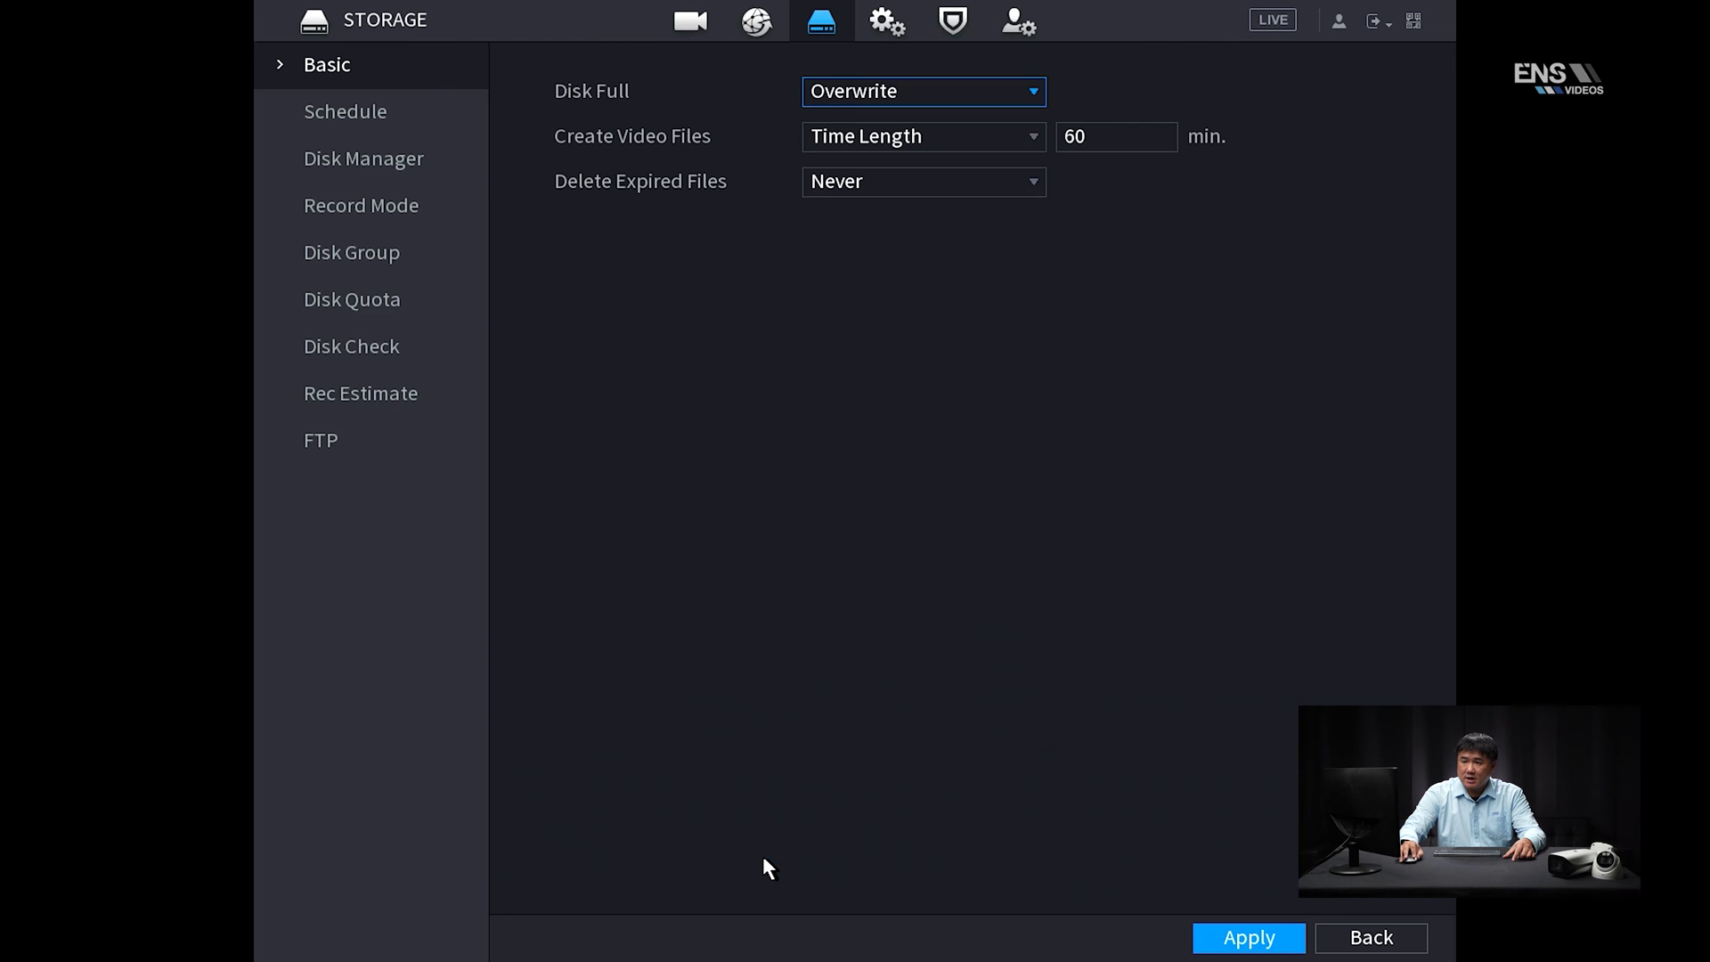
{"action": "left_click", "coordinate": [345, 121]}
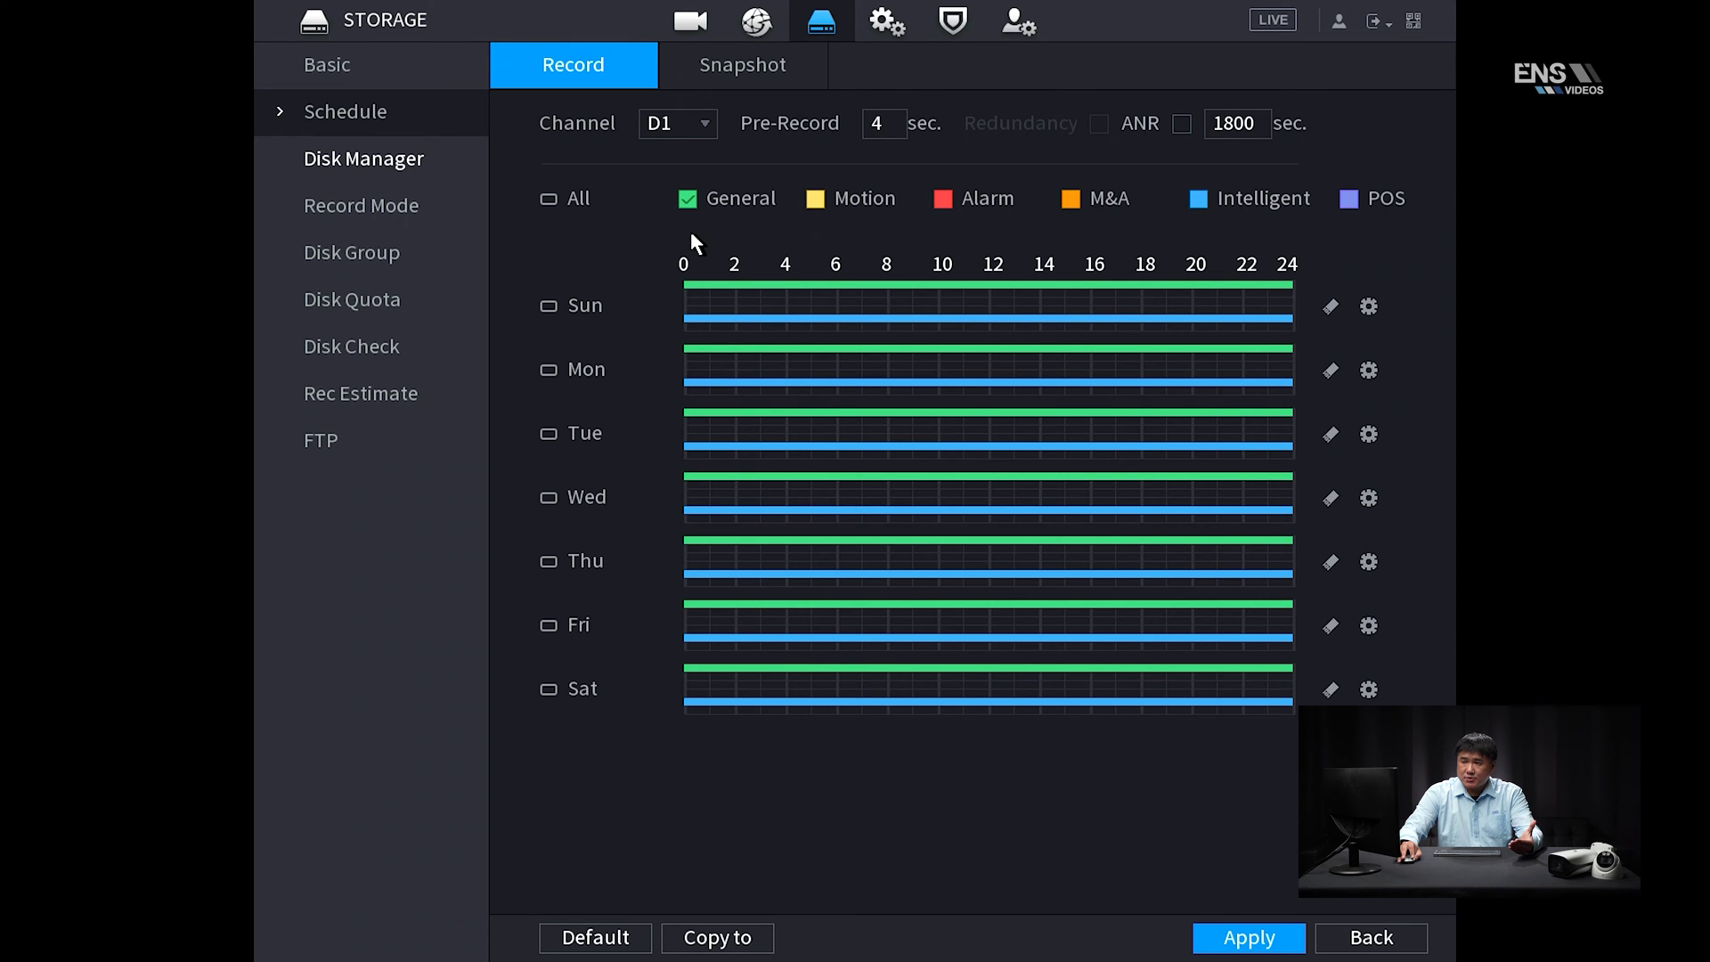
{"action": "left_click", "coordinate": [1375, 312]}
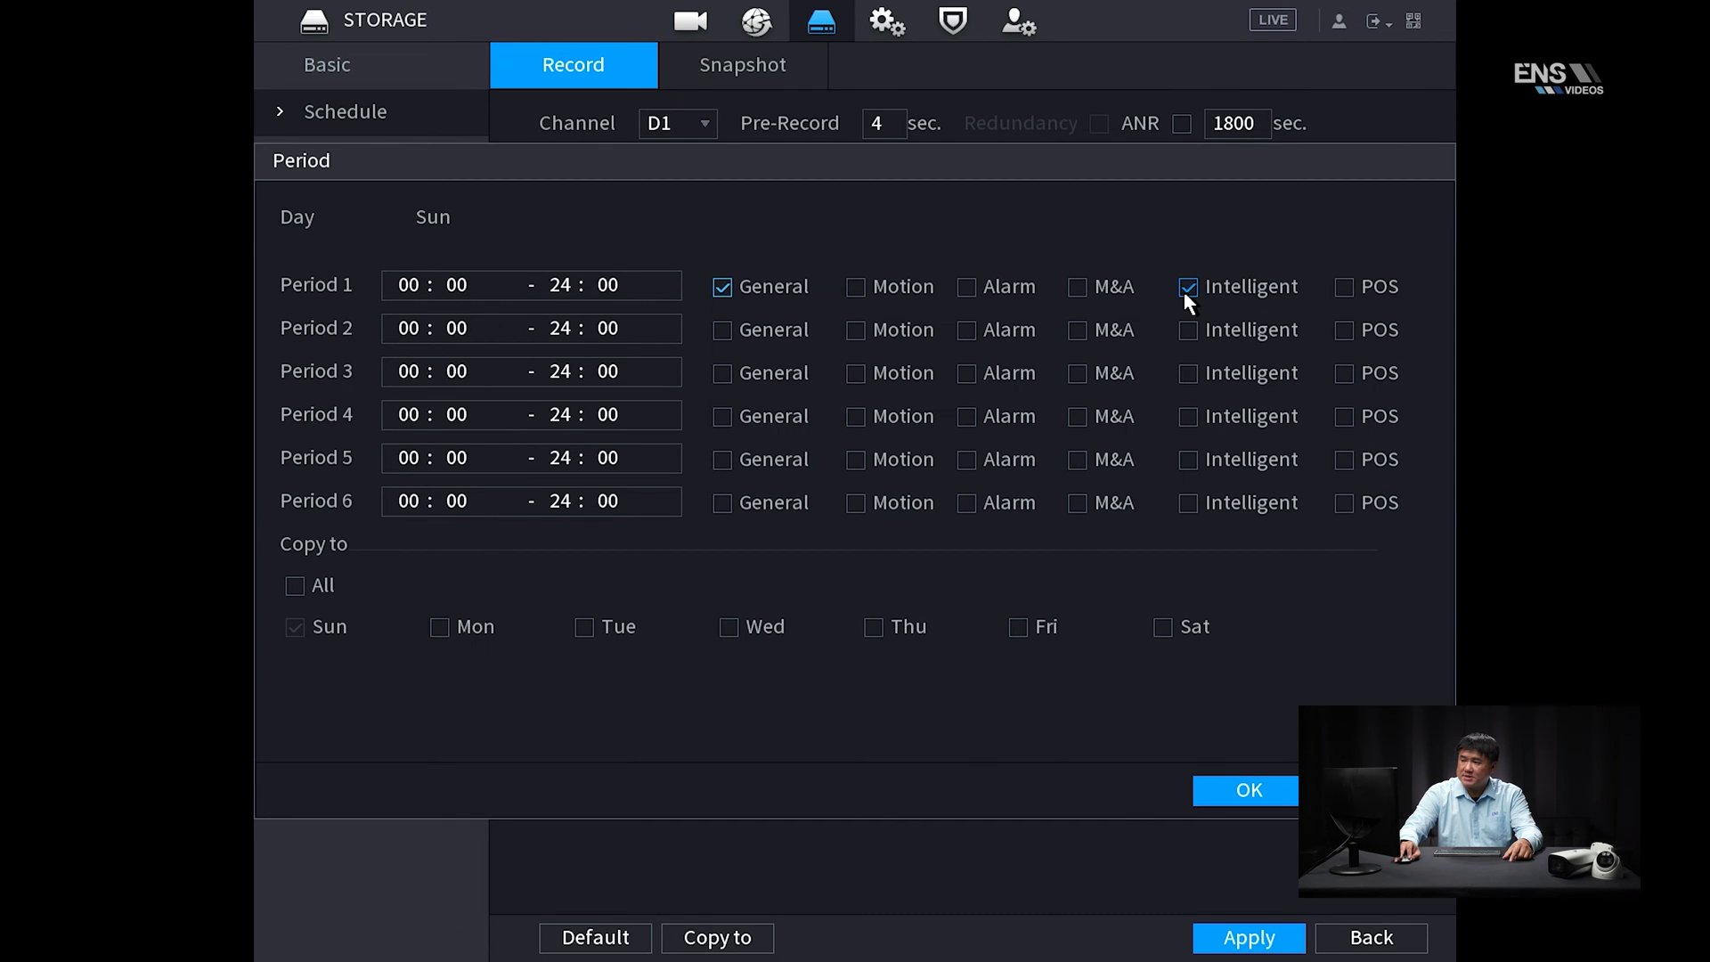
{"action": "left_click", "coordinate": [295, 587]}
{"action": "left_click", "coordinate": [1251, 791]}
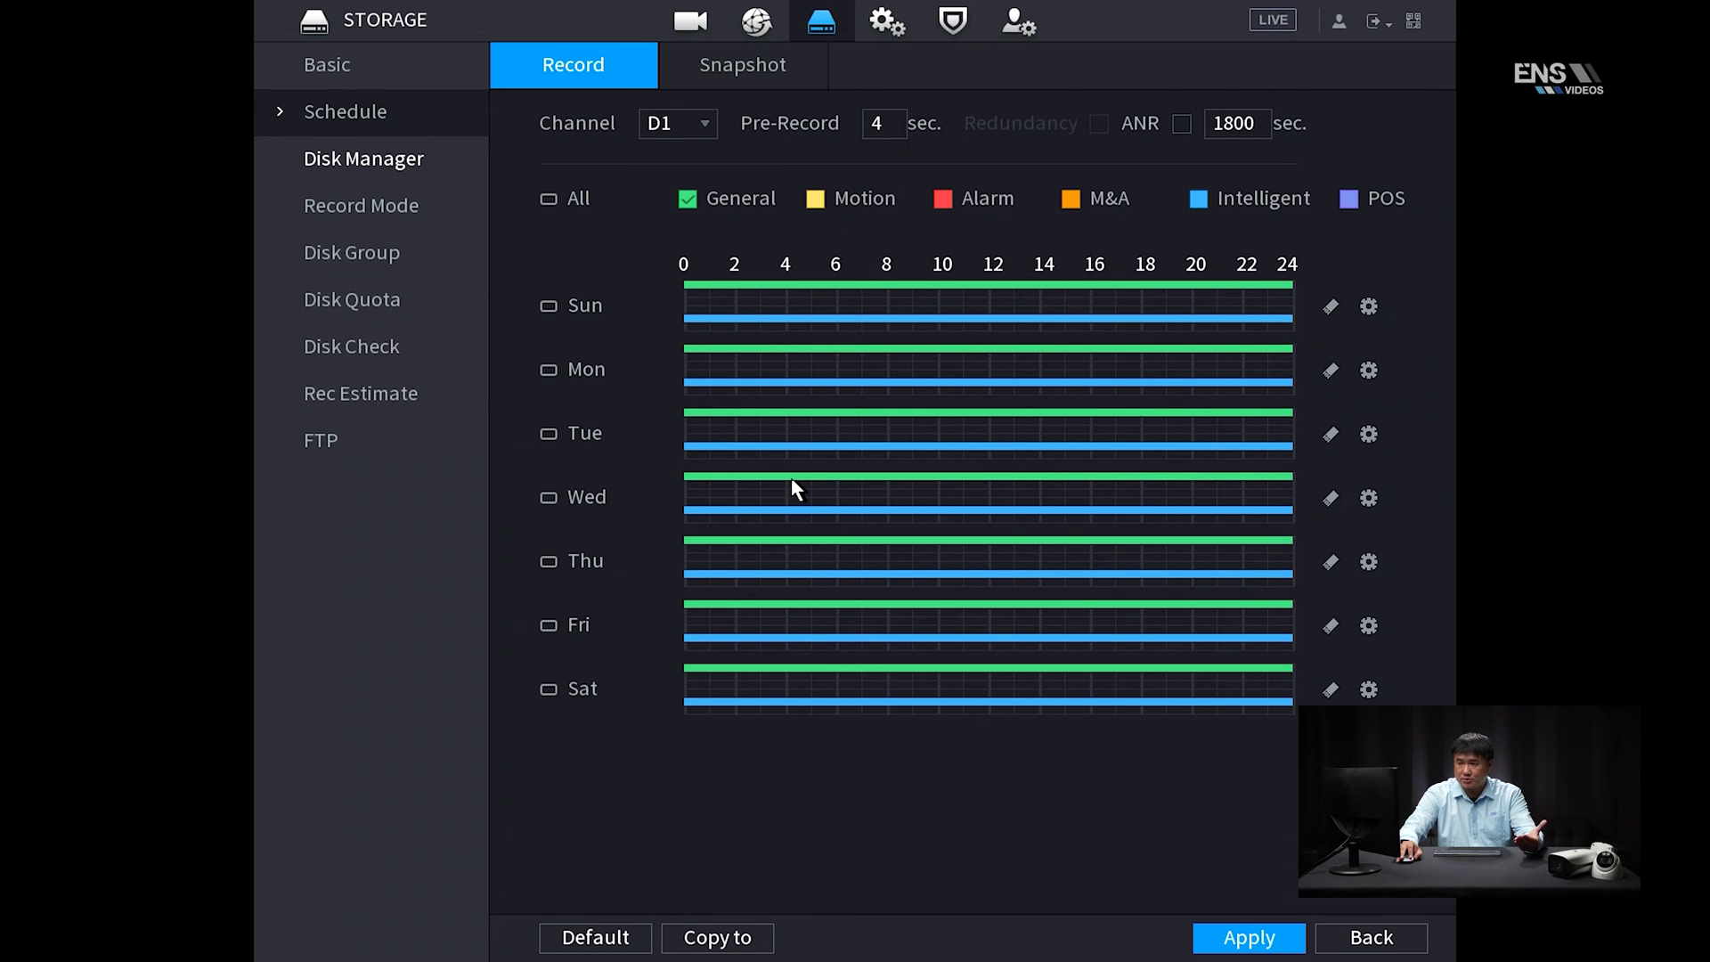
{"action": "left_click", "coordinate": [1251, 935]}
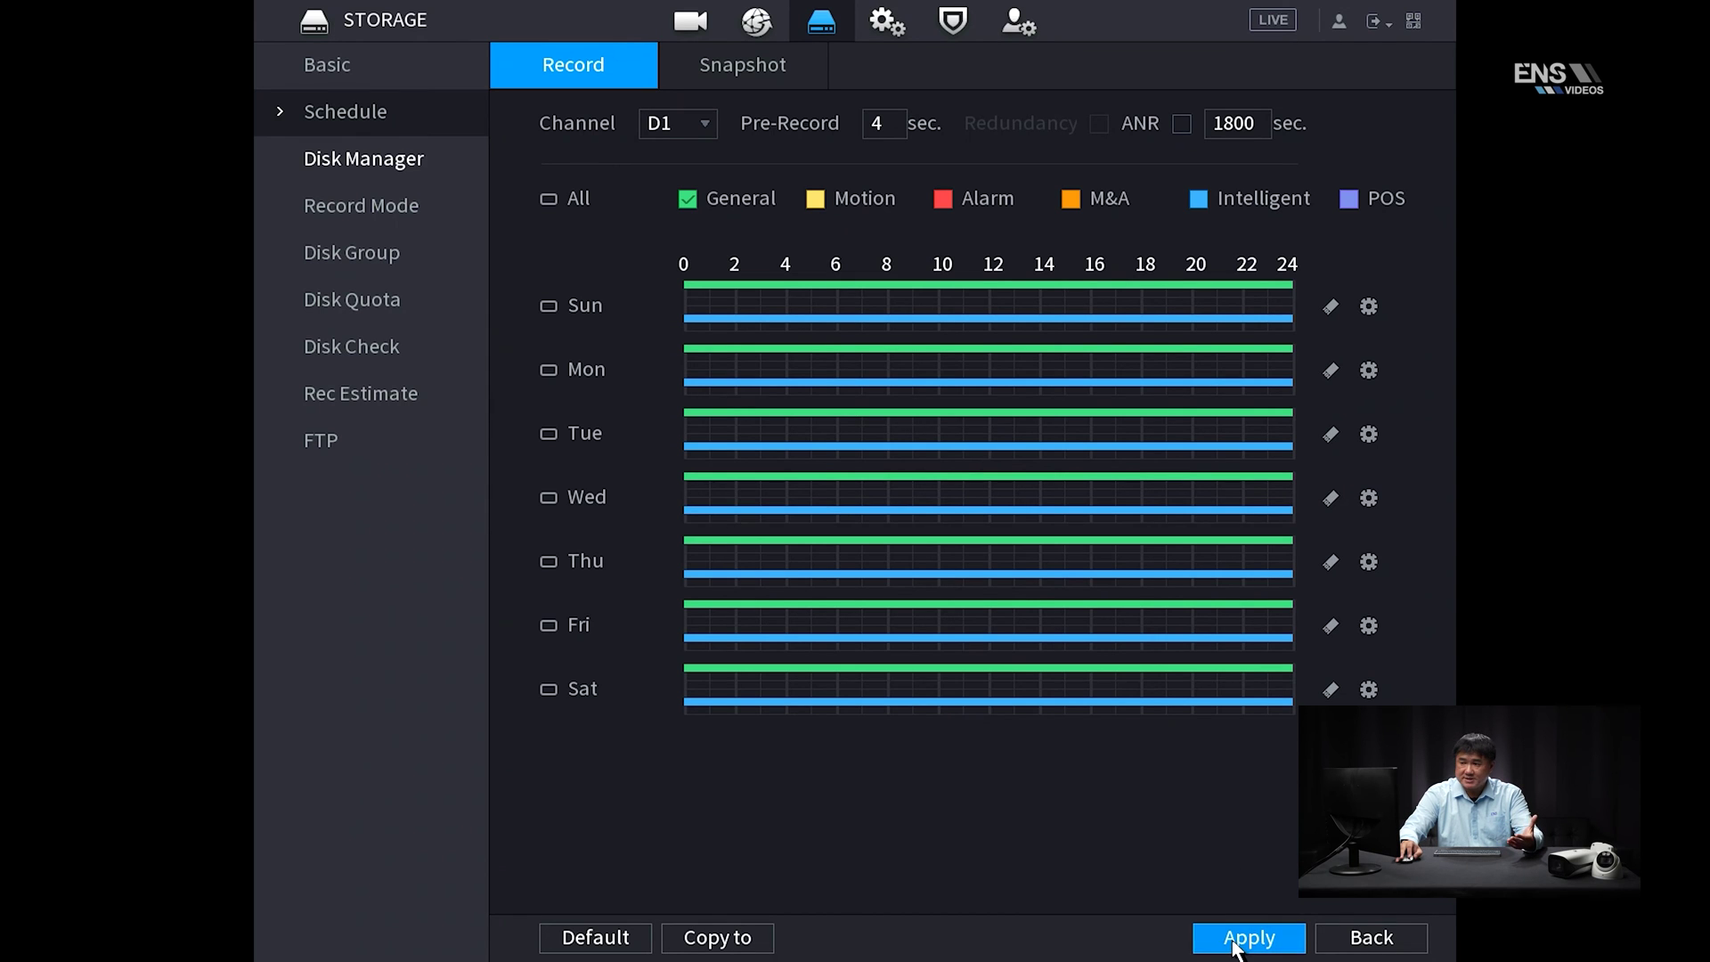
Return to the main menu and open AI Search
{"action": "right_click", "coordinate": [397, 550]}
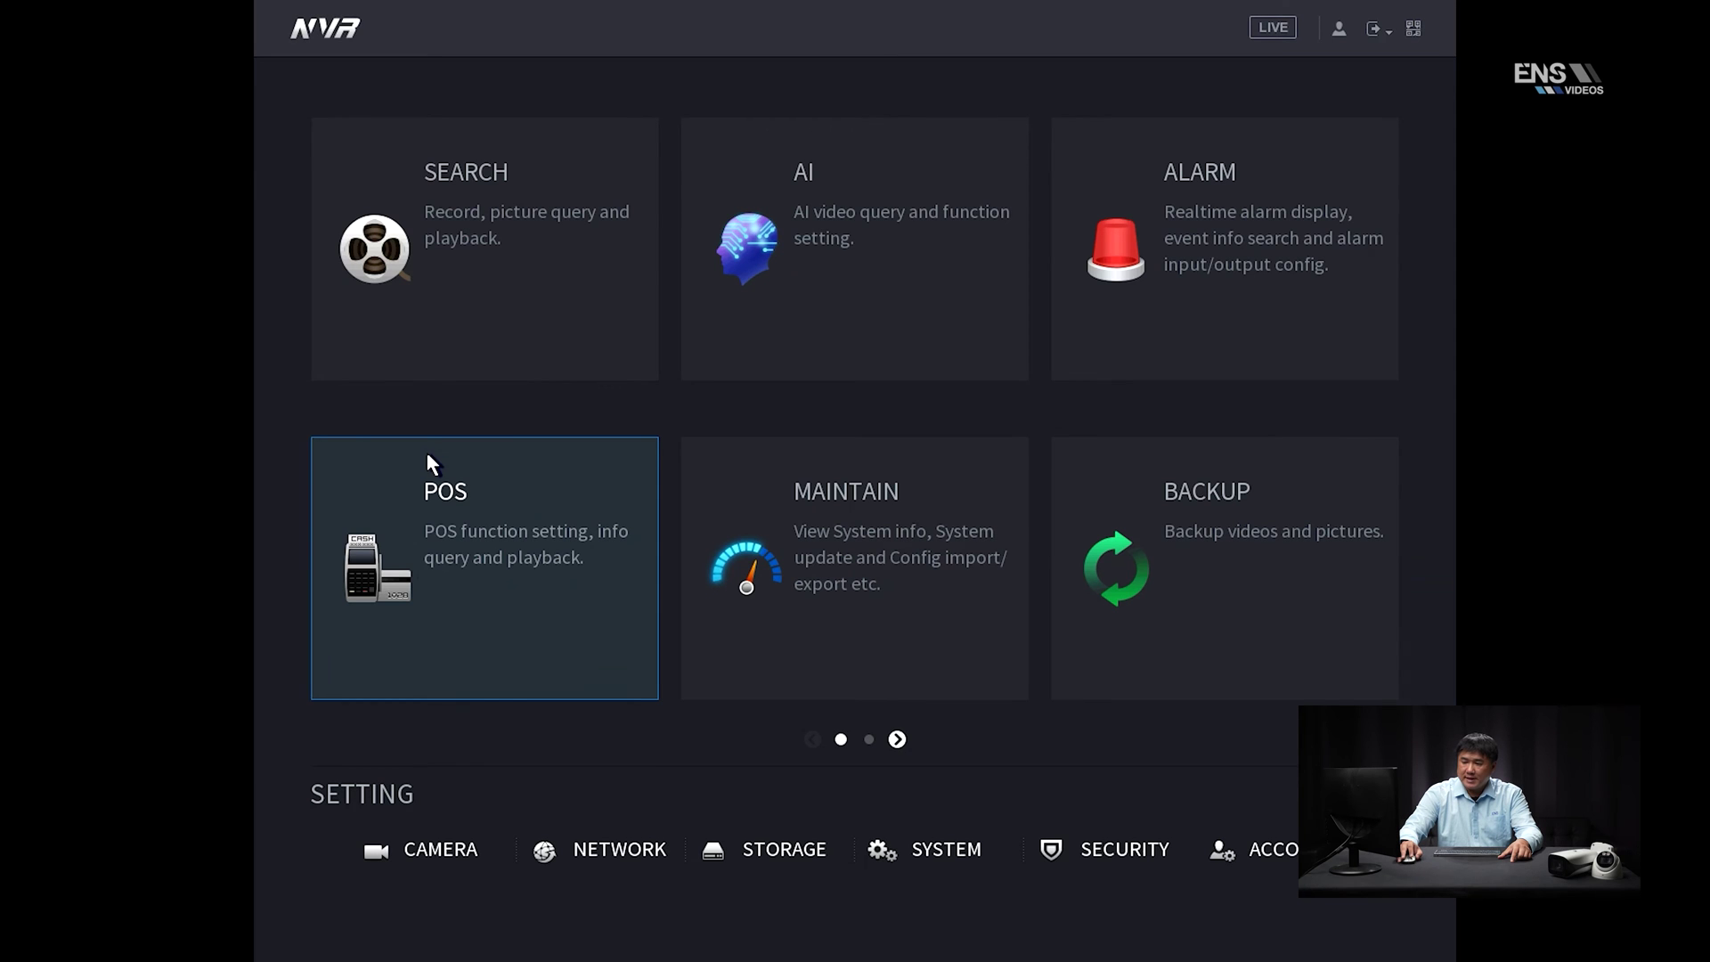
{"action": "left_click", "coordinate": [845, 310]}
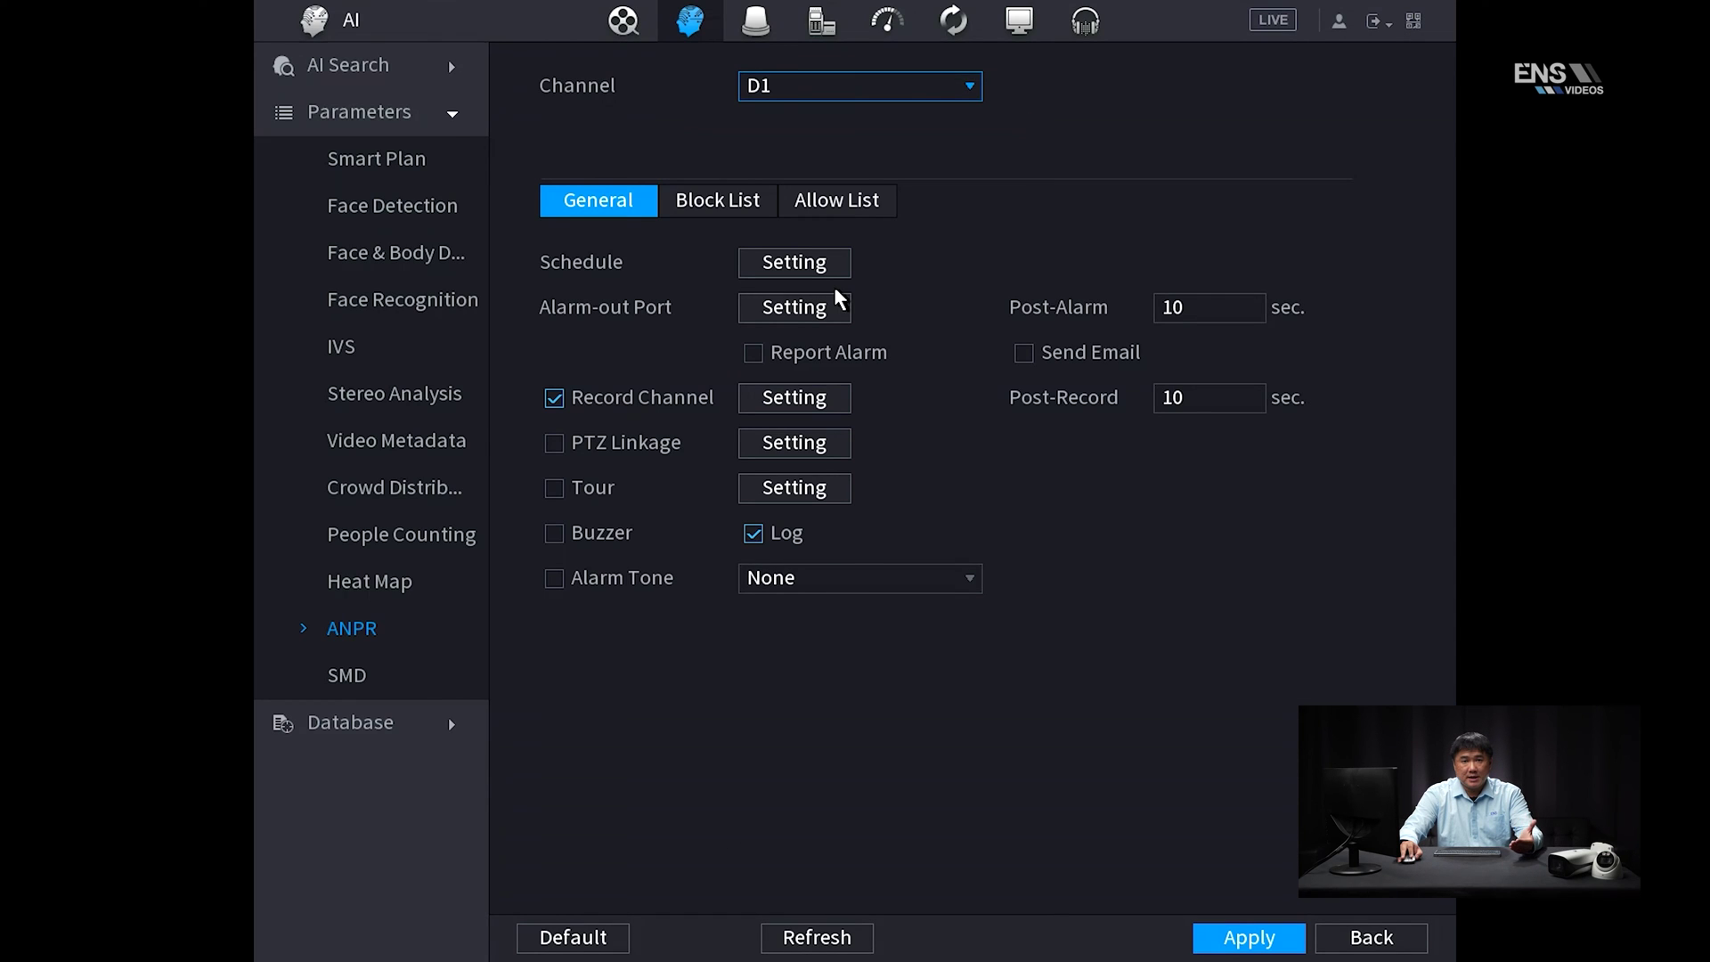
{"action": "left_click", "coordinate": [414, 68]}
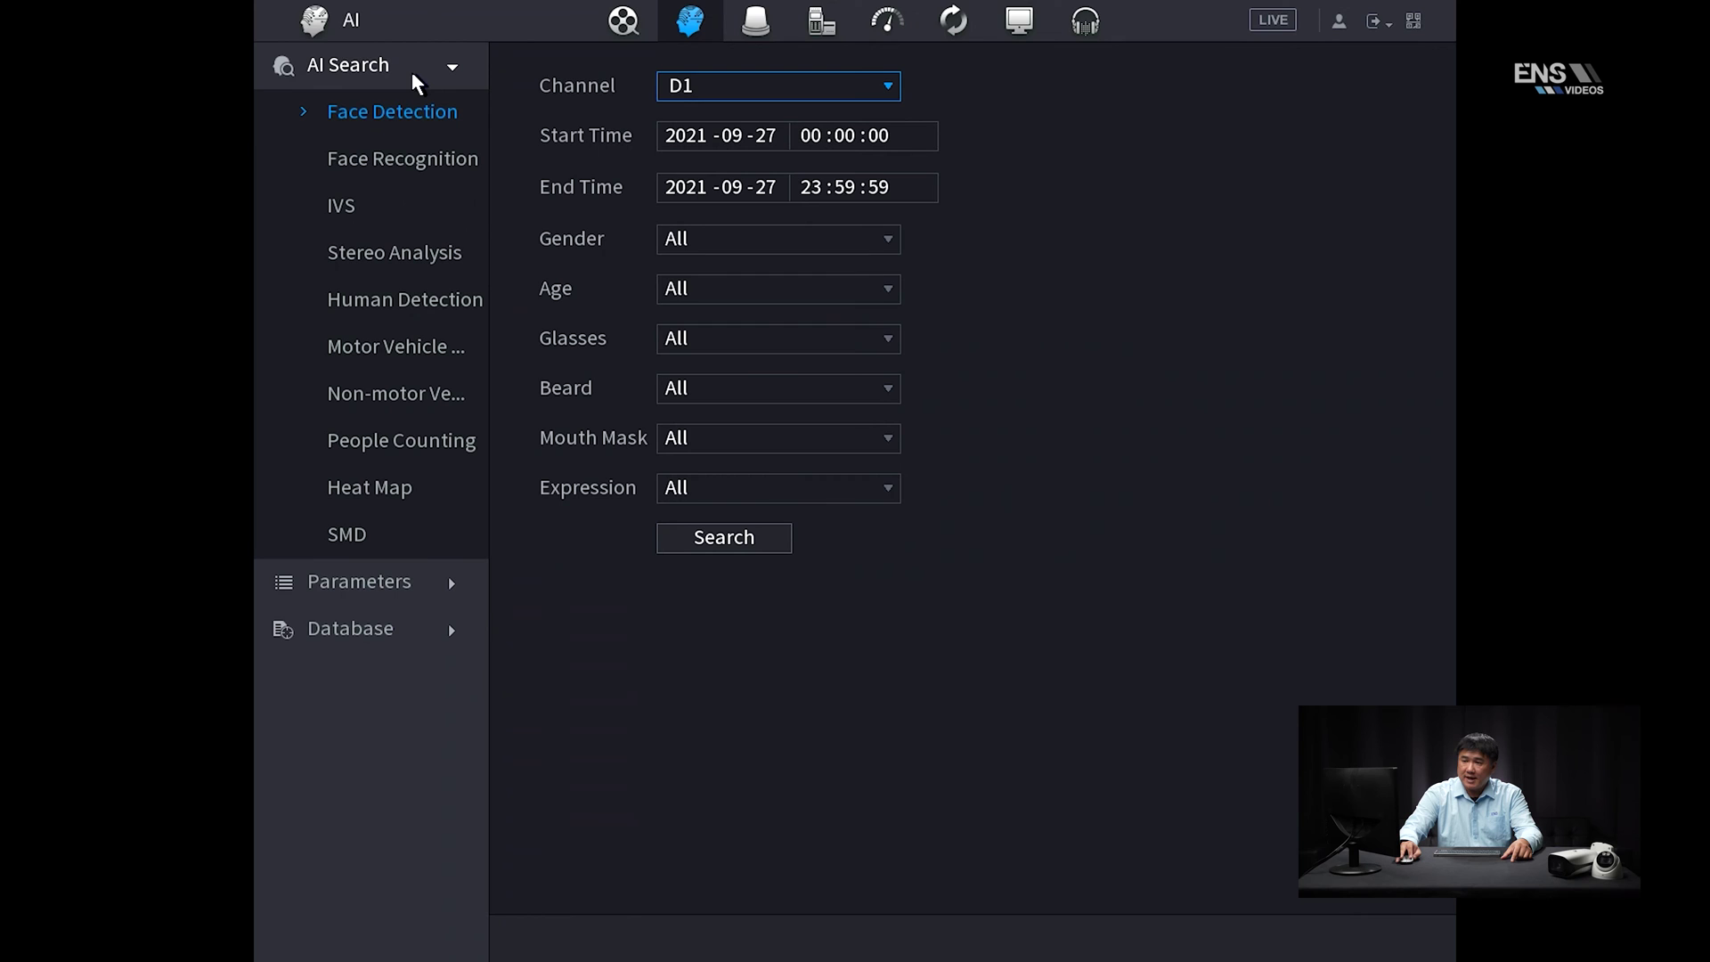
Run a Motor Vehicle search for D1 on 2021-09-27 with blank plate number and review the snapshots
{"action": "left_click", "coordinate": [374, 369]}
{"action": "left_click", "coordinate": [782, 271]}
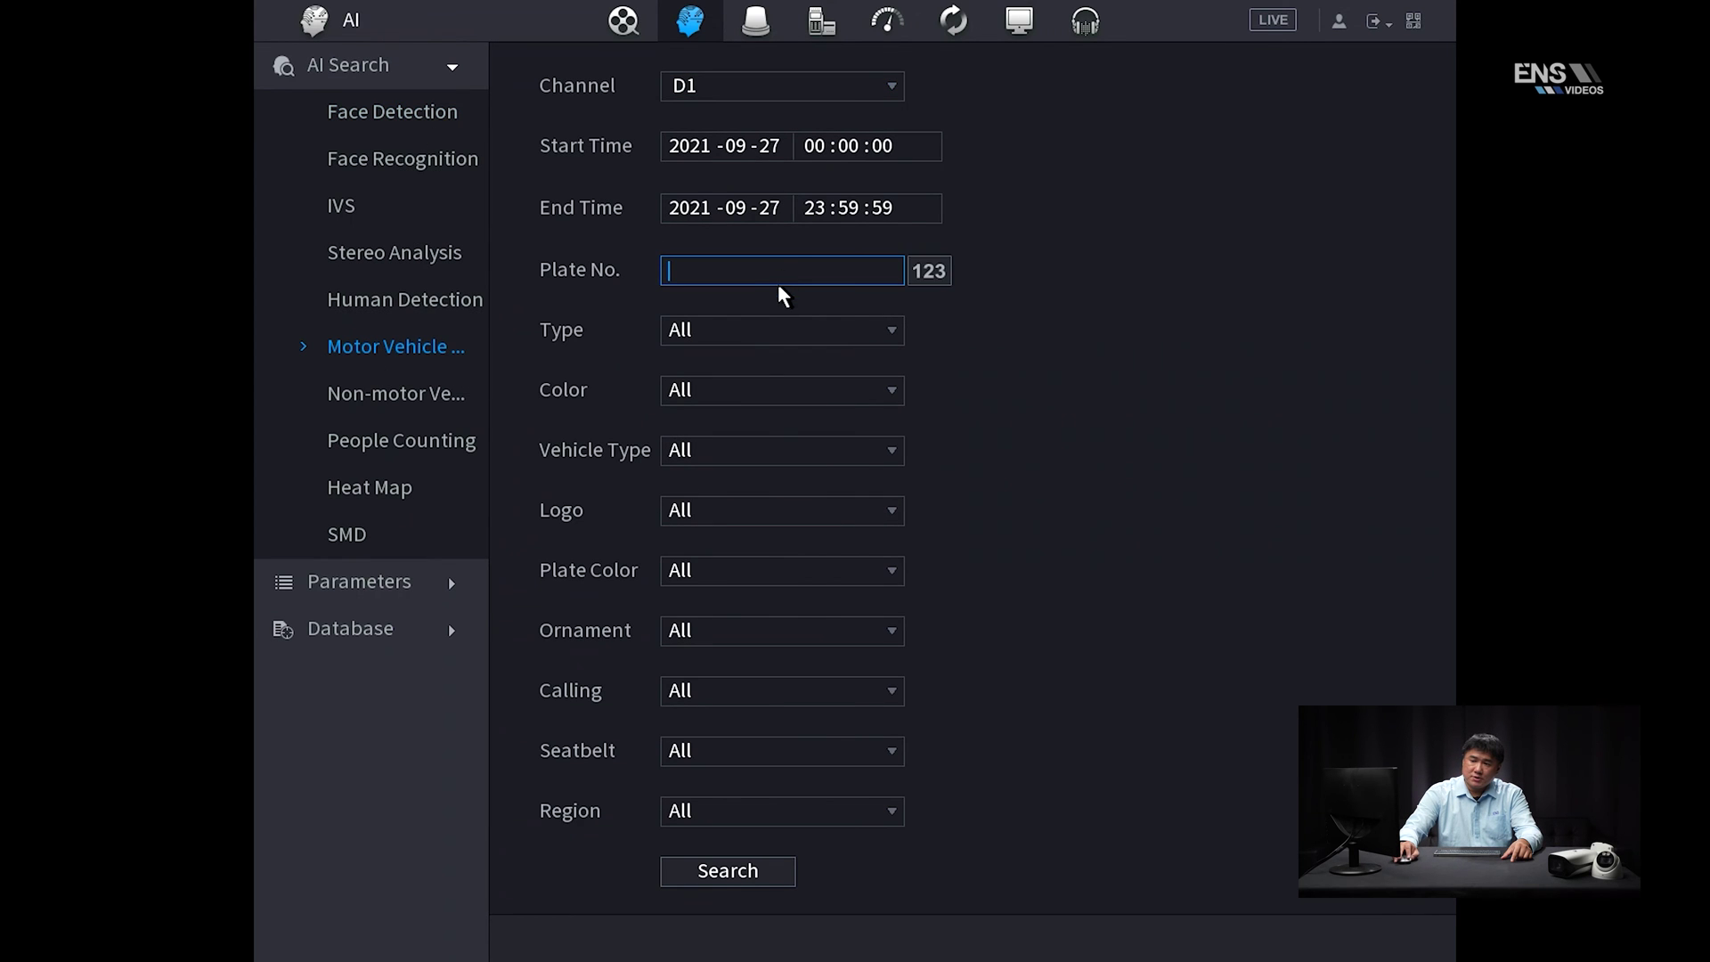
{"action": "left_click", "coordinate": [780, 149]}
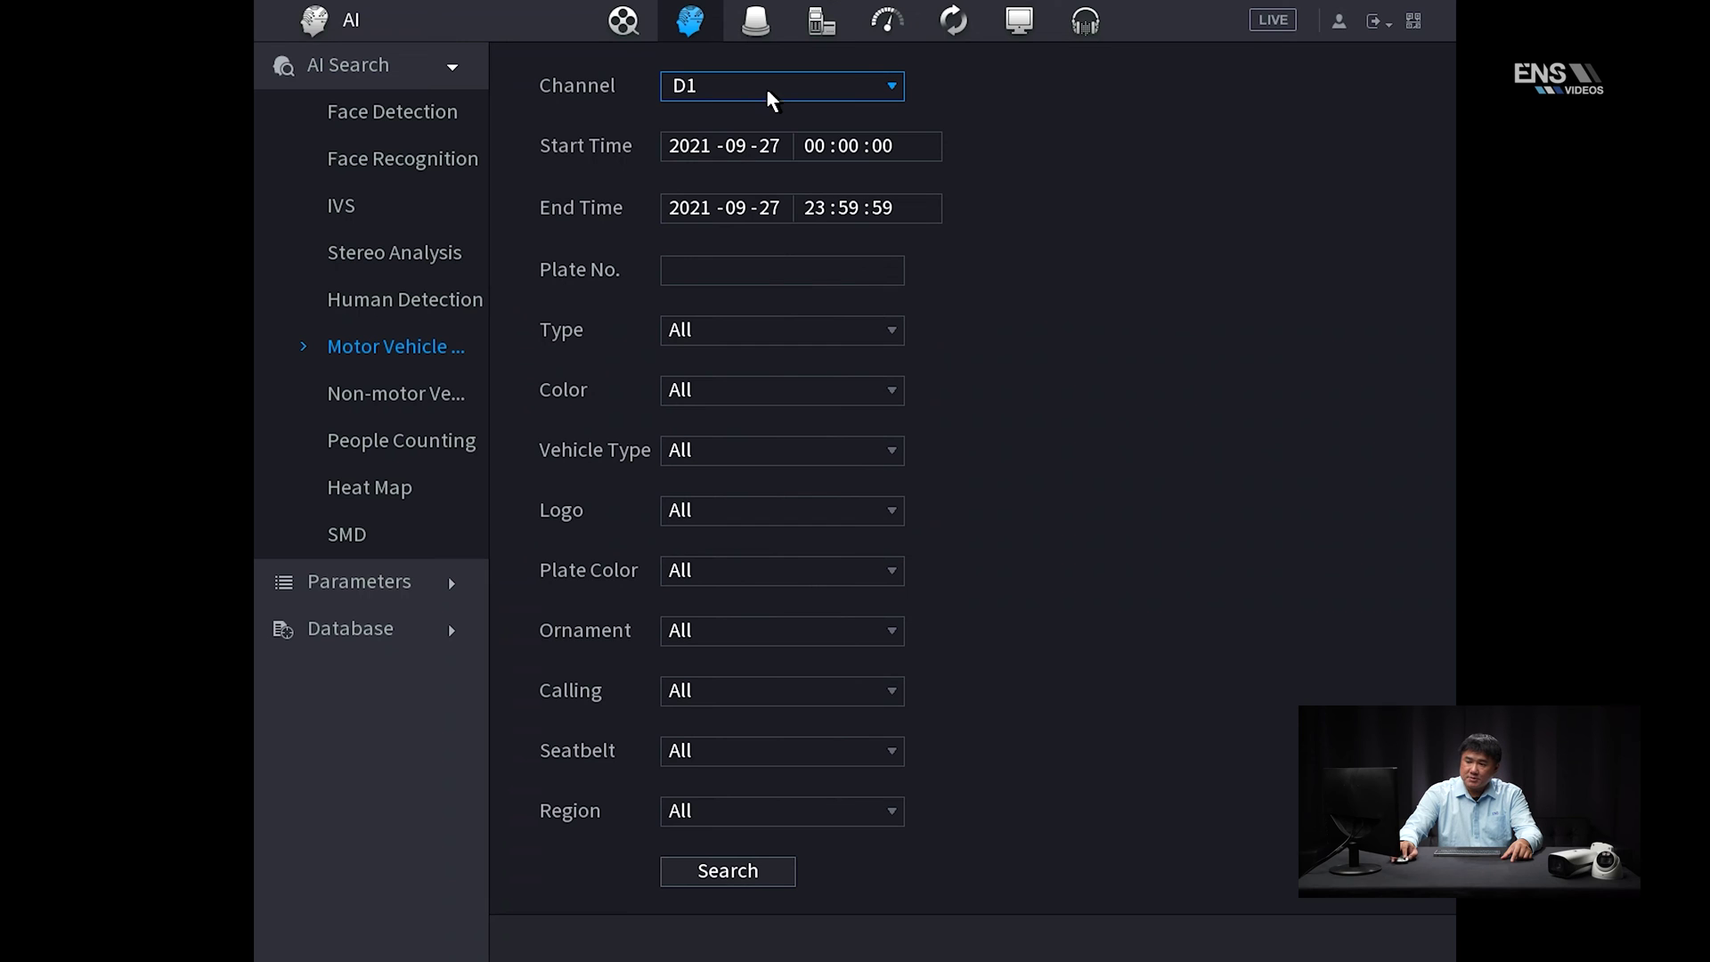
{"action": "left_click", "coordinate": [736, 877]}
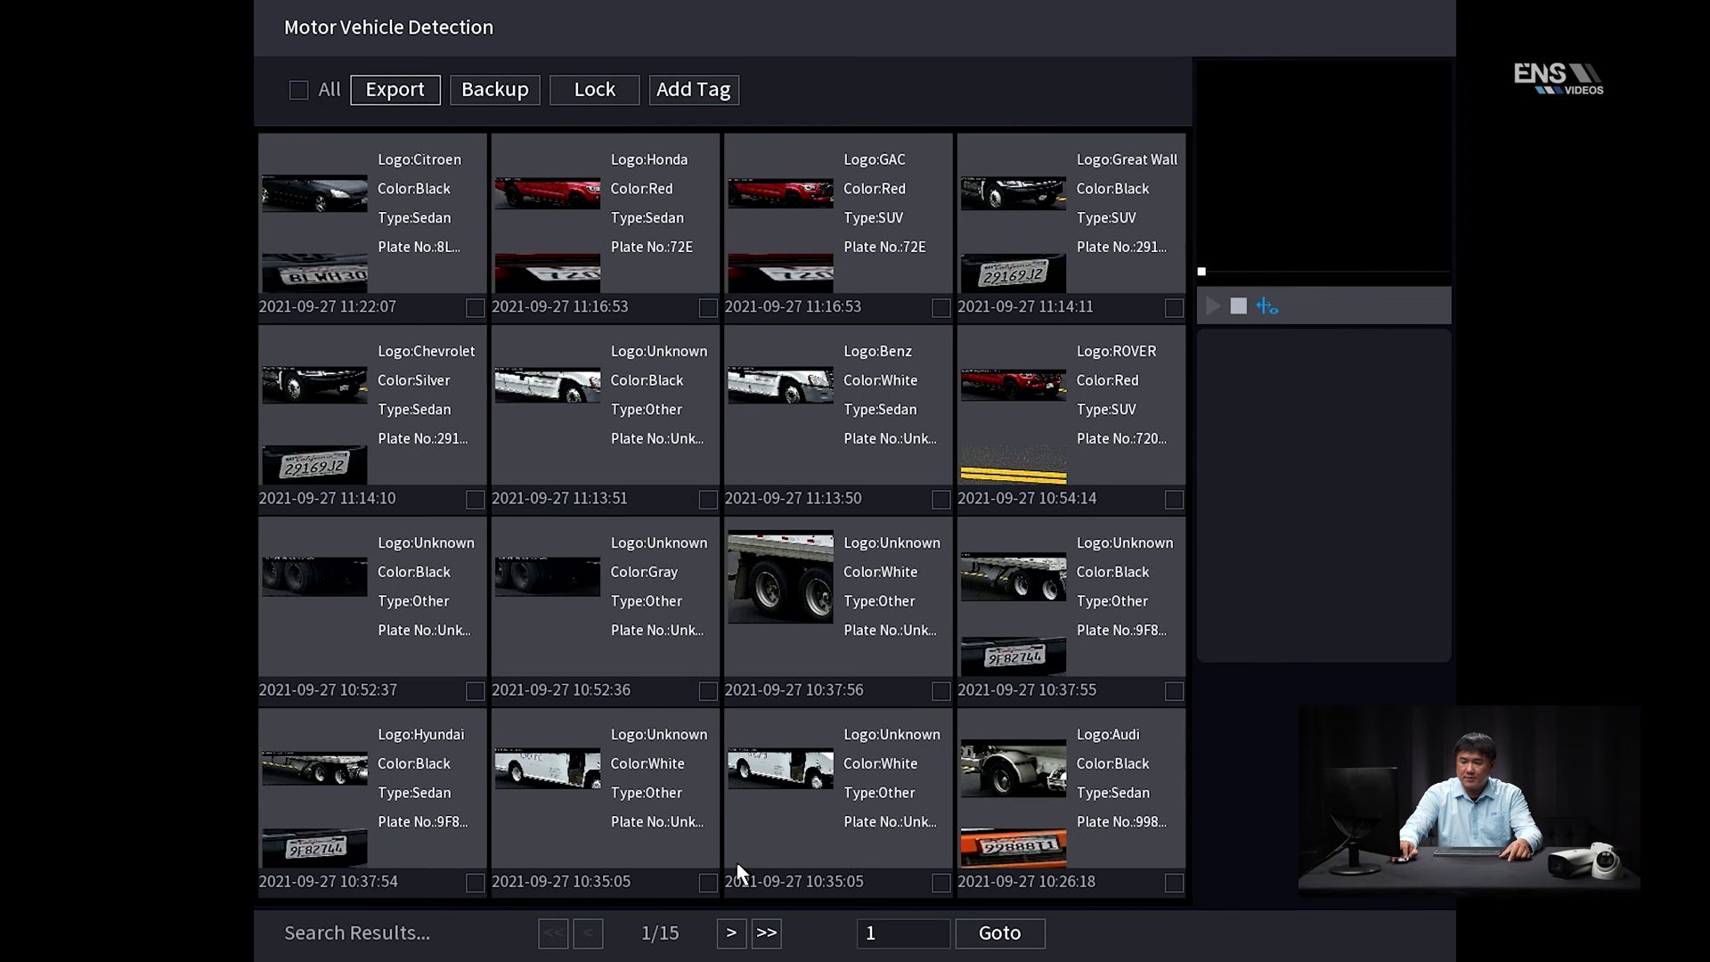
{"action": "right_click", "coordinate": [601, 552]}
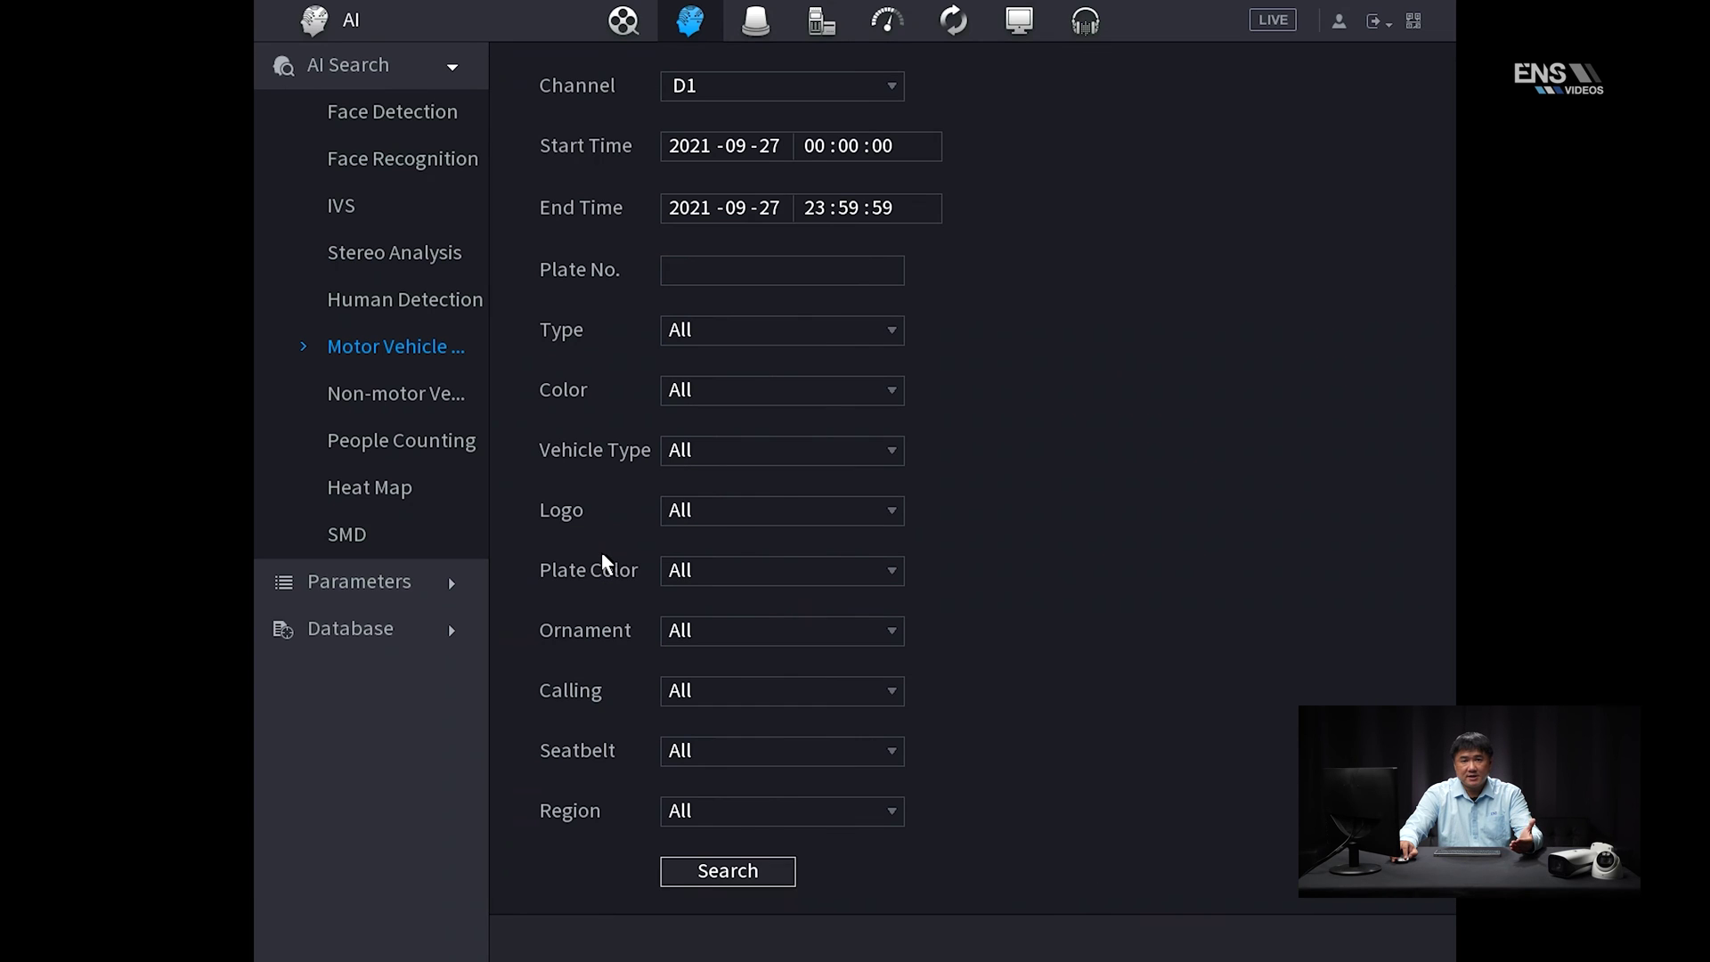
Open the Vehicle Blocklist database, keep its Type filter on all entries, and go back to the main menu
{"action": "left_click", "coordinate": [370, 642]}
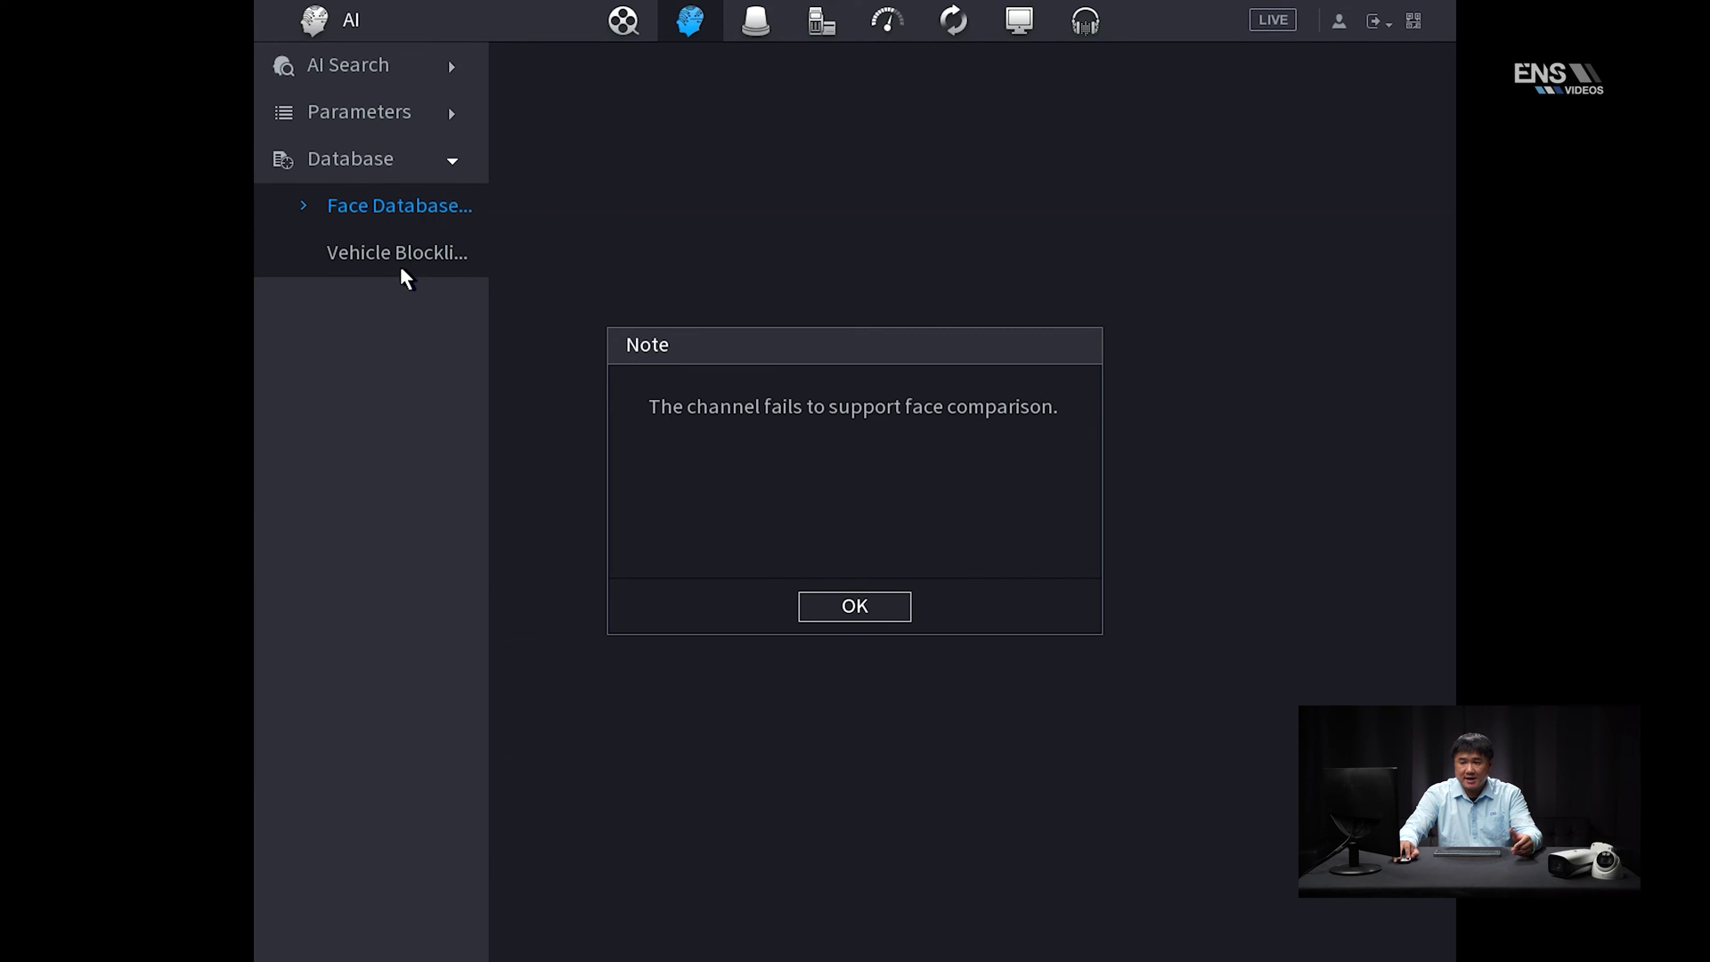
{"action": "left_click", "coordinate": [832, 613]}
{"action": "left_click", "coordinate": [355, 258]}
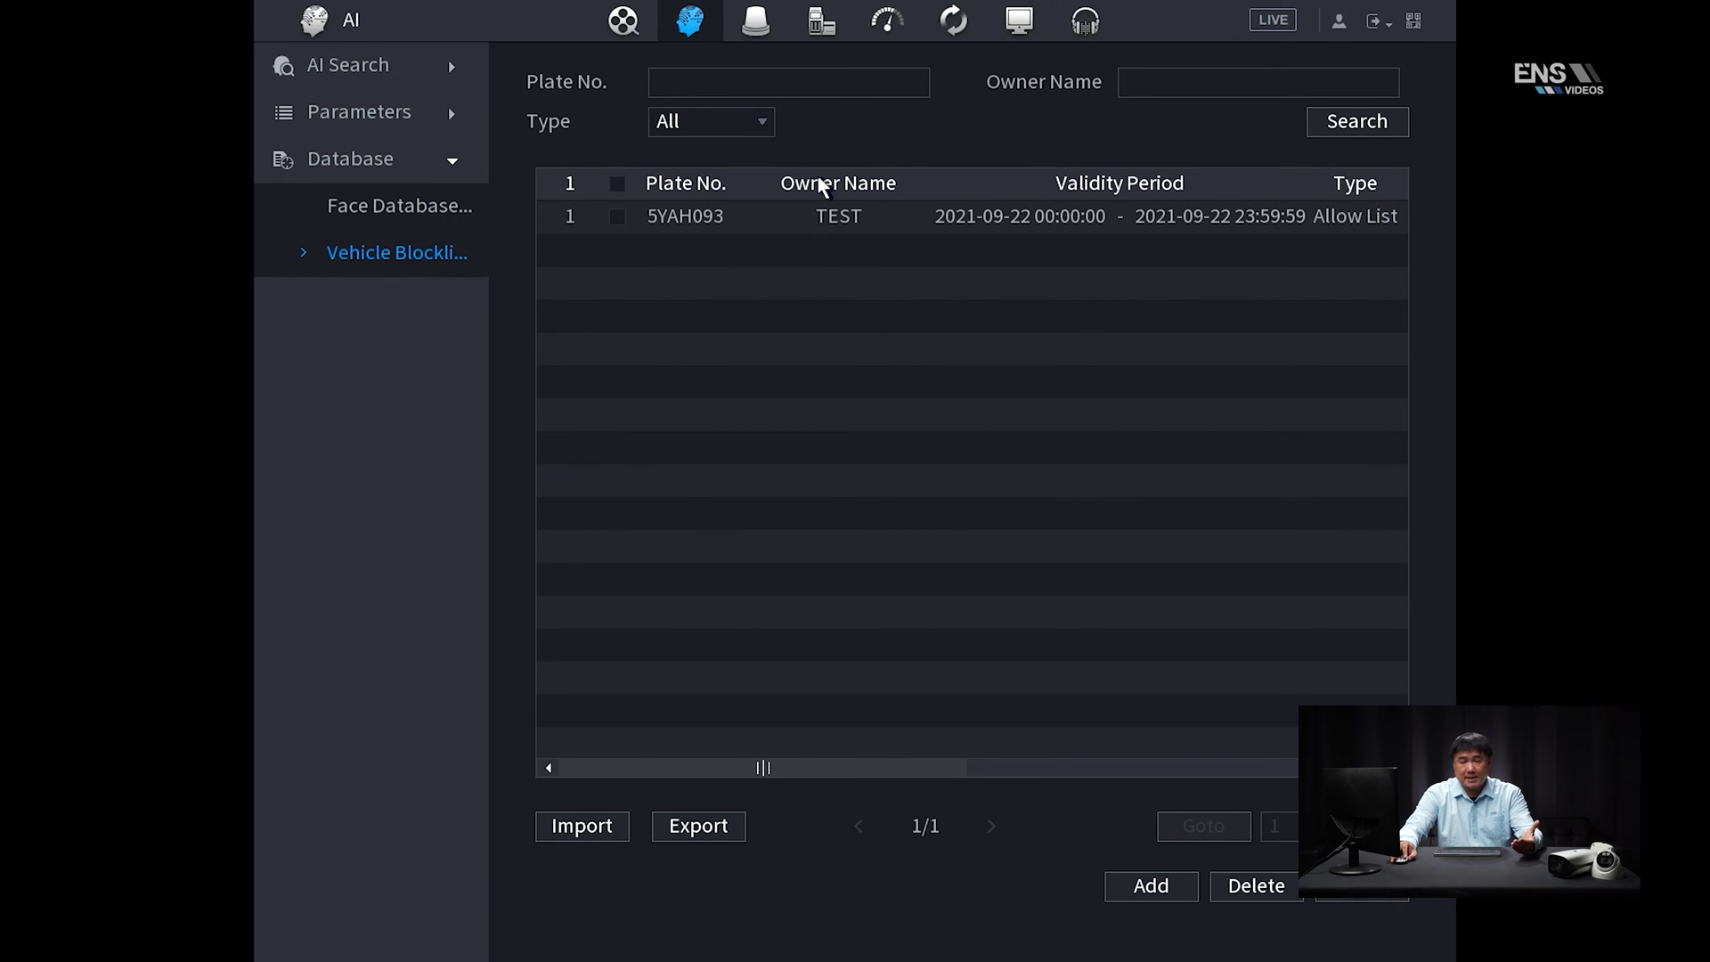
{"action": "left_click", "coordinate": [736, 123]}
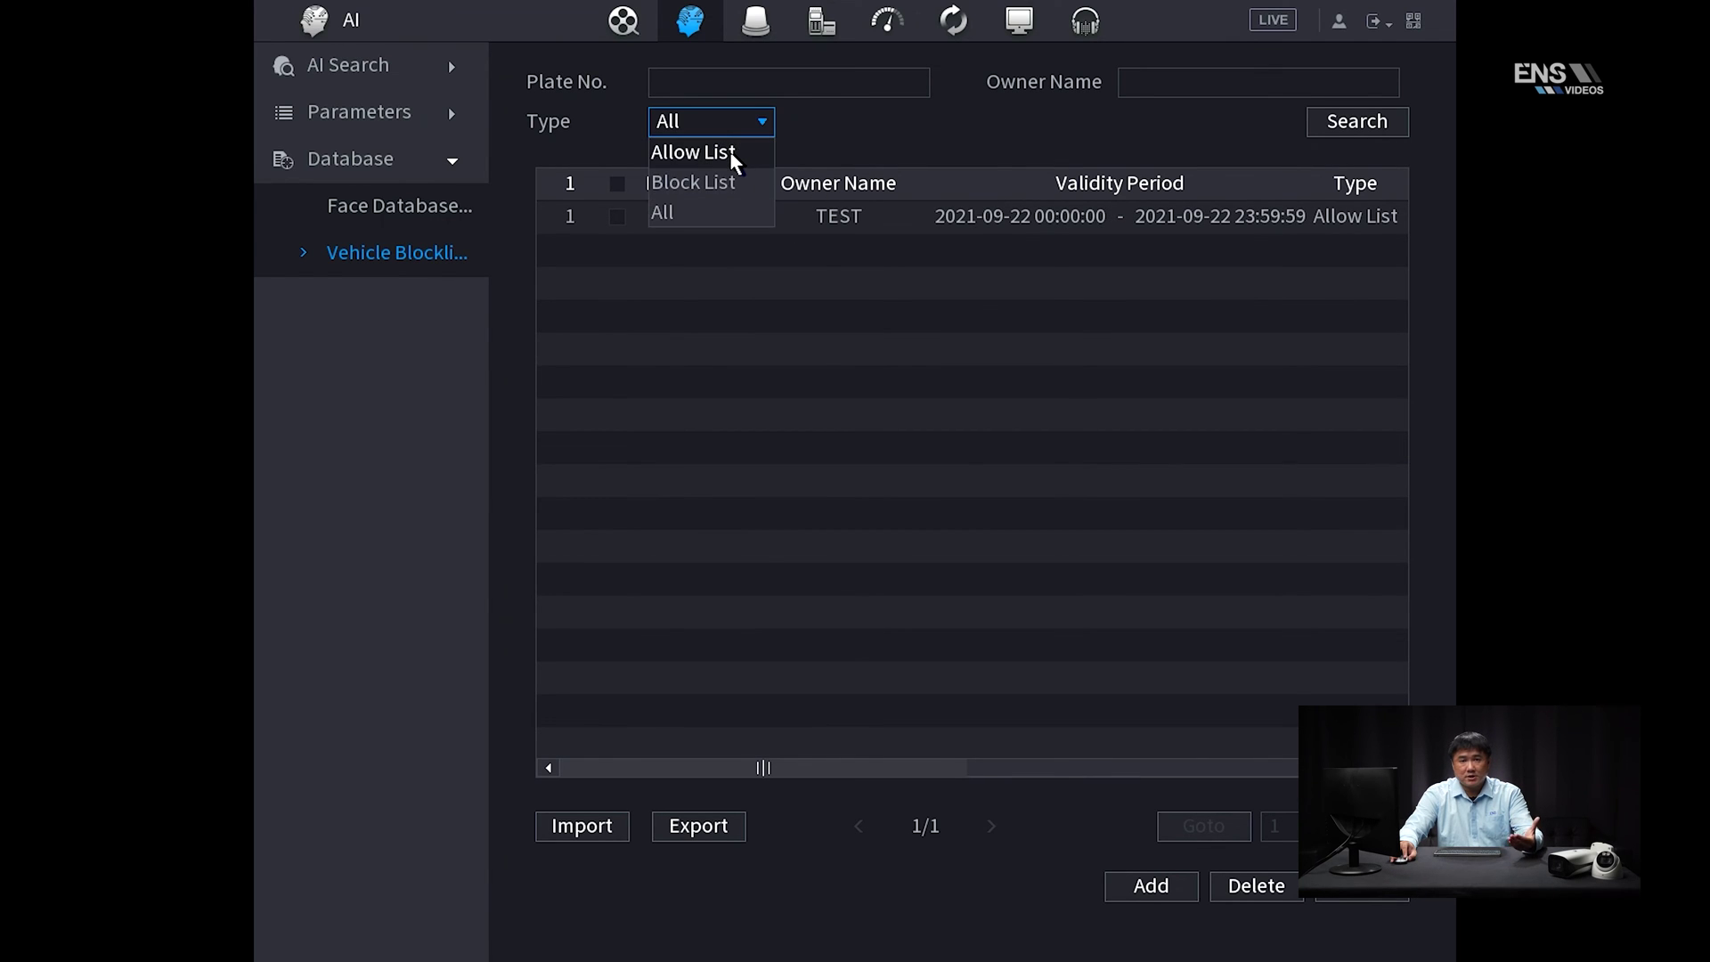
{"action": "left_click", "coordinate": [745, 210]}
{"action": "right_click", "coordinate": [674, 326]}
{"action": "right_click", "coordinate": [671, 318]}
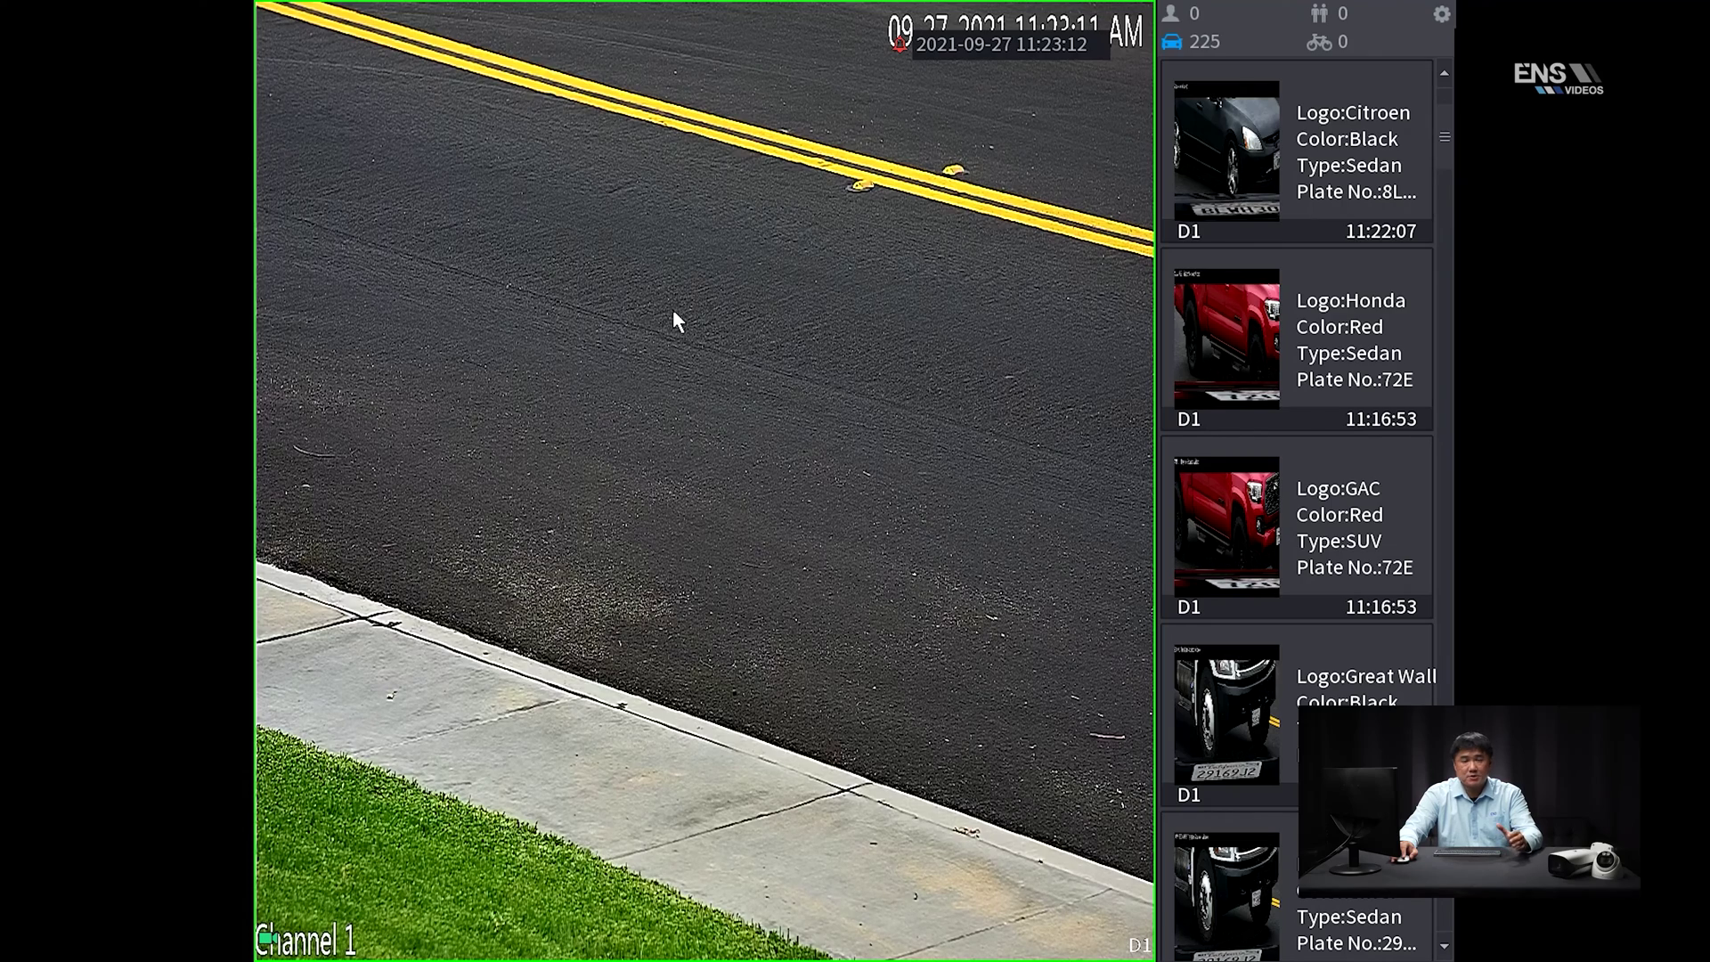
{"action": "right_click", "coordinate": [605, 287]}
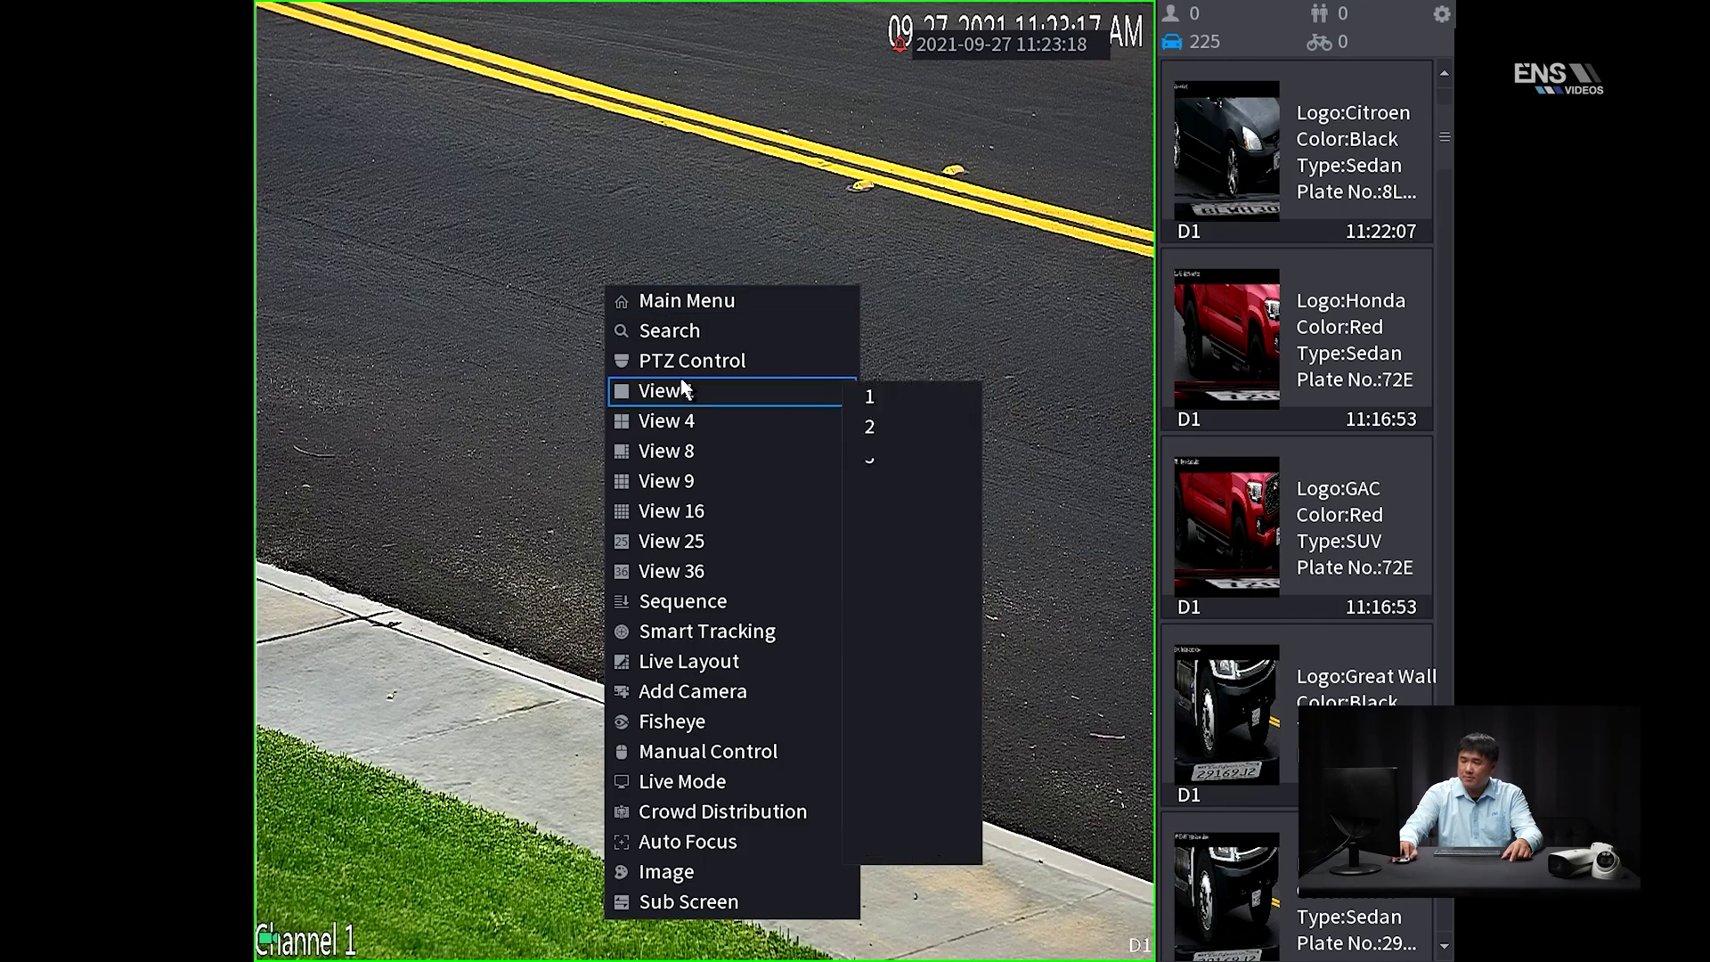
{"action": "mouse_move", "coordinate": [781, 778]}
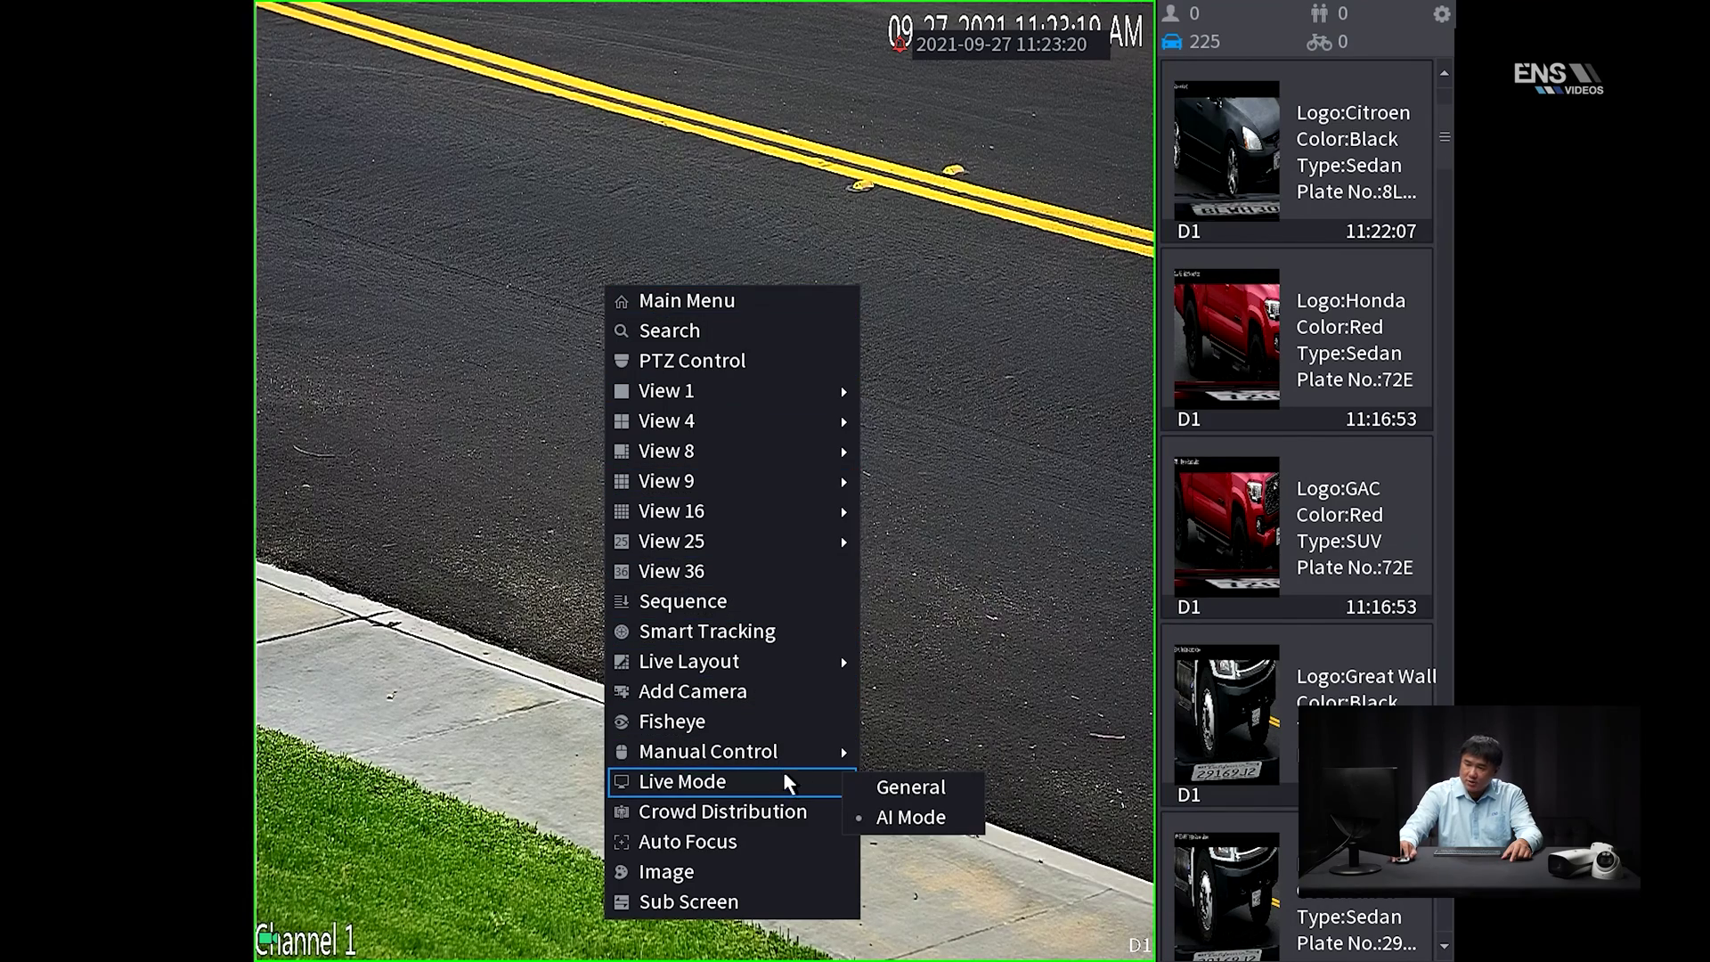
{"action": "left_click", "coordinate": [936, 786]}
{"action": "right_click", "coordinate": [746, 327]}
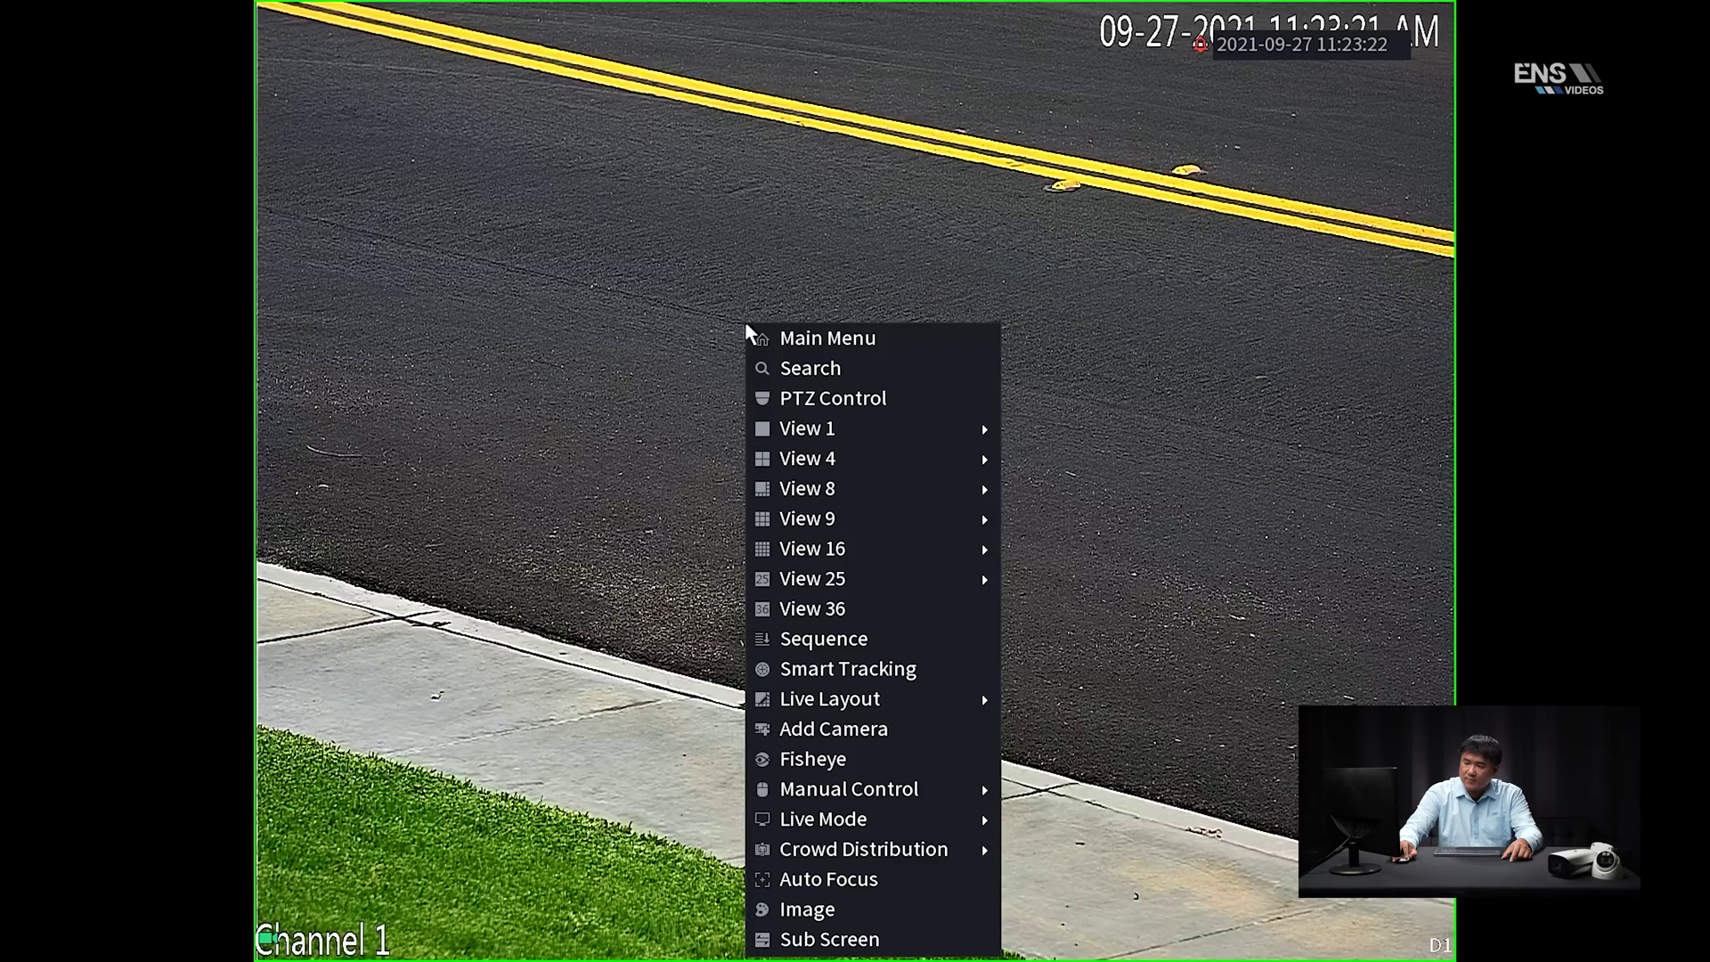
{"action": "mouse_move", "coordinate": [951, 823]}
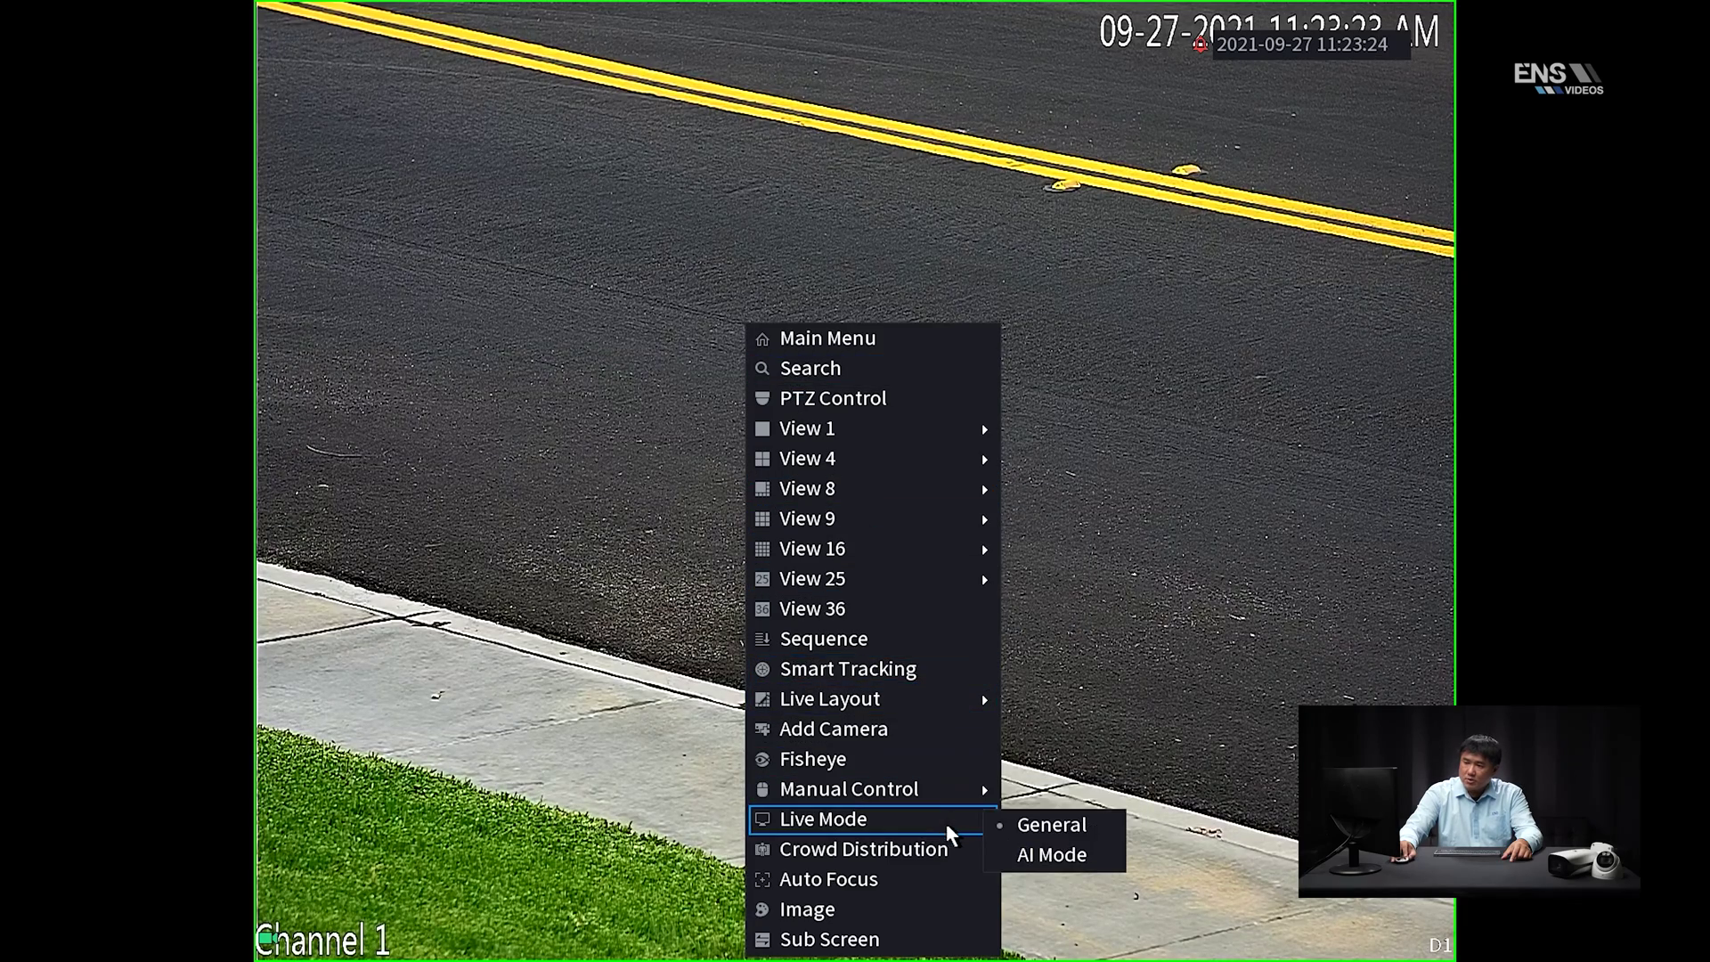
{"action": "left_click", "coordinate": [1054, 852]}
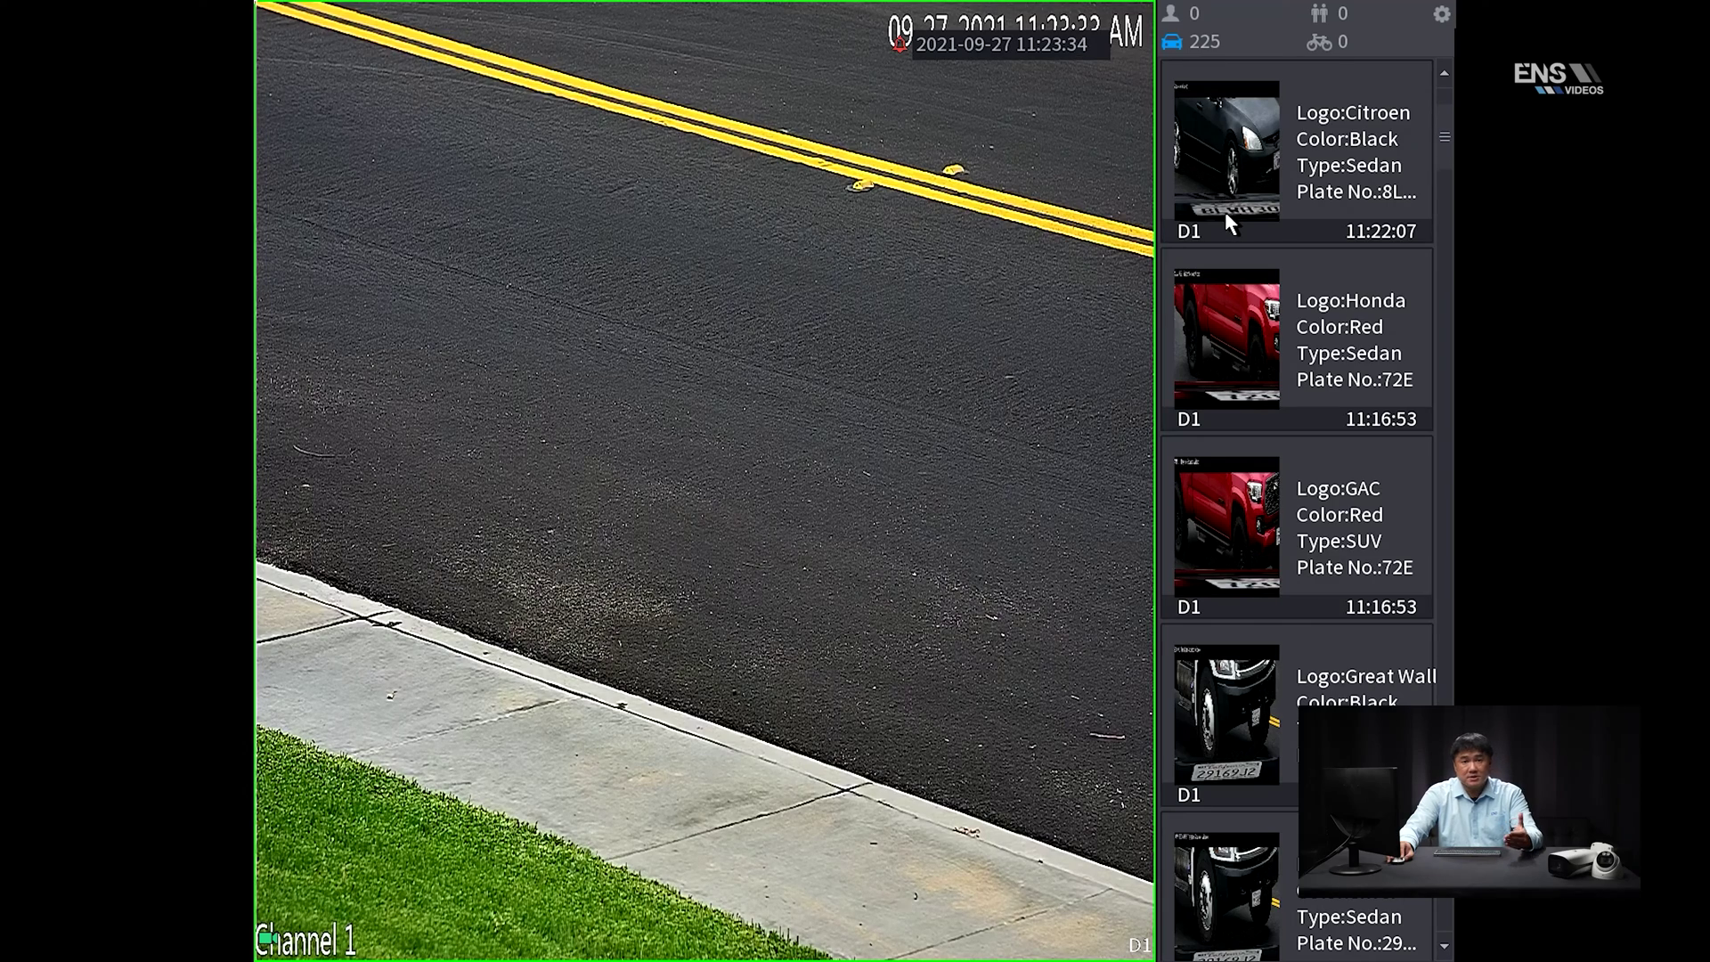
{"action": "left_click", "coordinate": [1439, 18]}
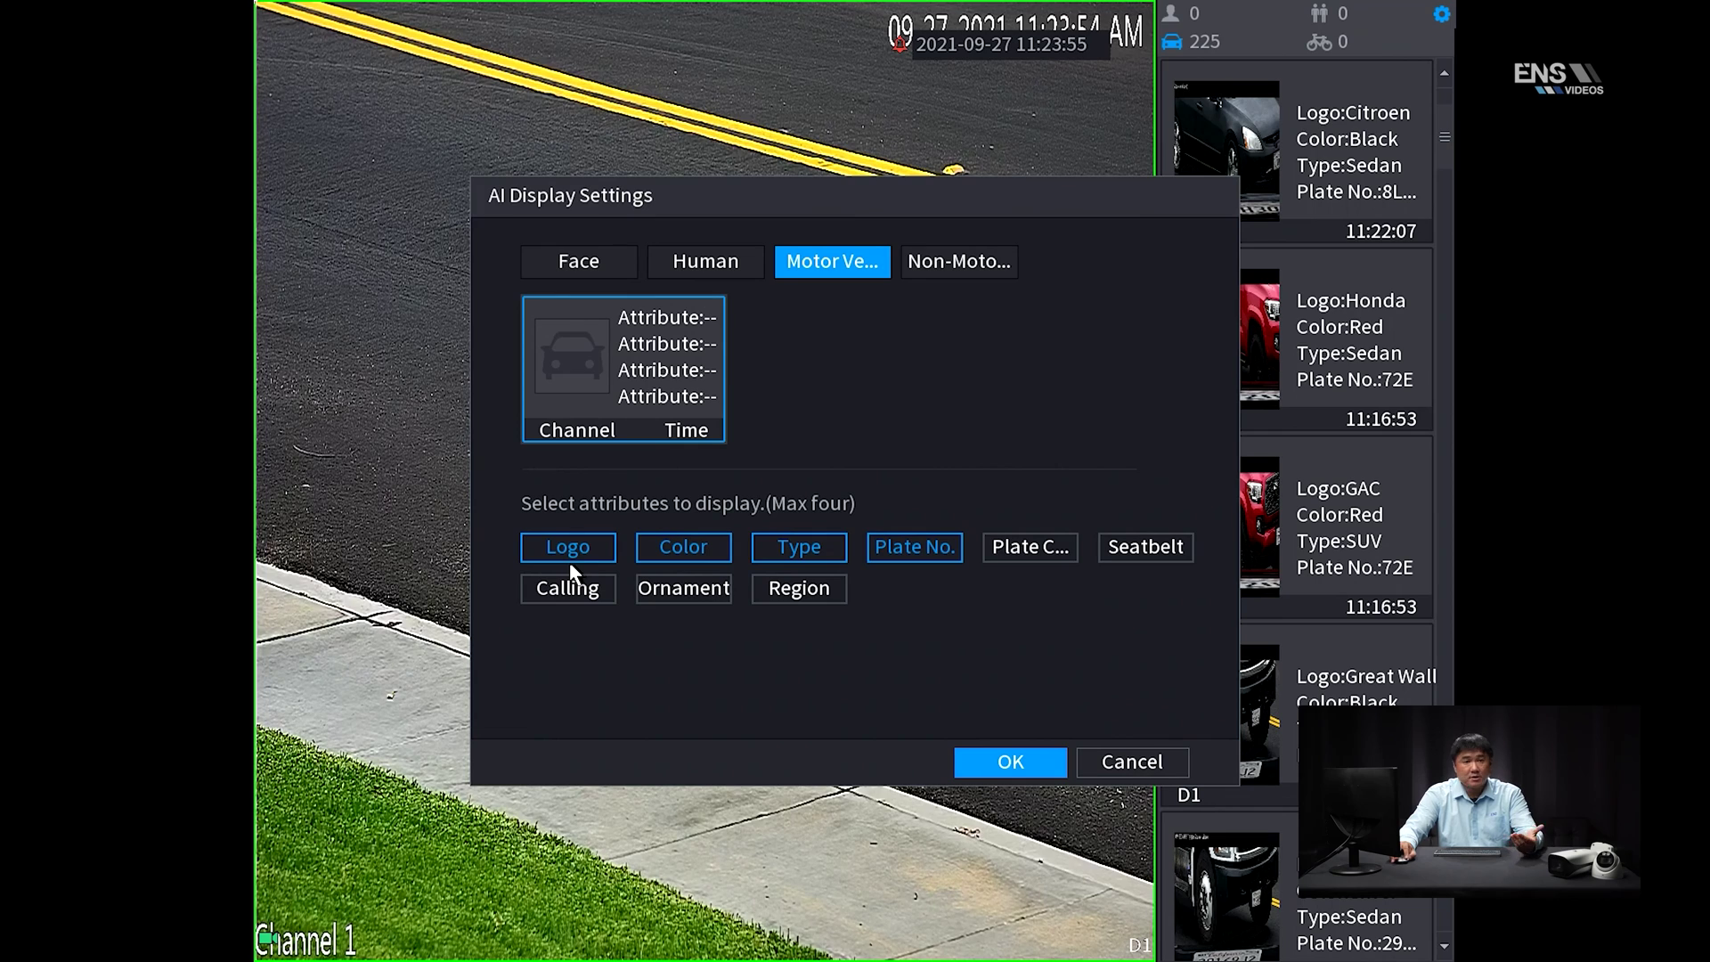
{"action": "left_click", "coordinate": [985, 771]}
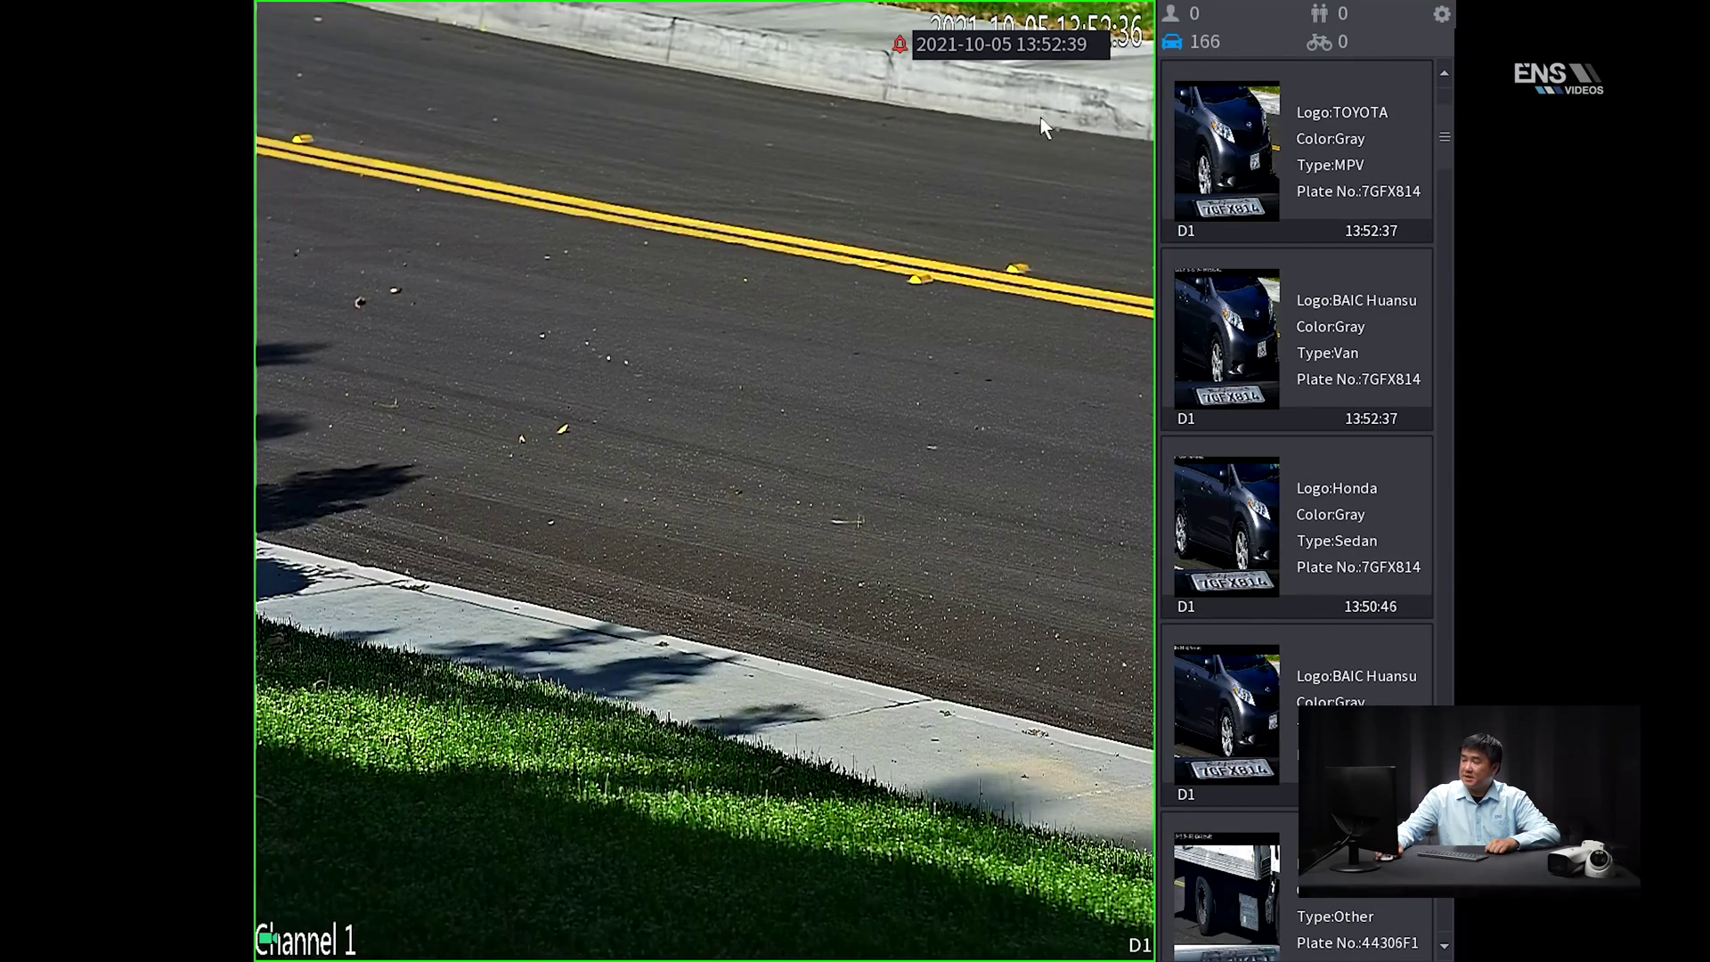
{"action": "double_click", "coordinate": [1242, 142]}
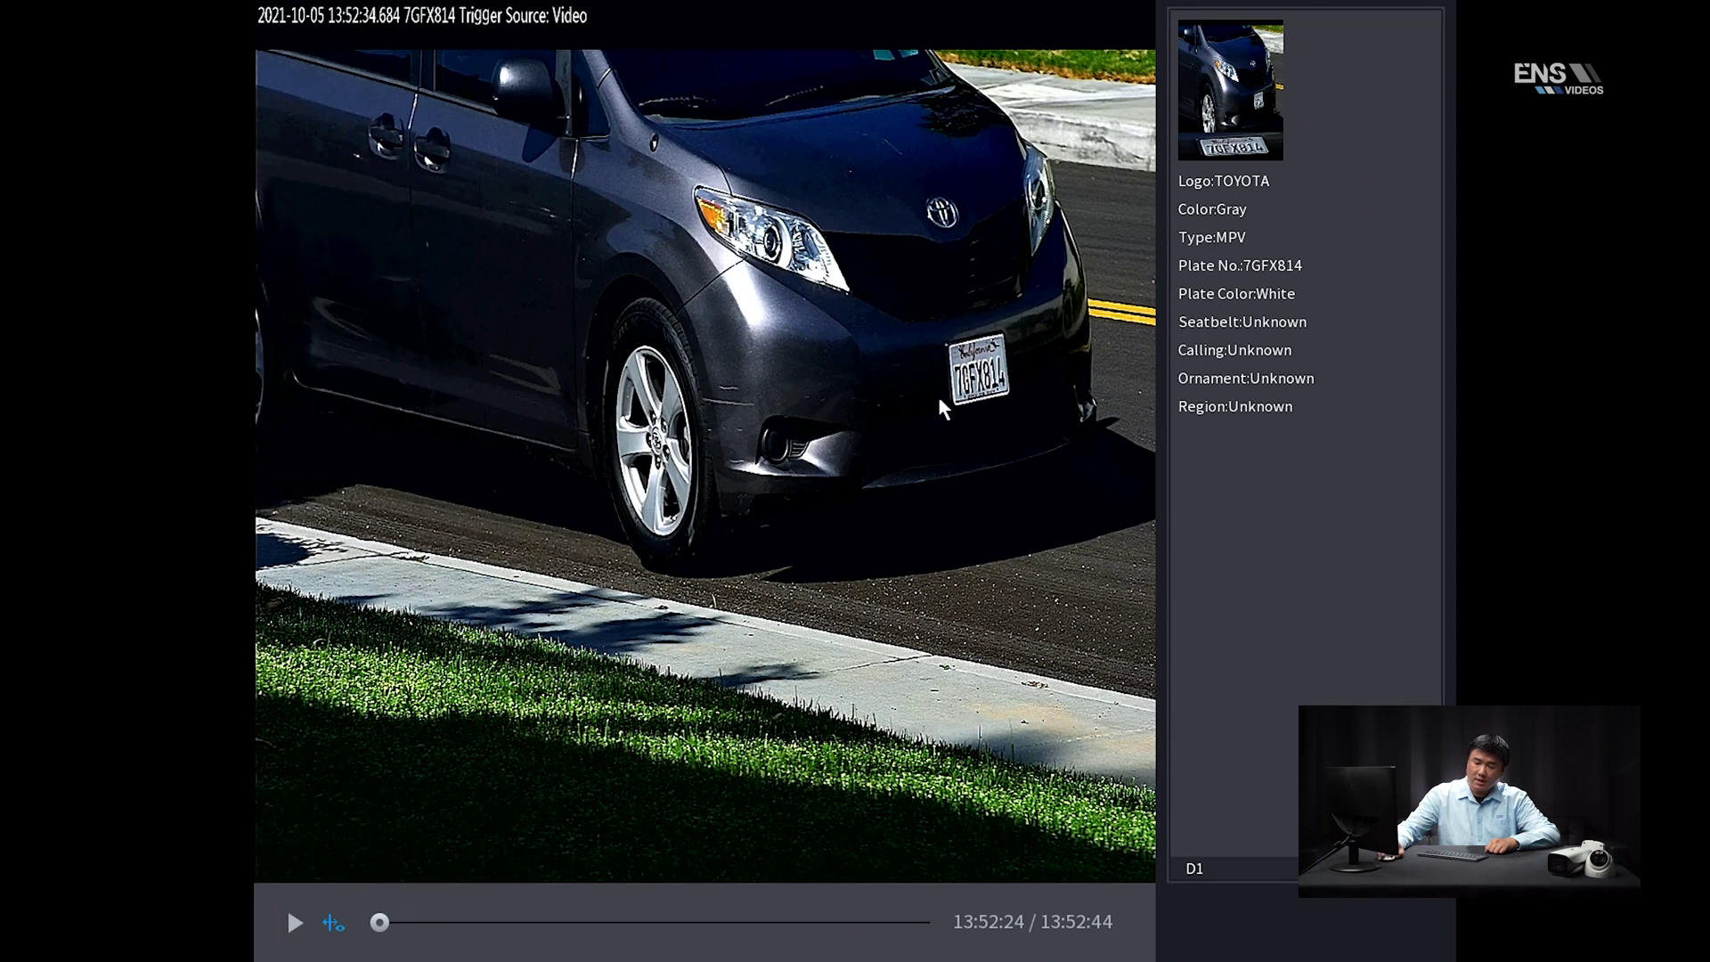
{"action": "left_click", "coordinate": [292, 924]}
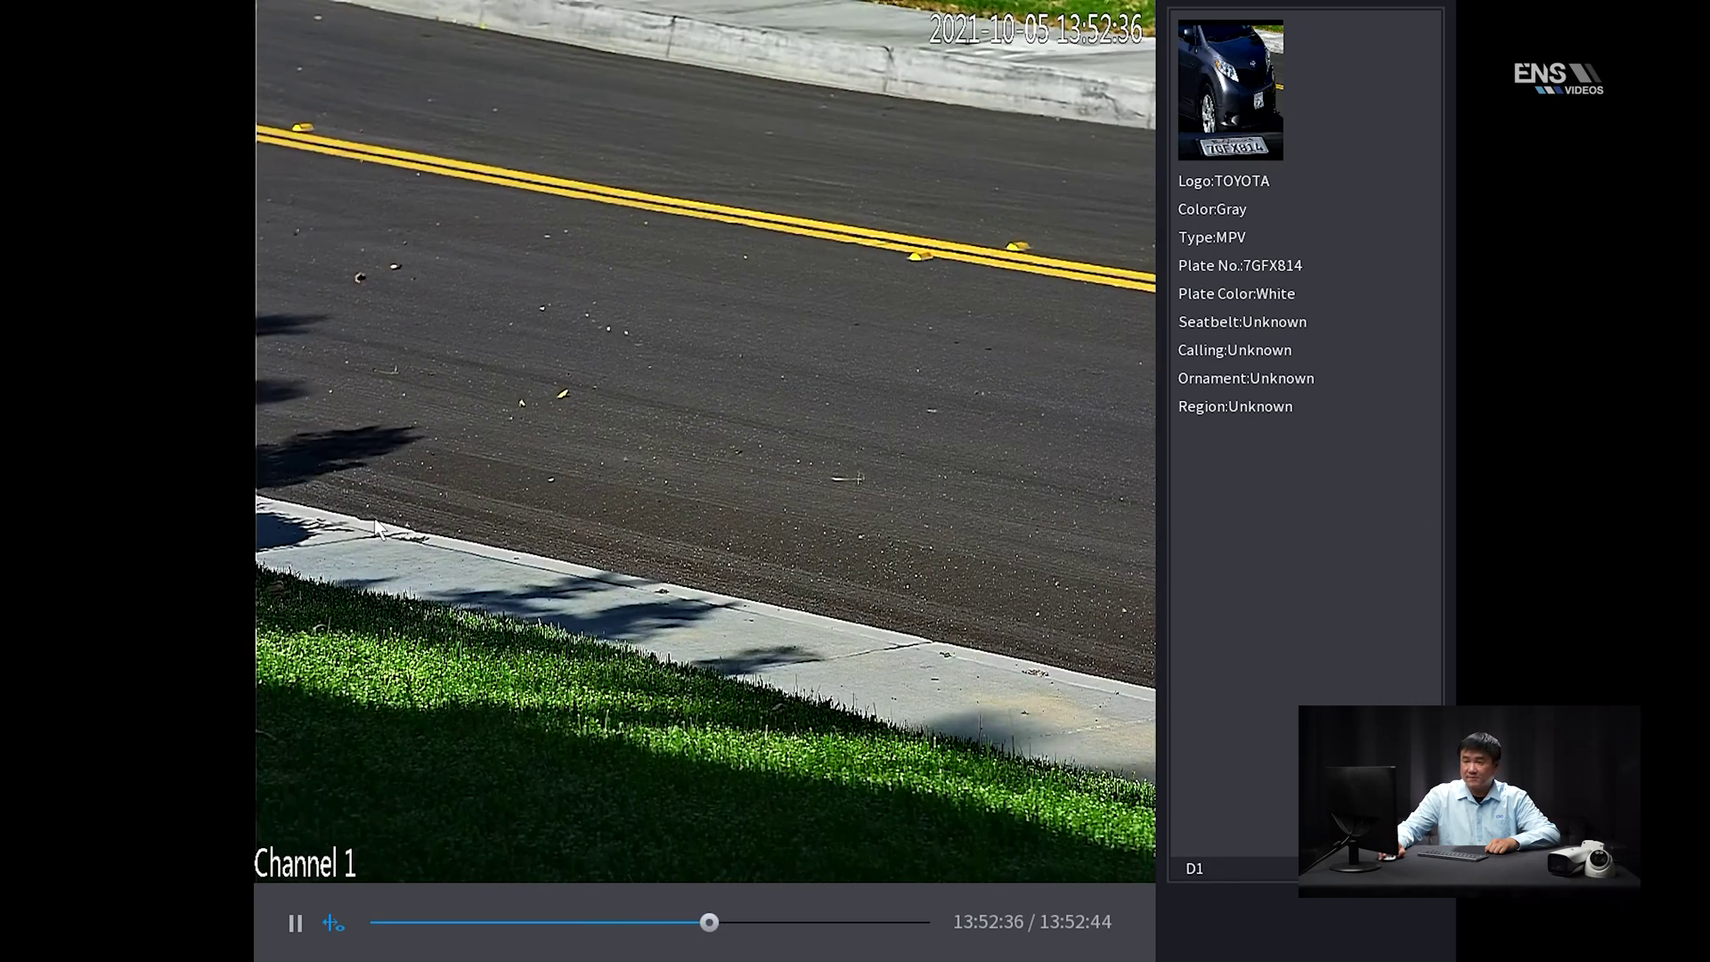
{"action": "right_click", "coordinate": [470, 453]}
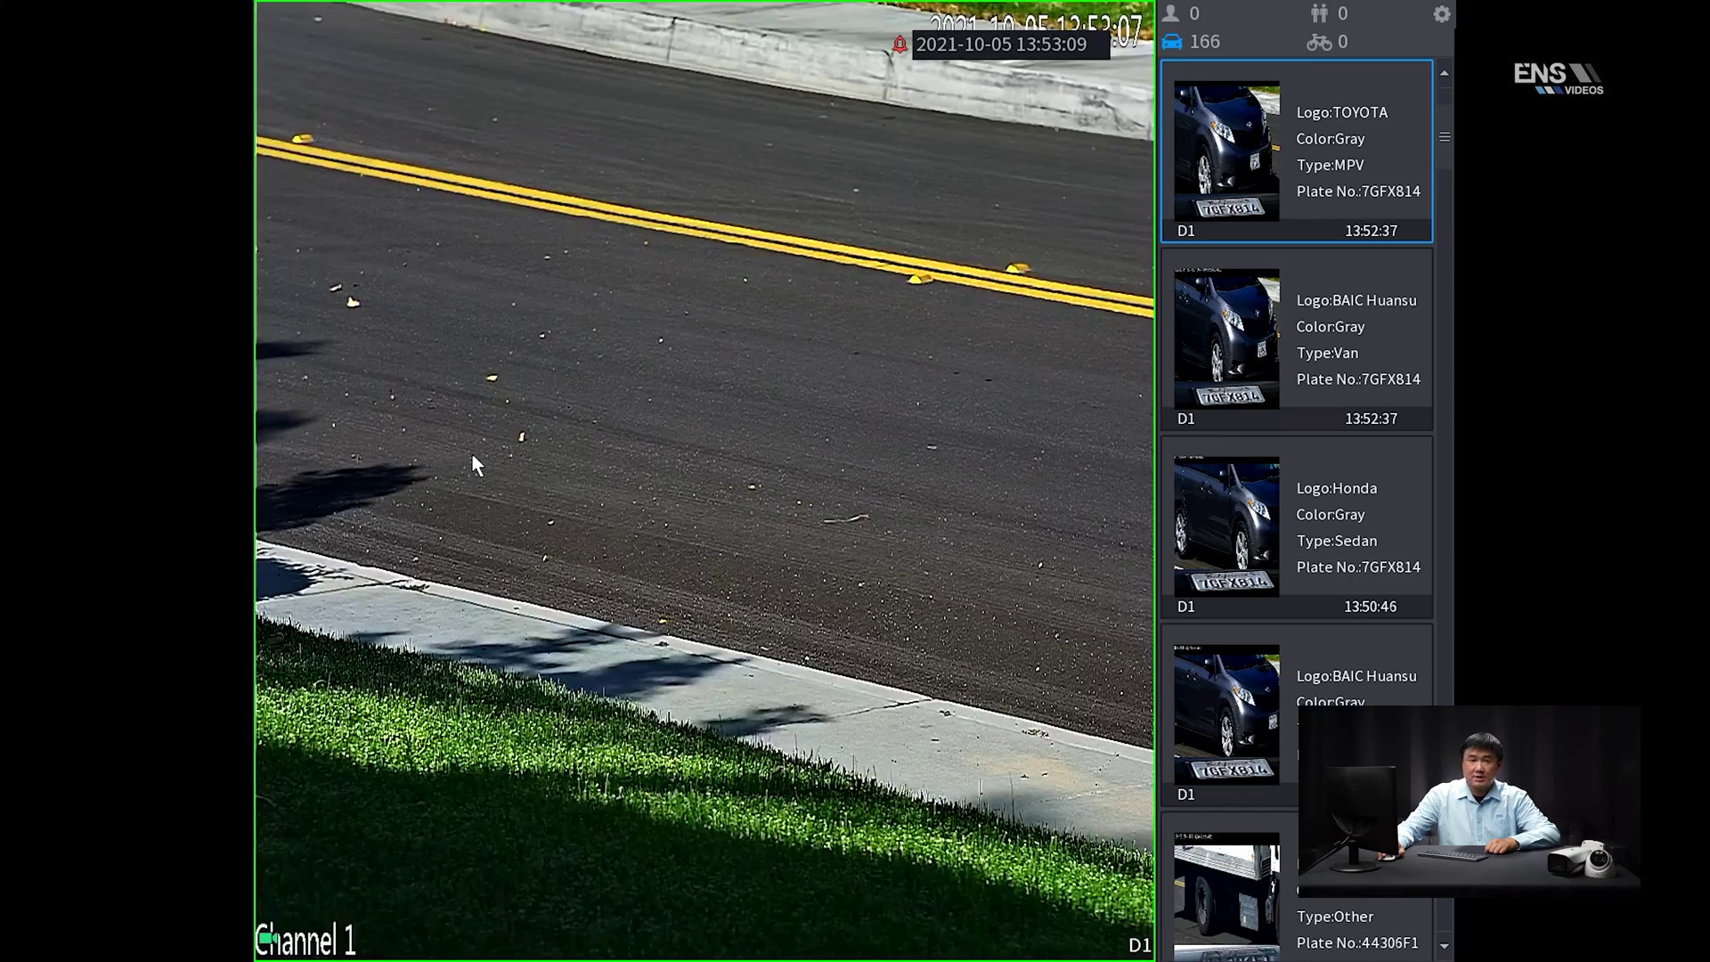
Go from live view through Main Menu and AI to the Motor Vehicle AI Search form
{"action": "right_click", "coordinate": [473, 456]}
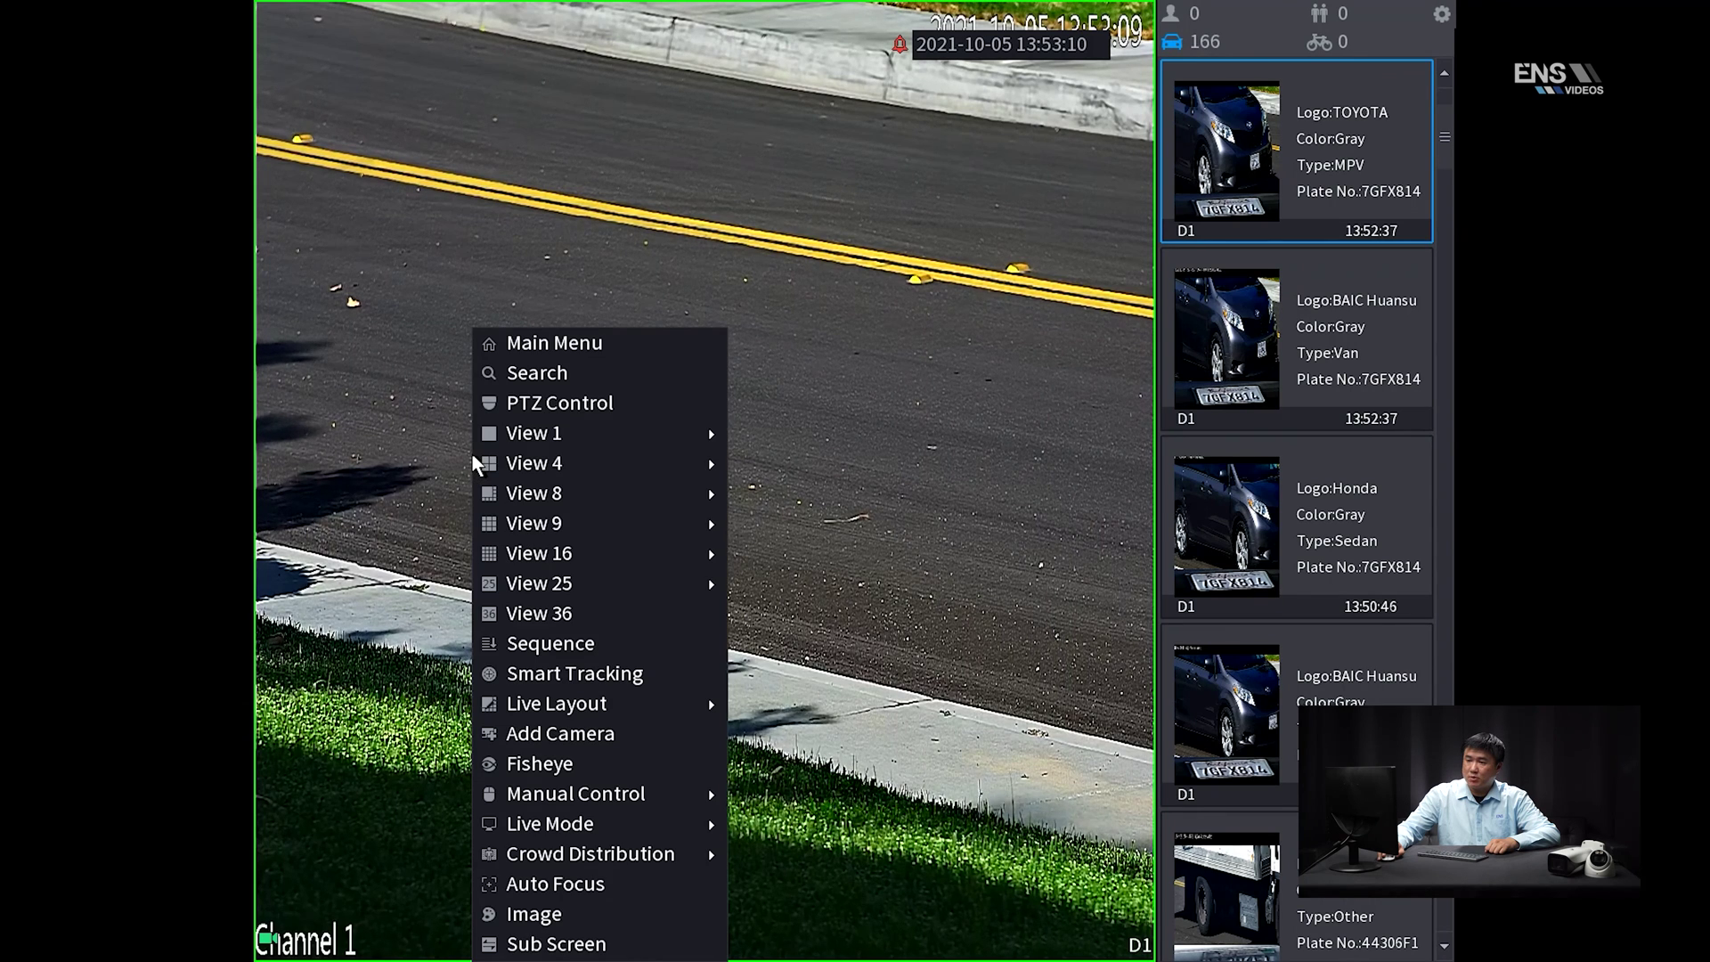
{"action": "left_click", "coordinate": [550, 344]}
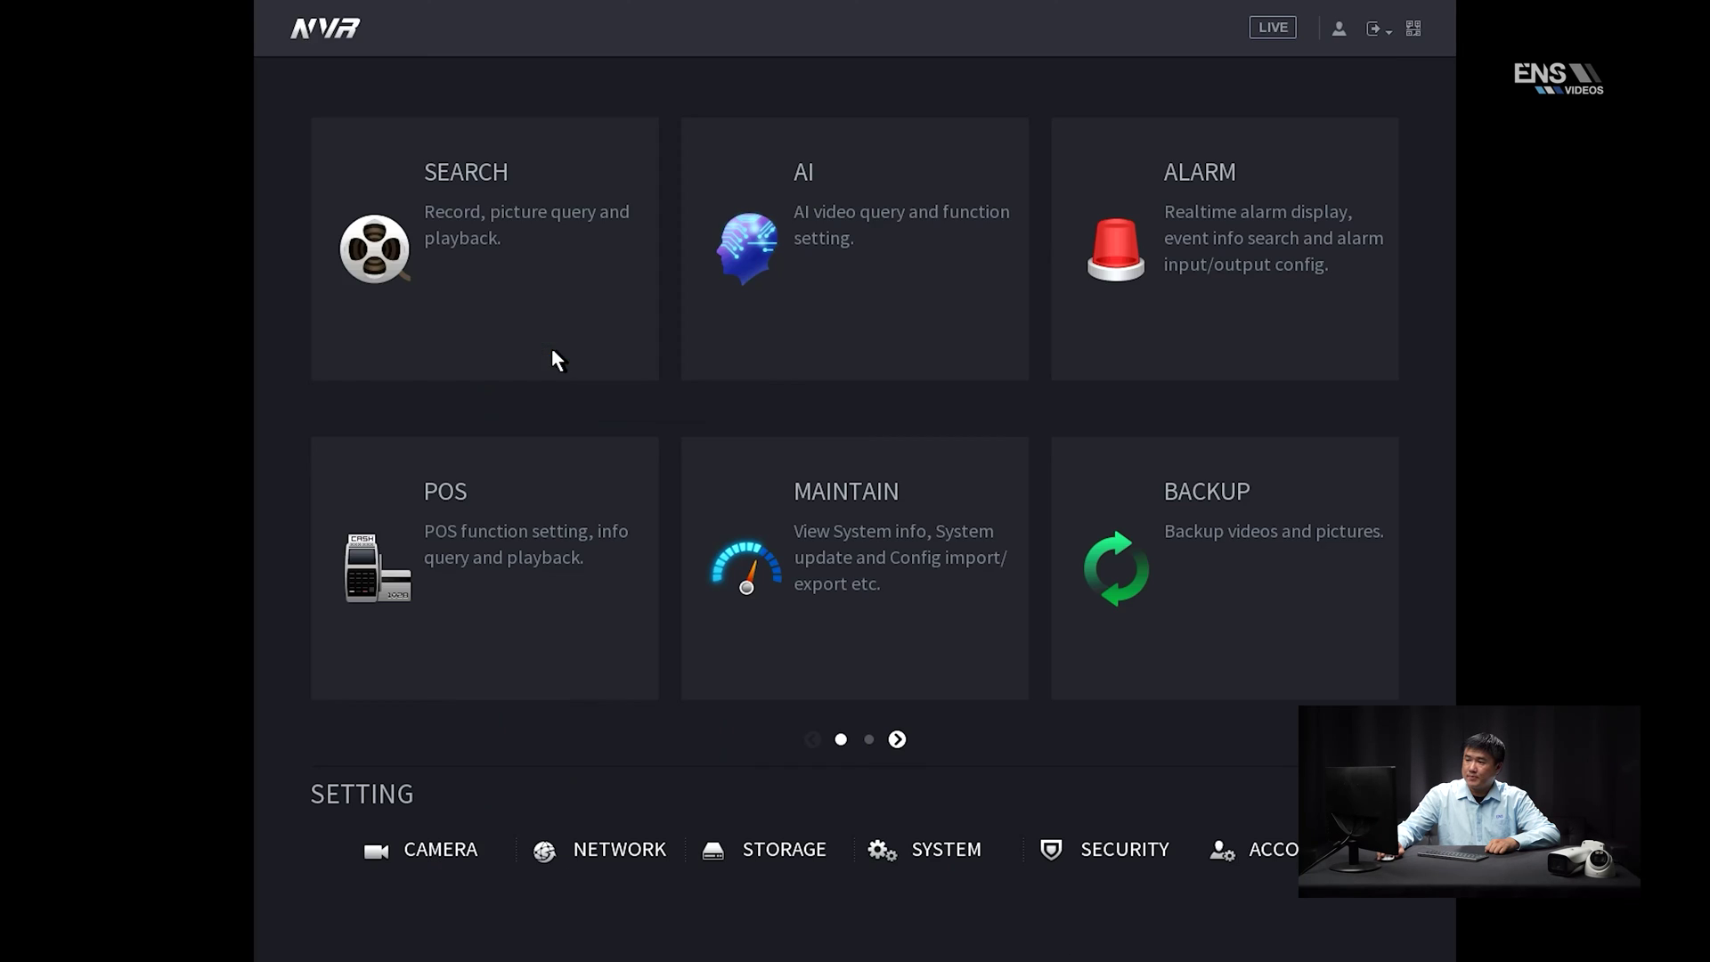
{"action": "left_click", "coordinate": [812, 251]}
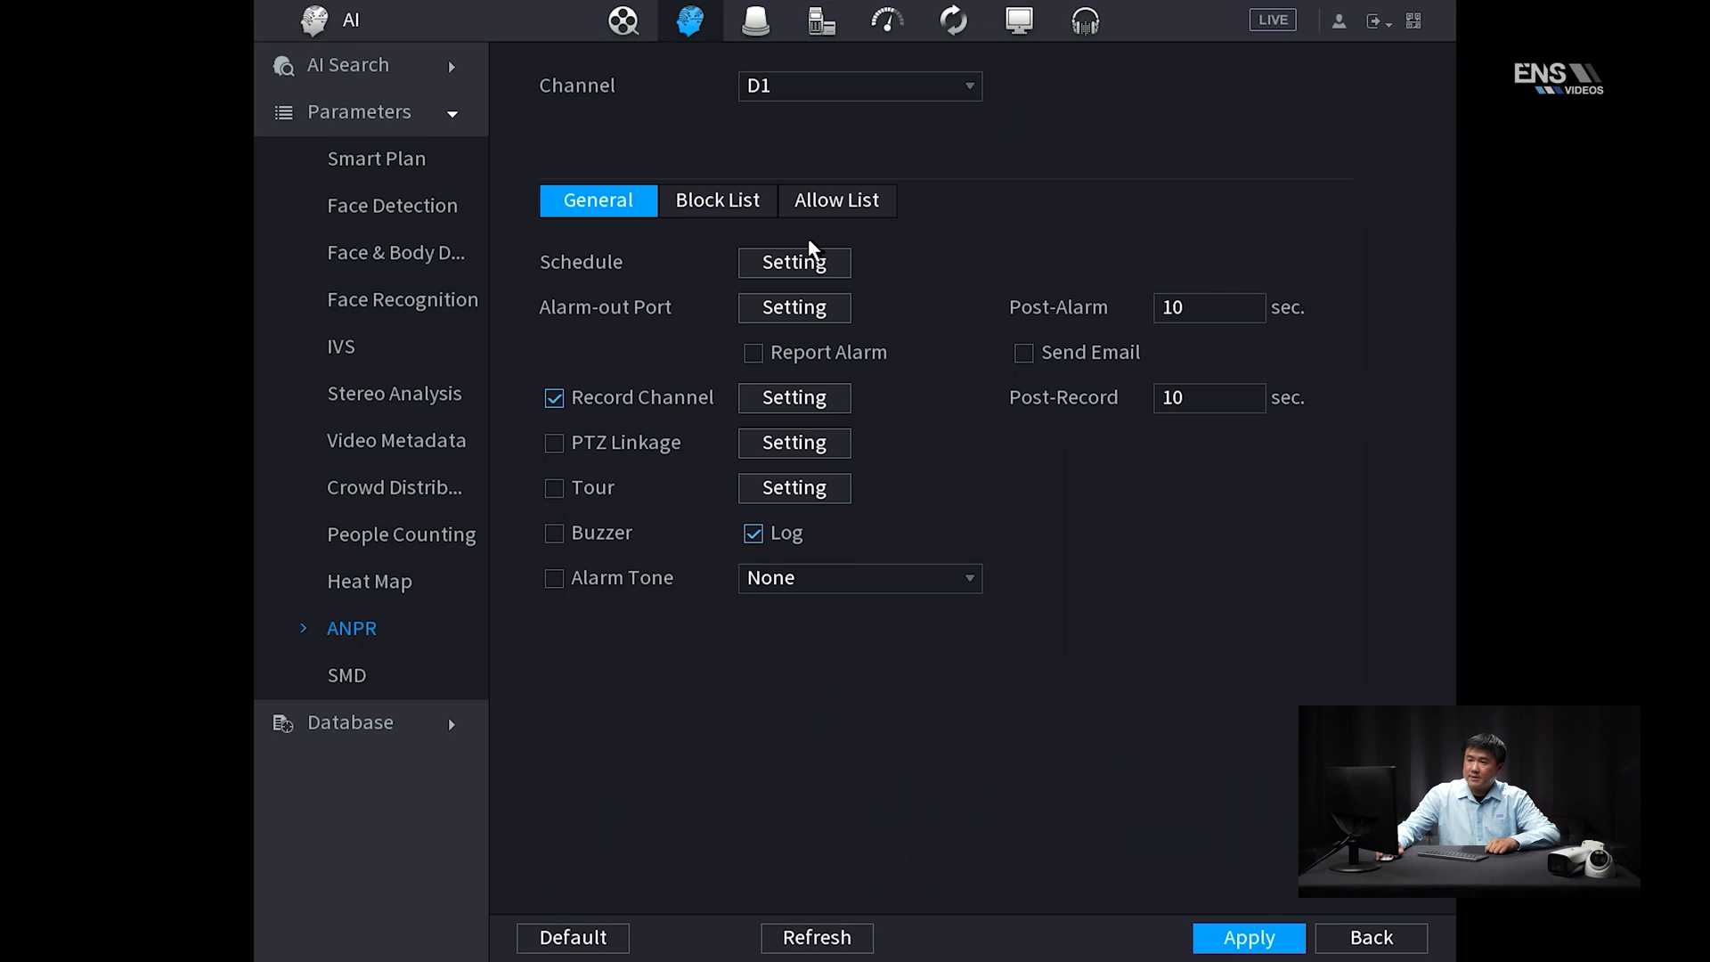
{"action": "left_click", "coordinate": [382, 76]}
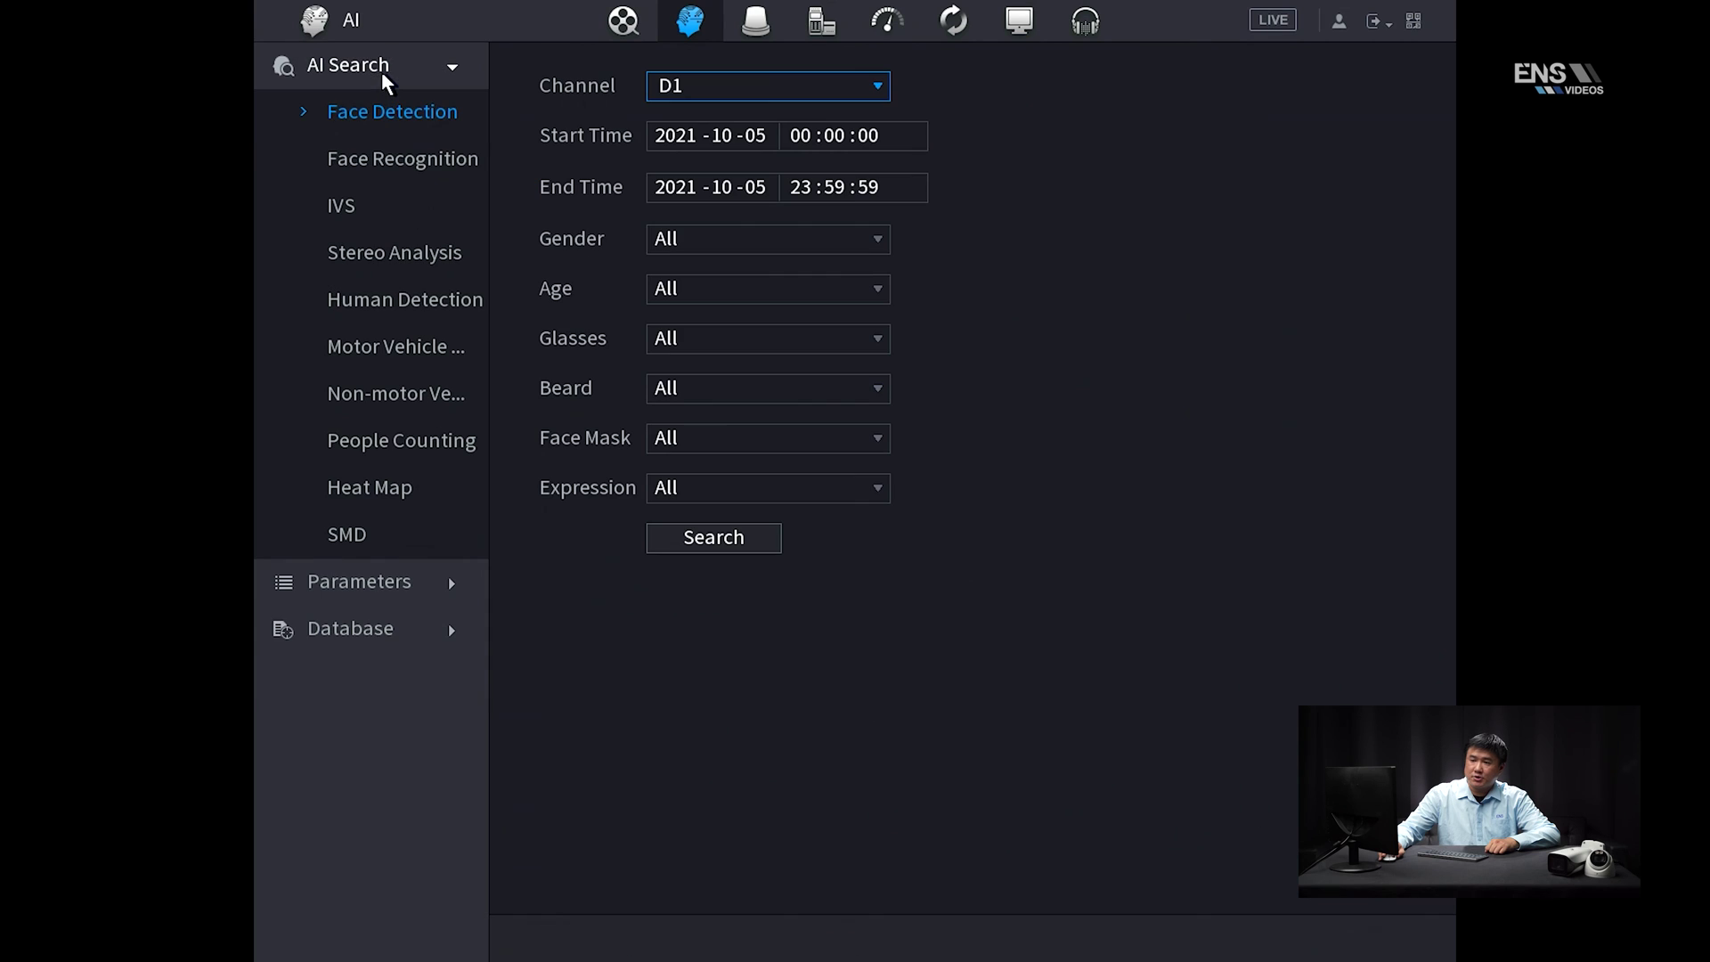
{"action": "left_click", "coordinate": [399, 353]}
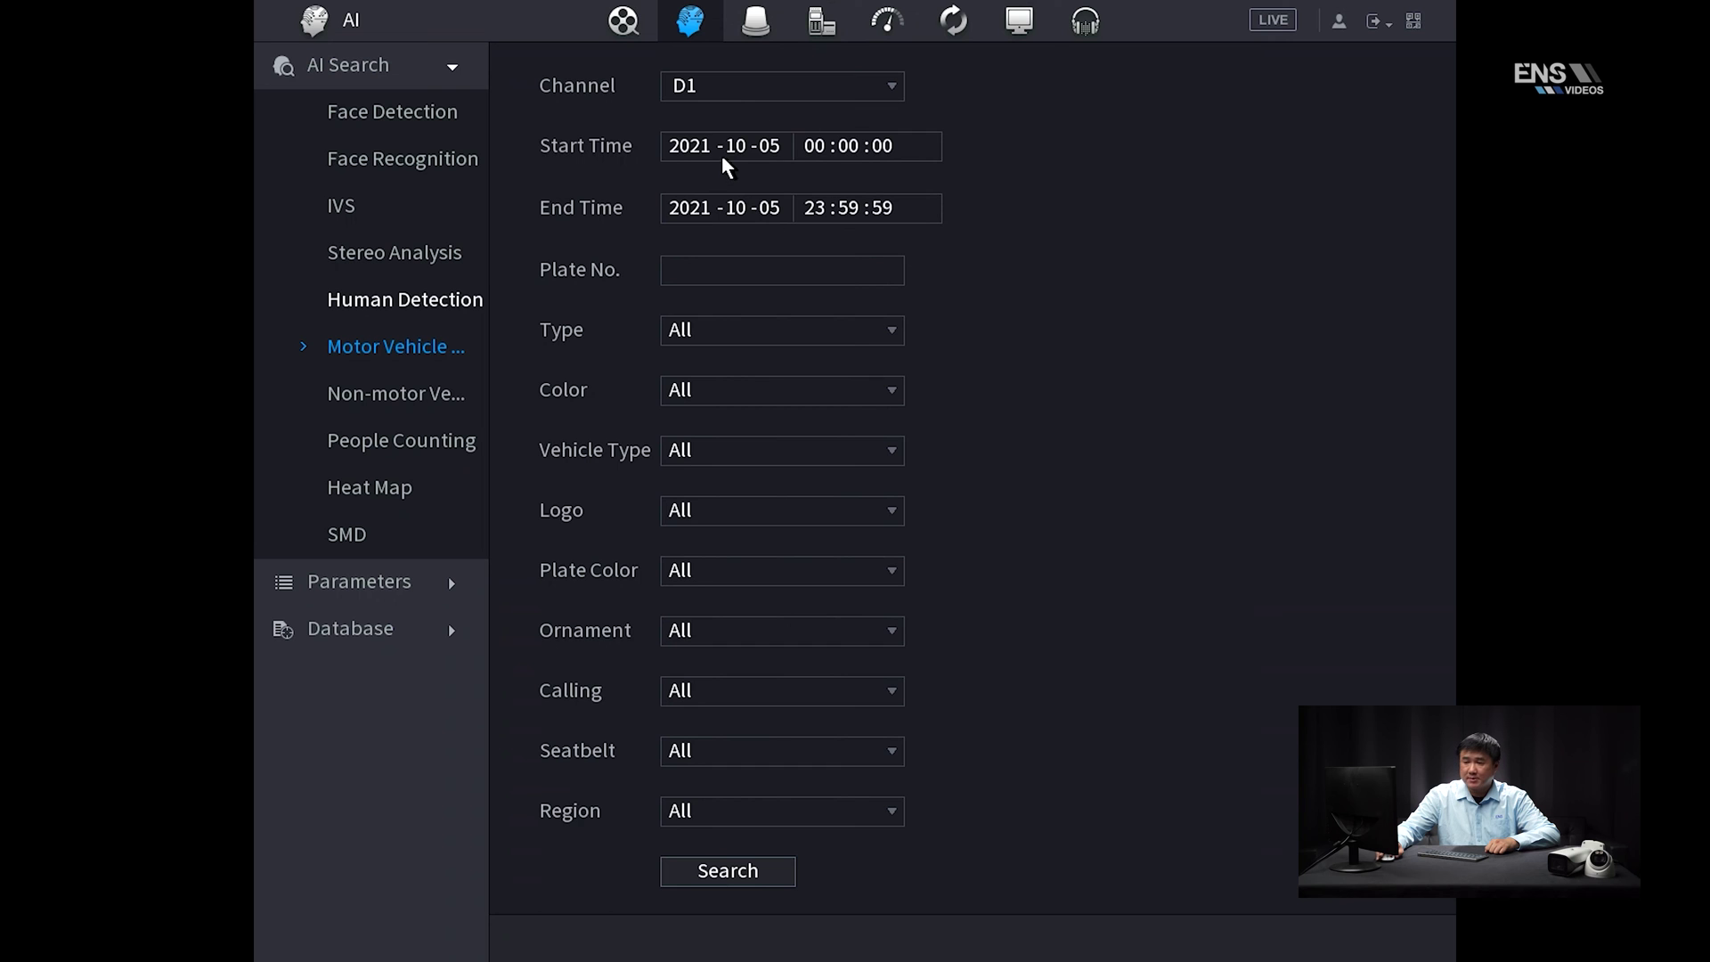
Search D1 motor vehicles for 2021-10-05, play the first TOYOTA result's clip, then return to the form
{"action": "left_click", "coordinate": [739, 871]}
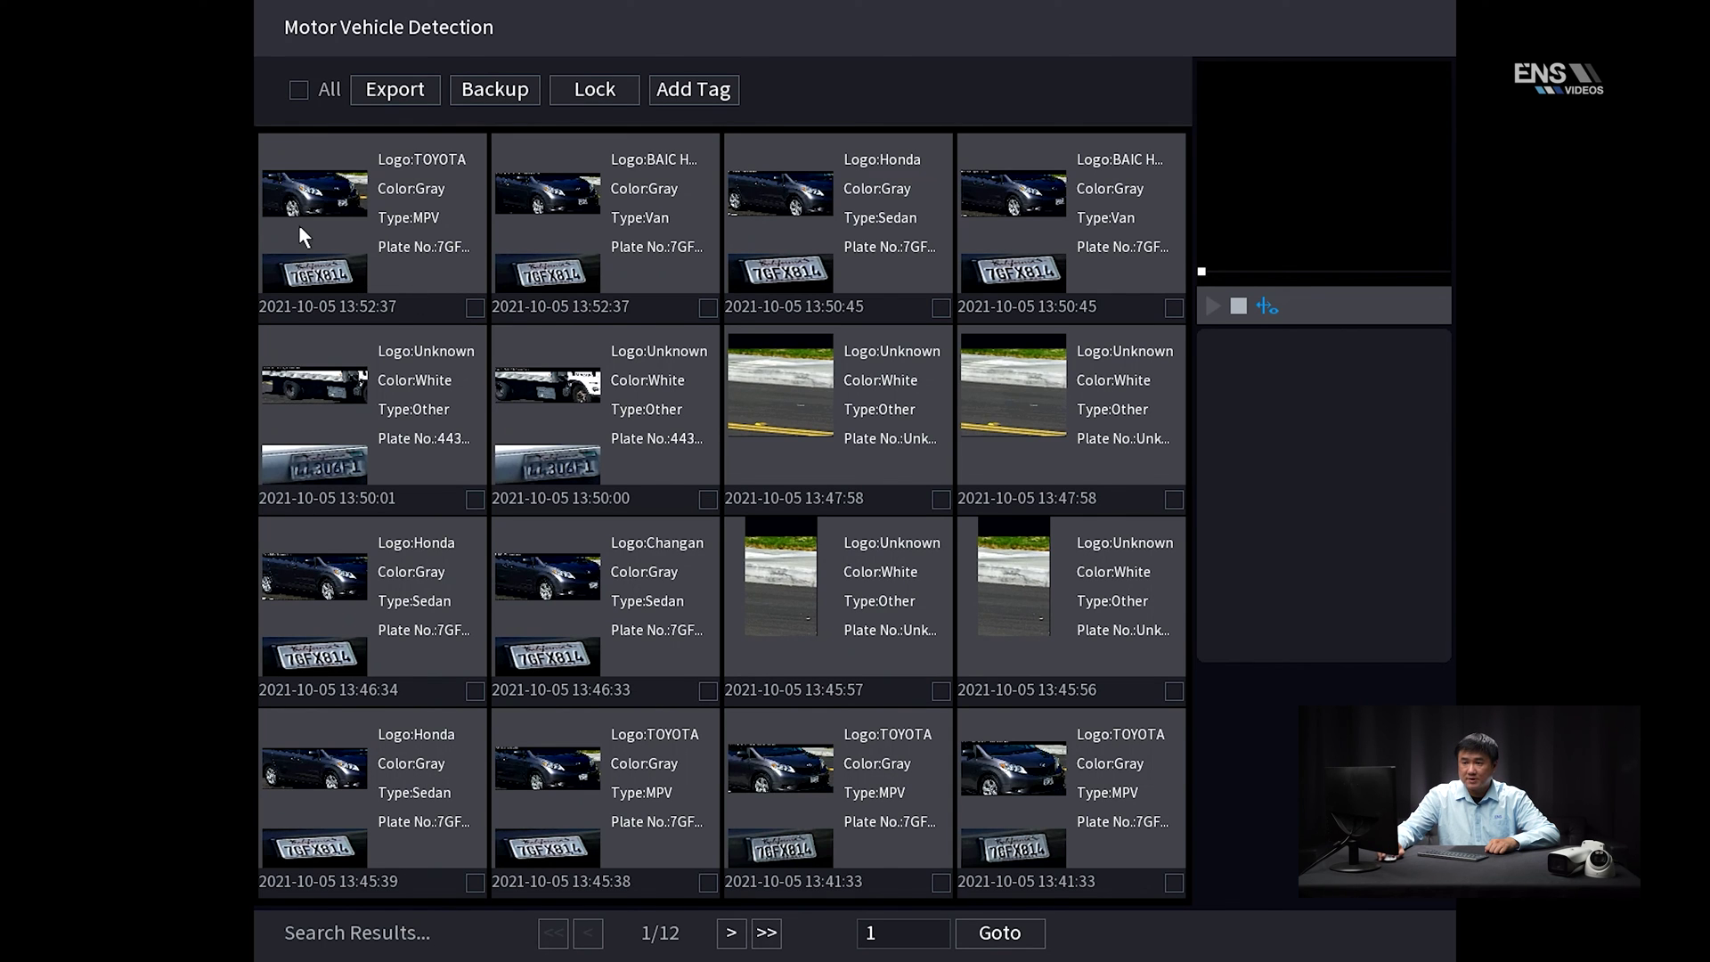
{"action": "left_click", "coordinate": [370, 243]}
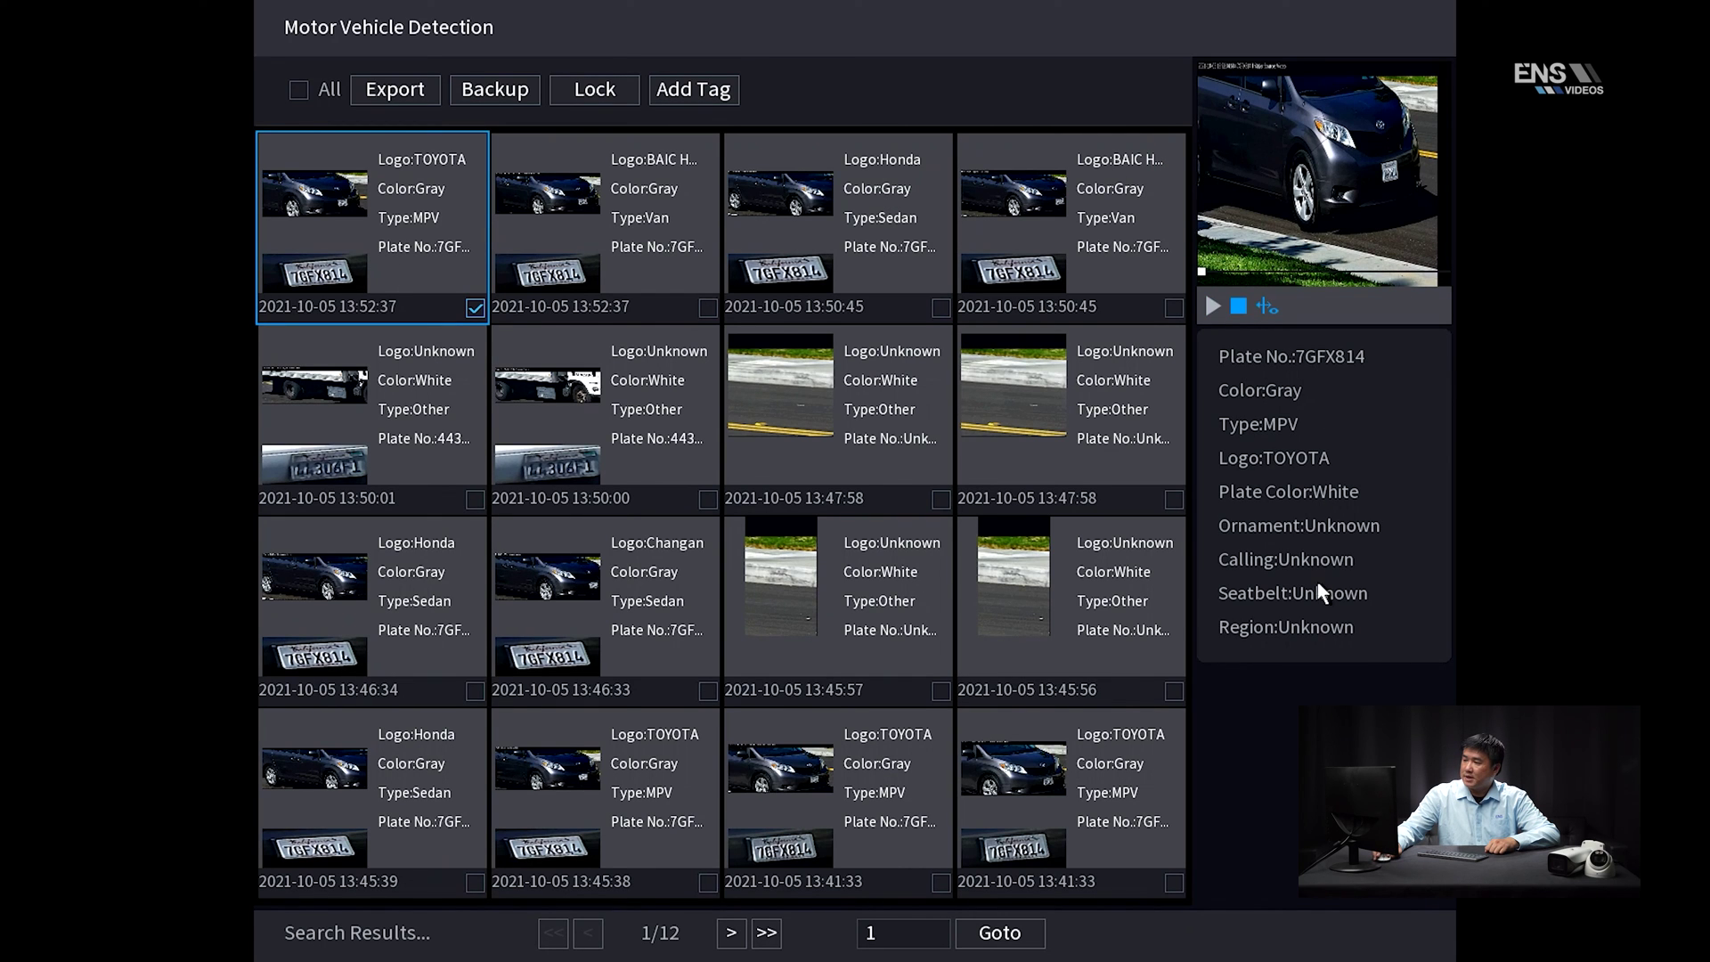
{"action": "left_click", "coordinate": [1212, 306]}
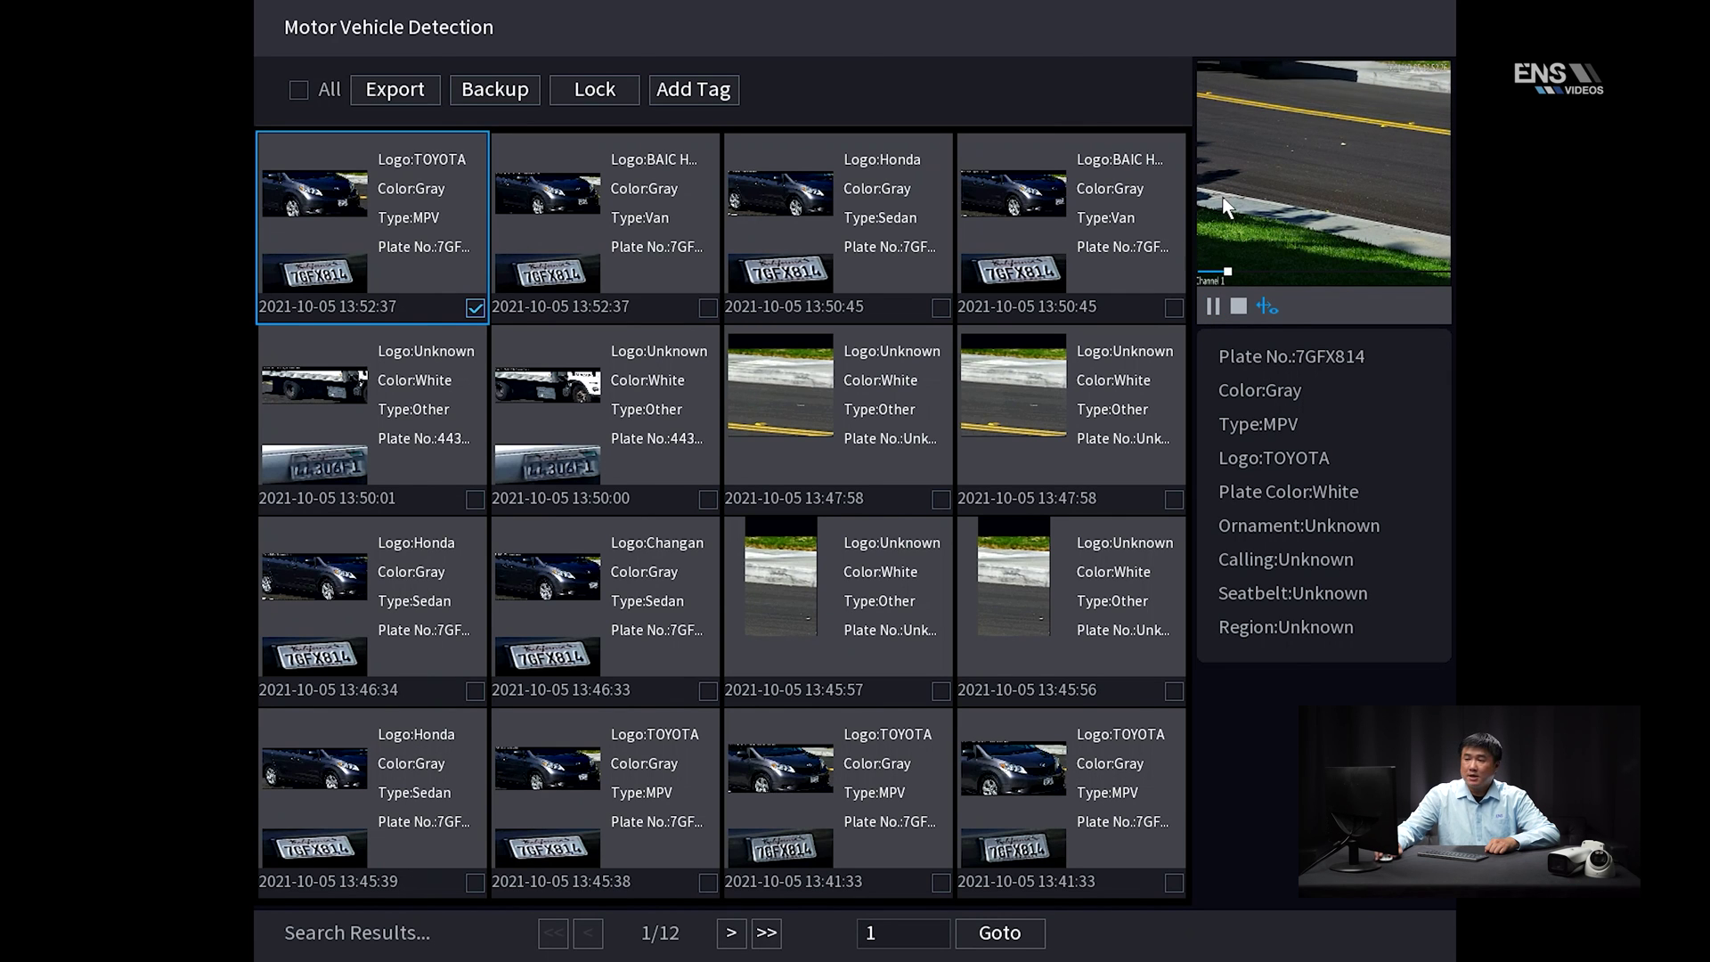
{"action": "right_click", "coordinate": [889, 280]}
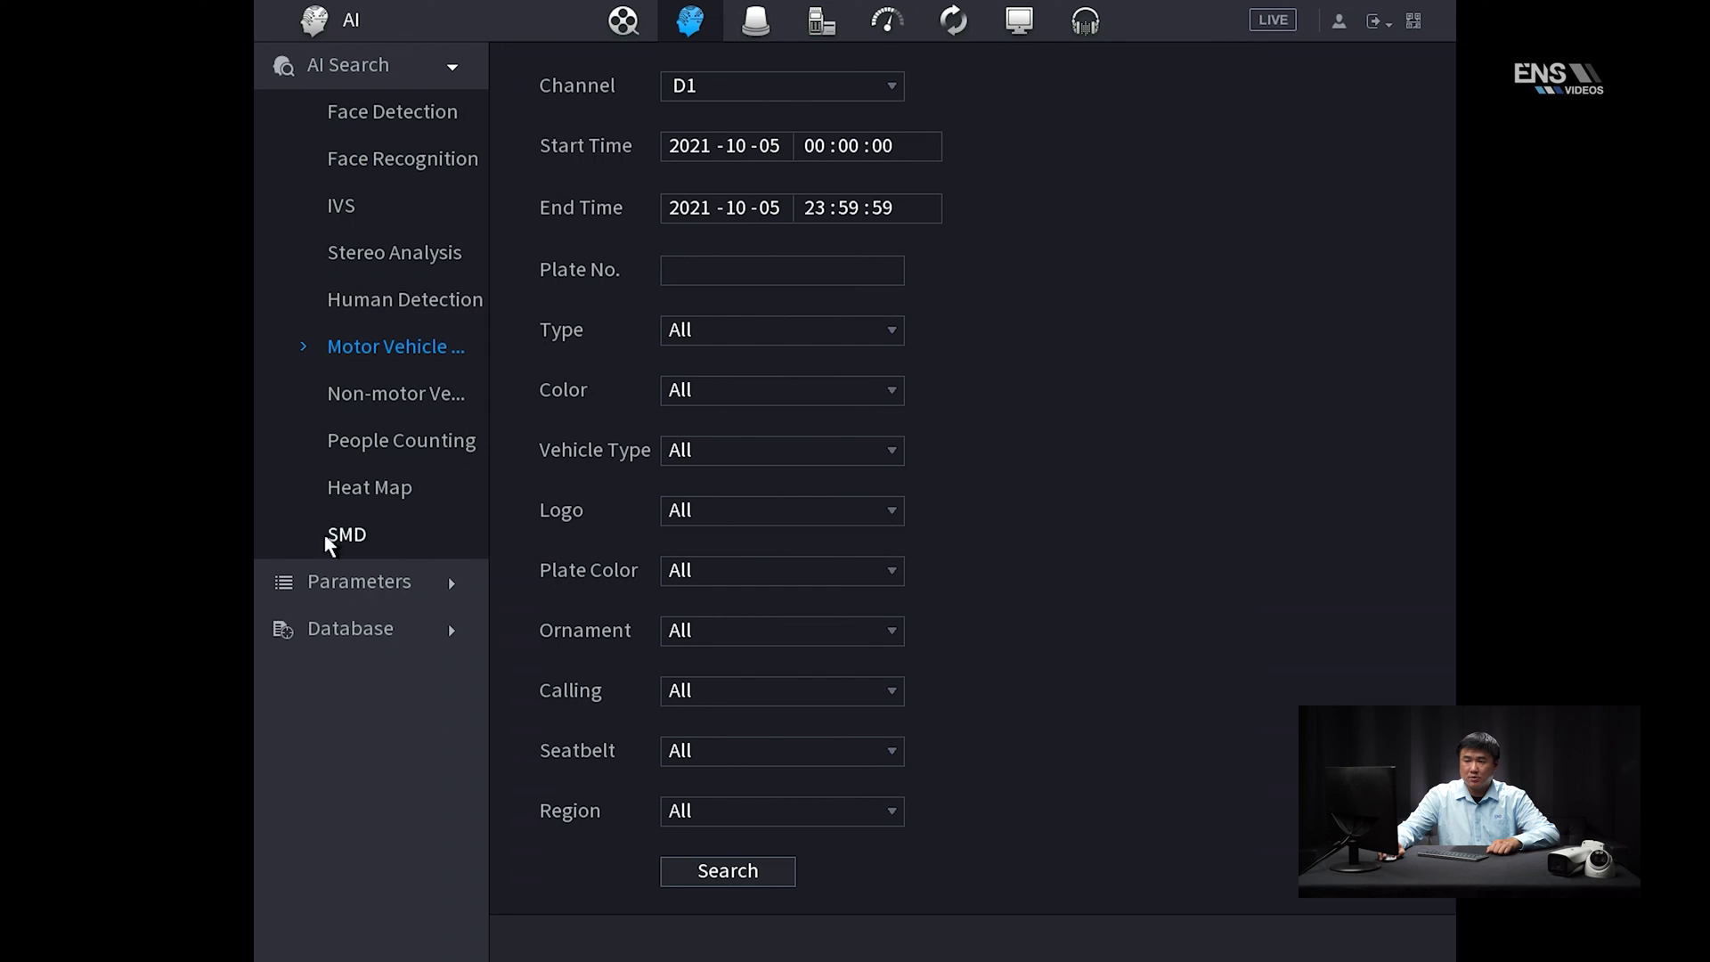
Open the Vehicle Blocklist database past the face comparison note, check its Type filter, then go to AI Parameters
{"action": "left_click", "coordinate": [383, 643]}
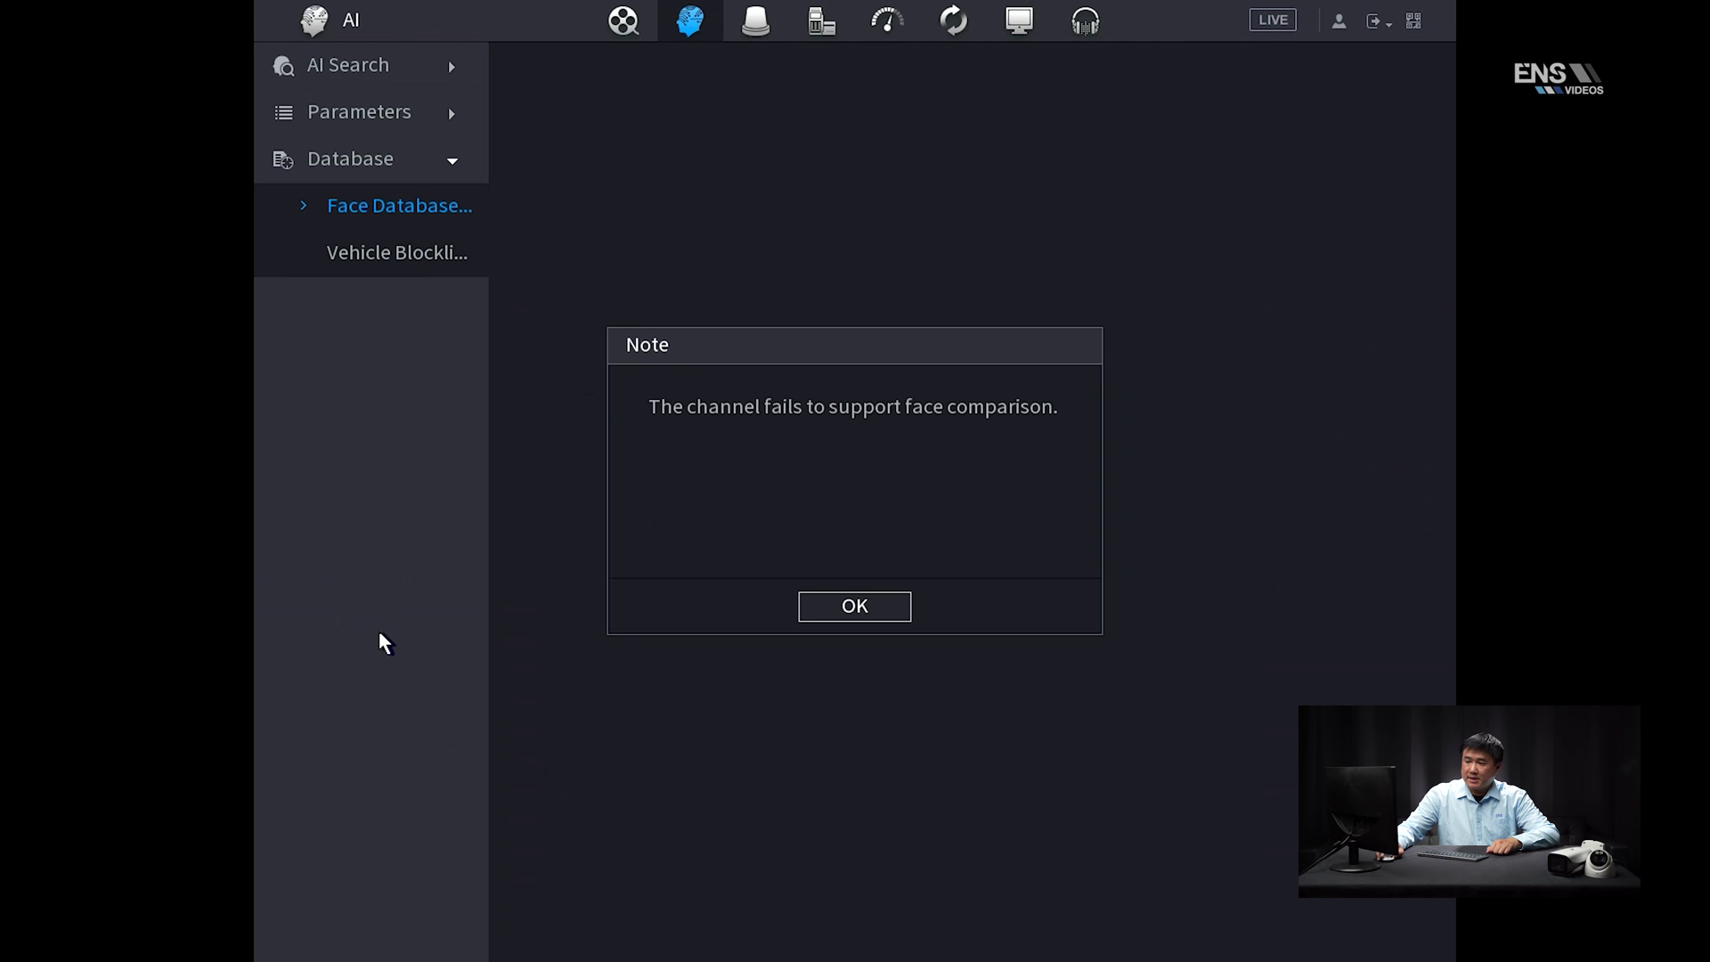
{"action": "left_click", "coordinate": [843, 617]}
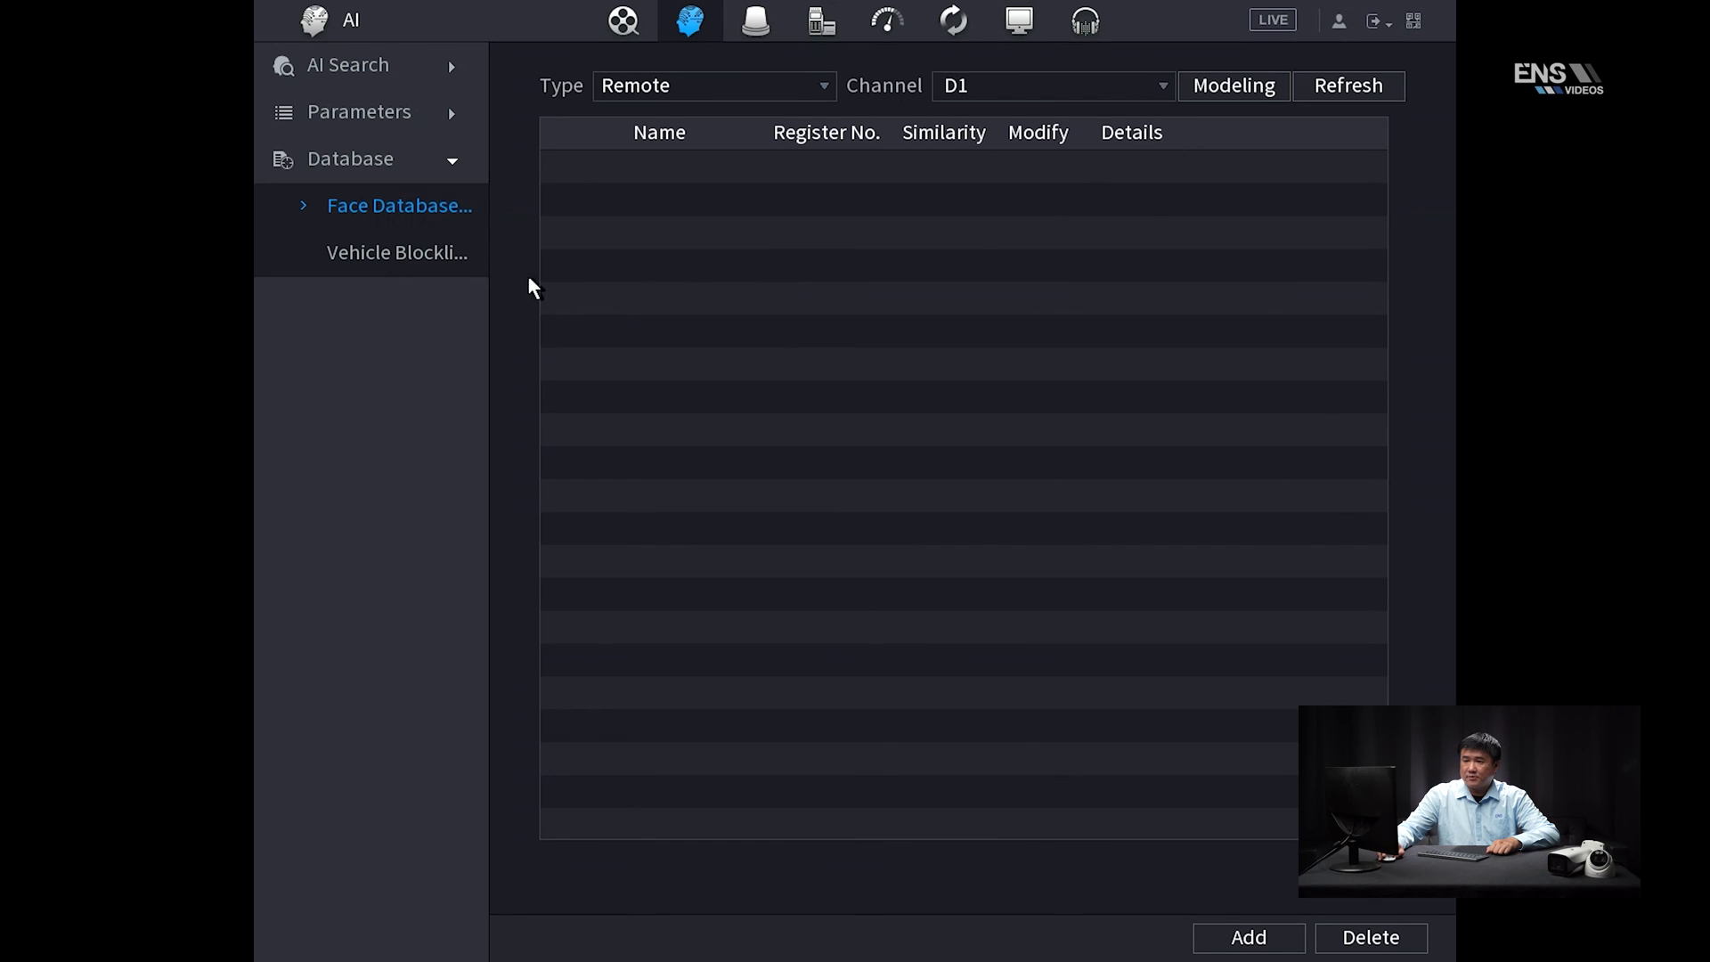
{"action": "left_click", "coordinate": [379, 258]}
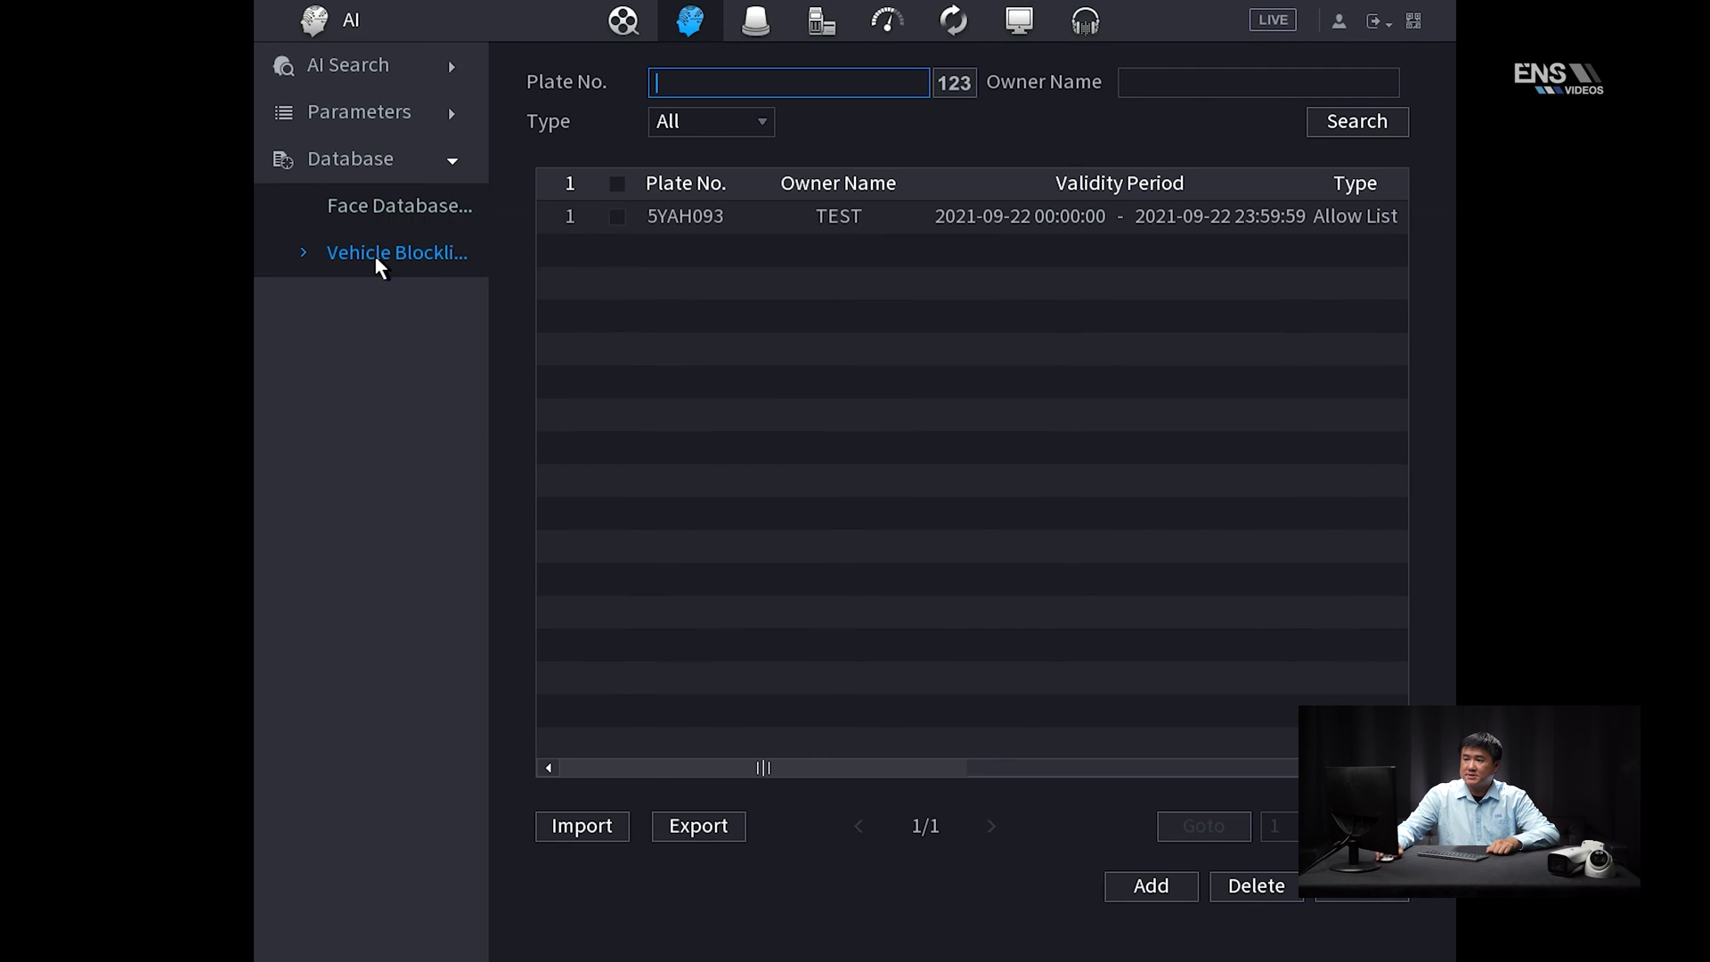
{"action": "left_click", "coordinate": [766, 125]}
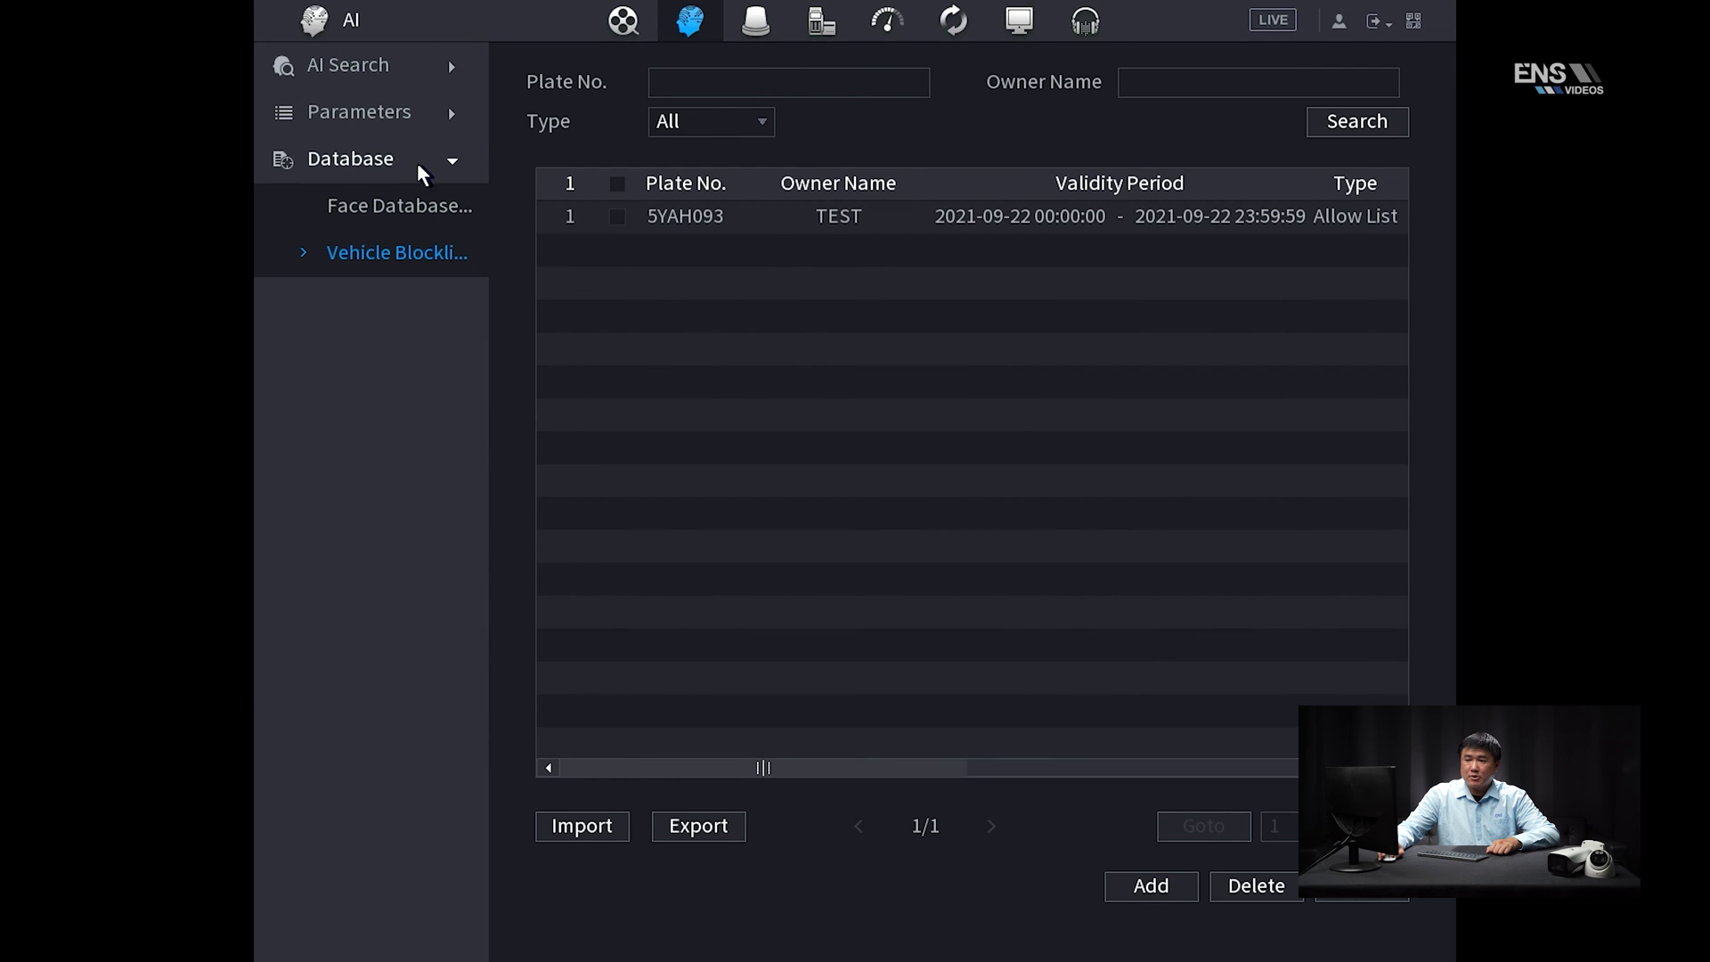
{"action": "left_click", "coordinate": [405, 116]}
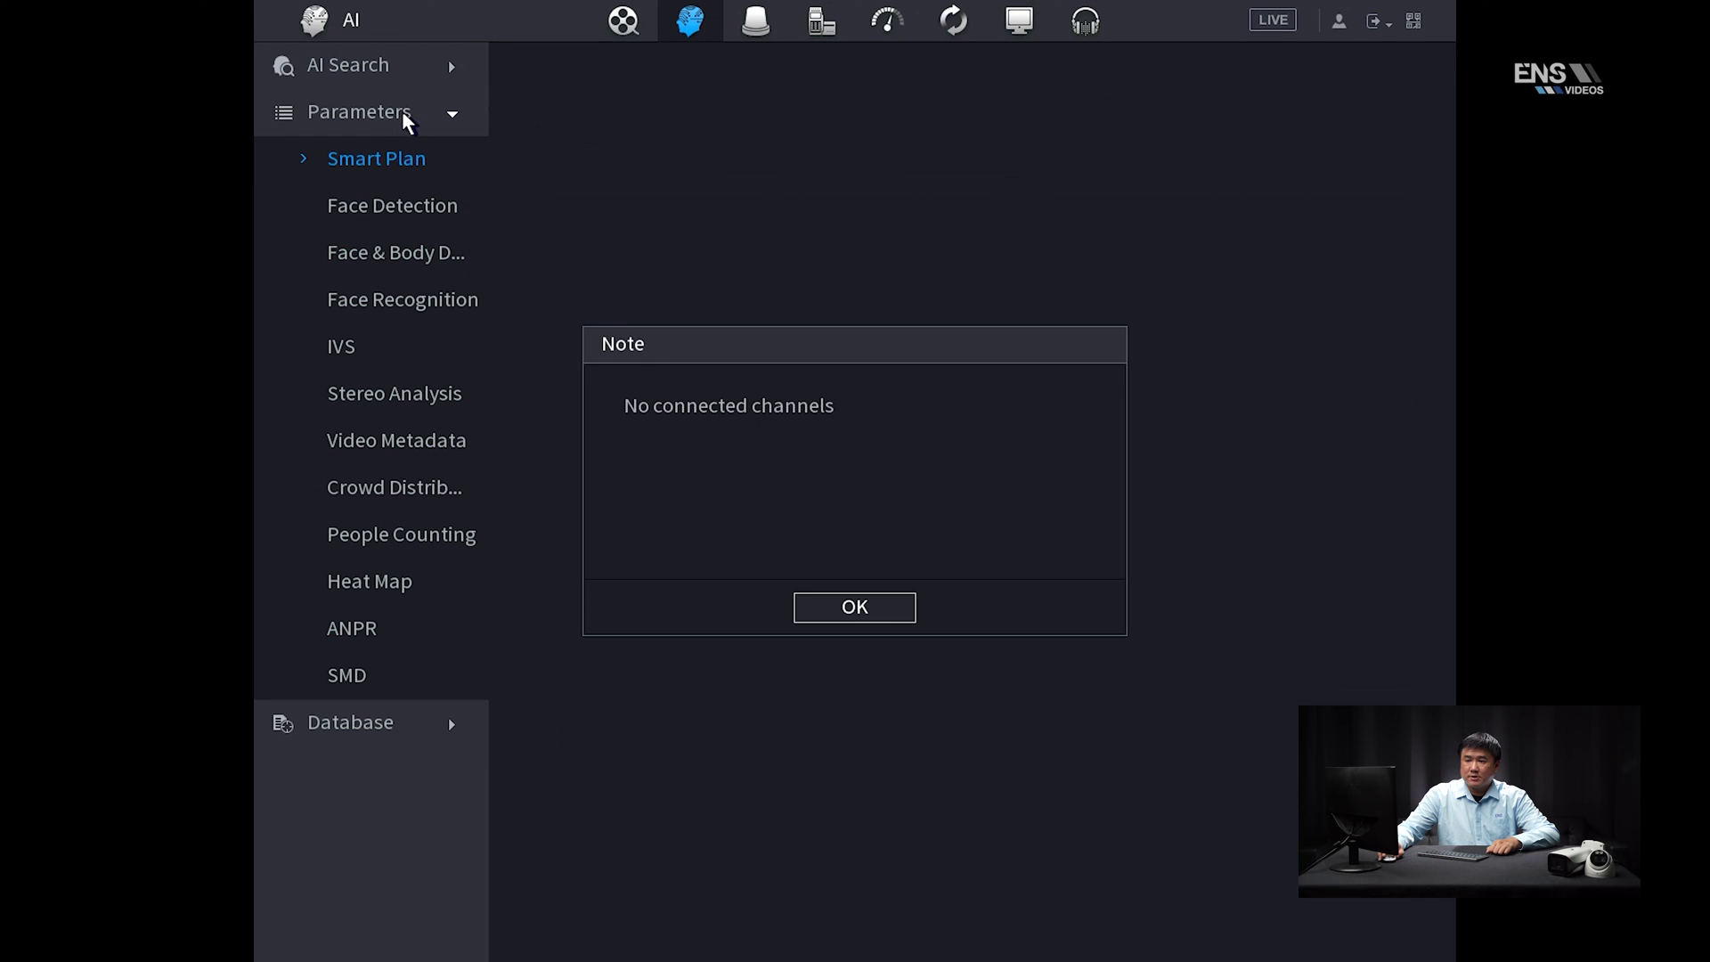
Open D1's ANPR settings and view the Block List and then Allow List alarm tabs
{"action": "left_click", "coordinate": [826, 605]}
{"action": "left_click", "coordinate": [363, 629]}
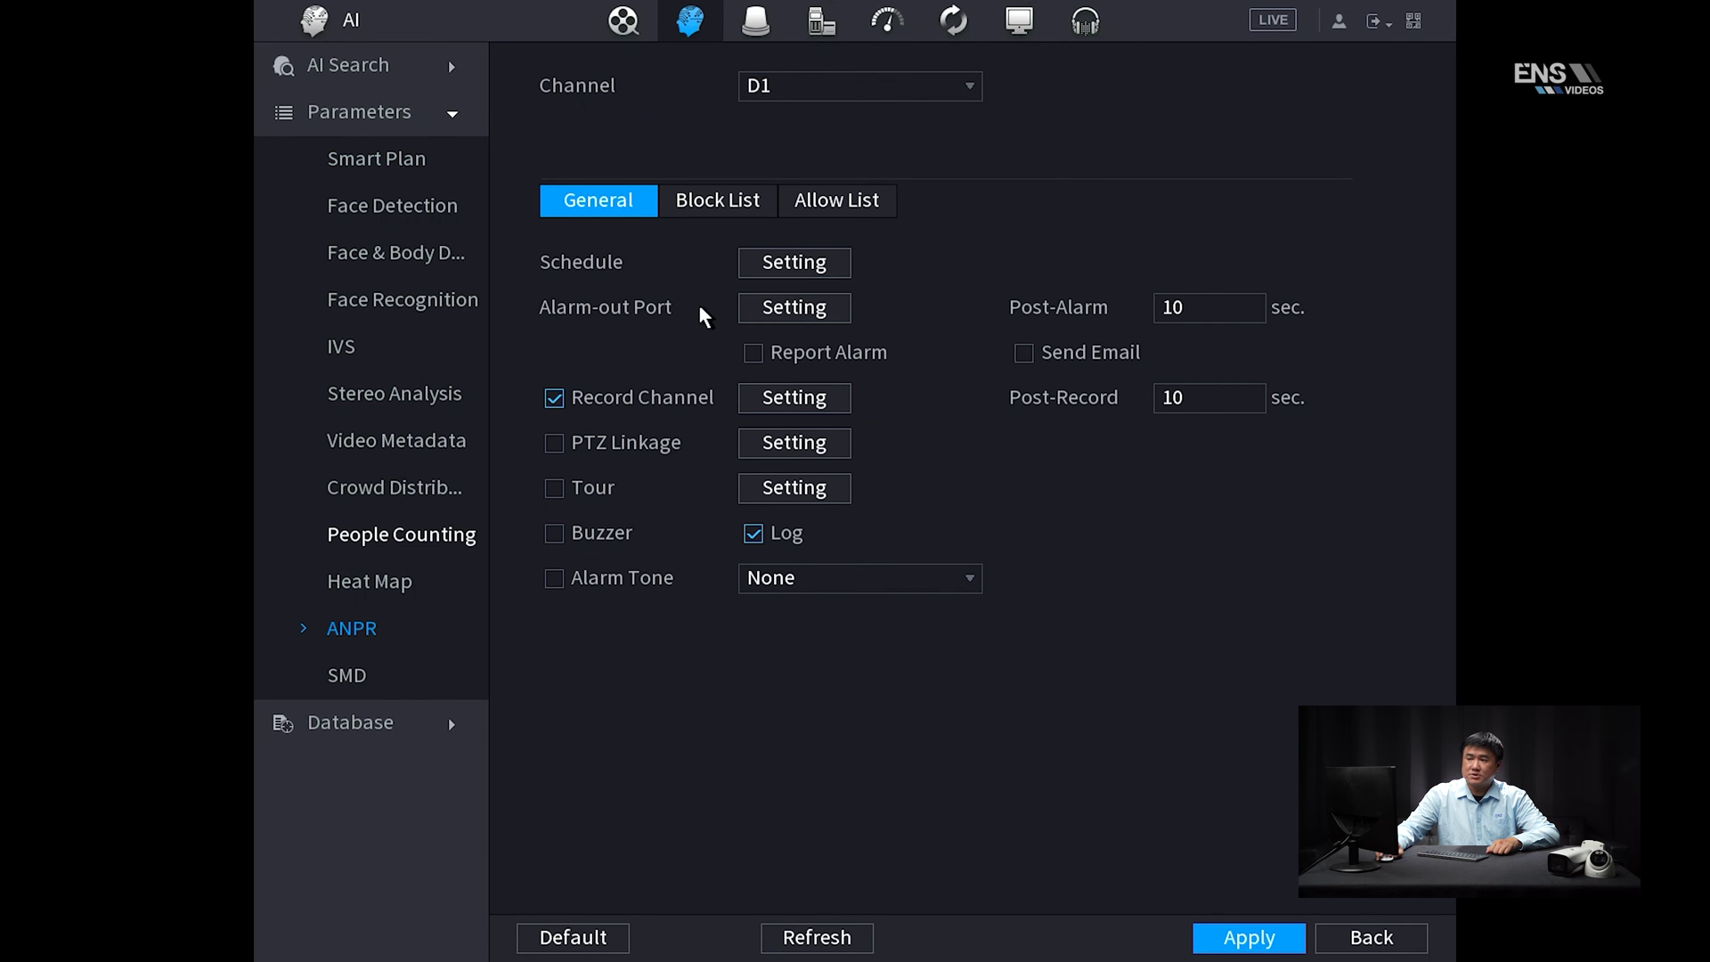
{"action": "left_click", "coordinate": [709, 204]}
{"action": "left_click", "coordinate": [853, 201]}
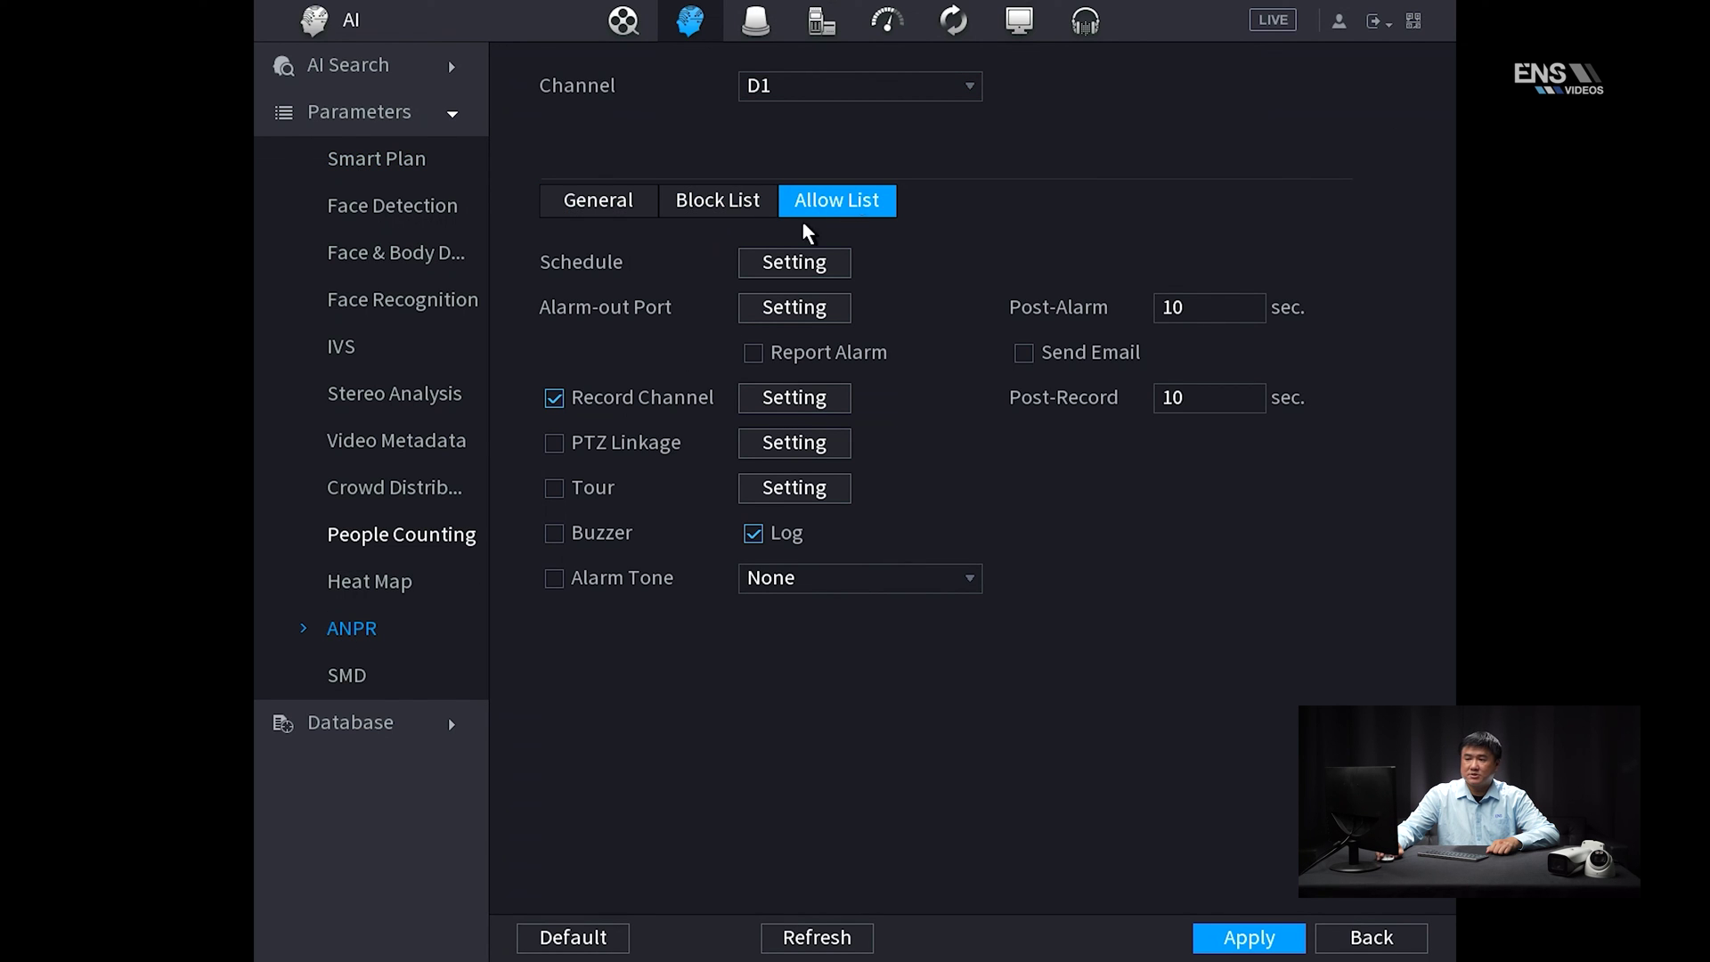